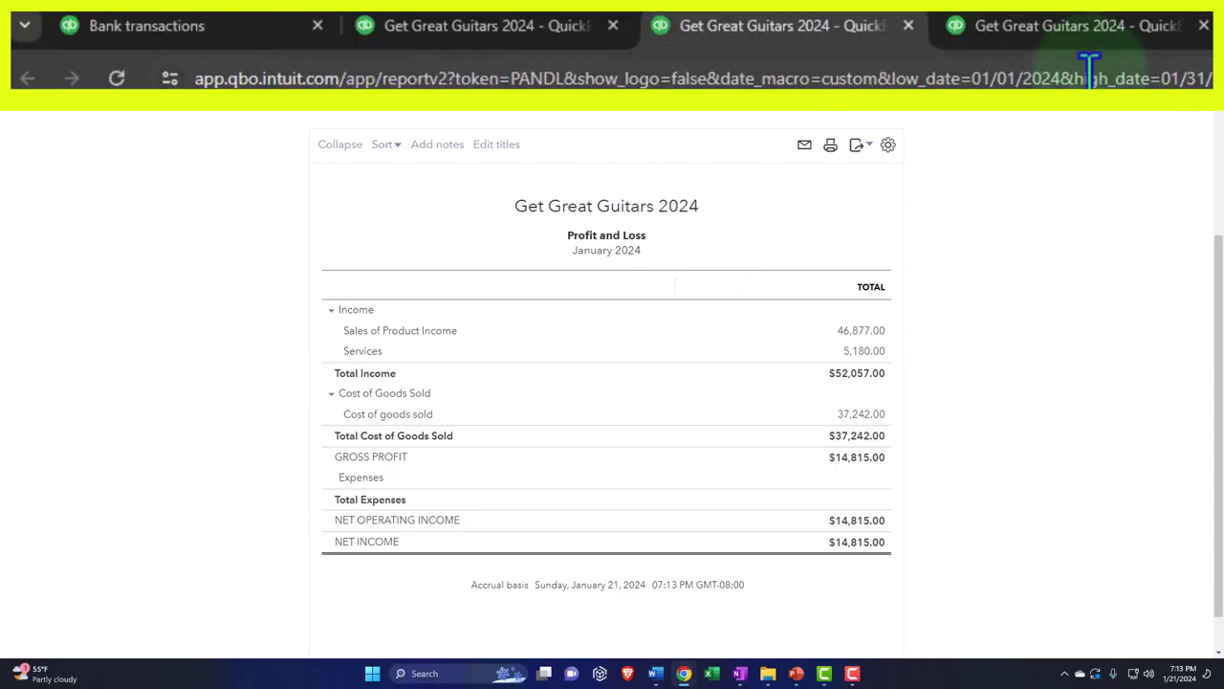
Step: Run the Trial Balance report for the period 01/01/2024 to 01/31/2024
{"action": "left_click", "coordinate": [536, 14]}
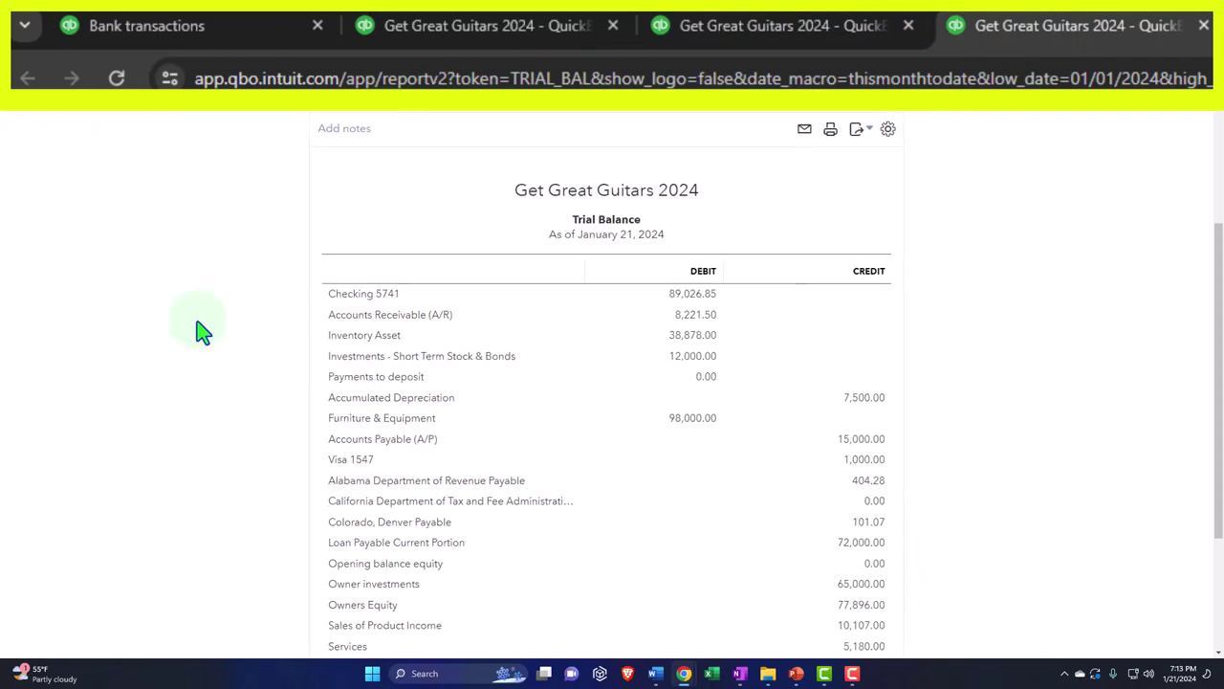
{"action": "left_click", "coordinate": [260, 196]}
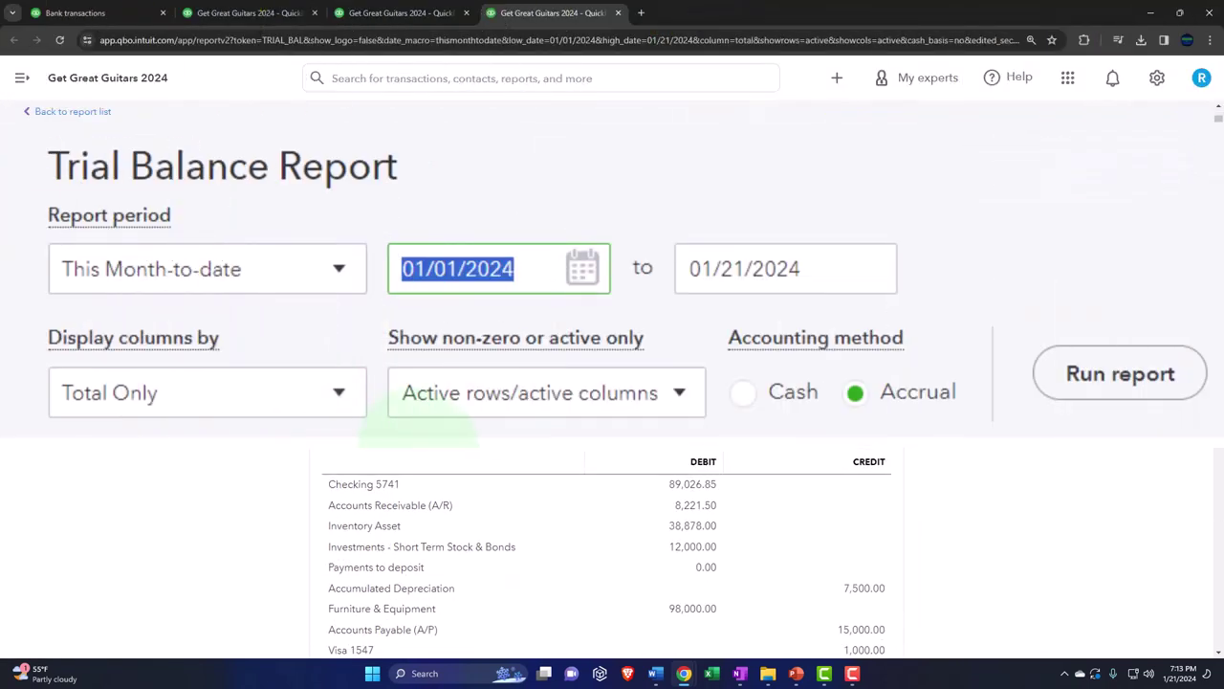
{"action": "type", "text": "01/01/2024"}
{"action": "key", "text": "Tab"}
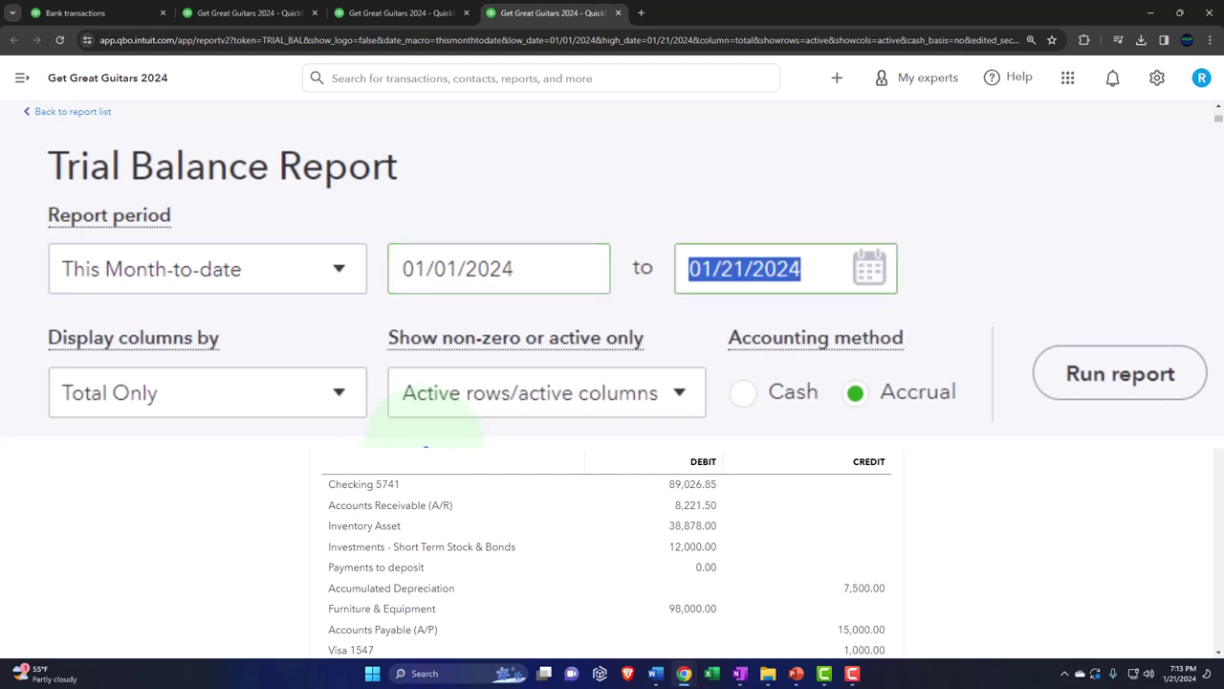
{"action": "type", "text": "01312024"}
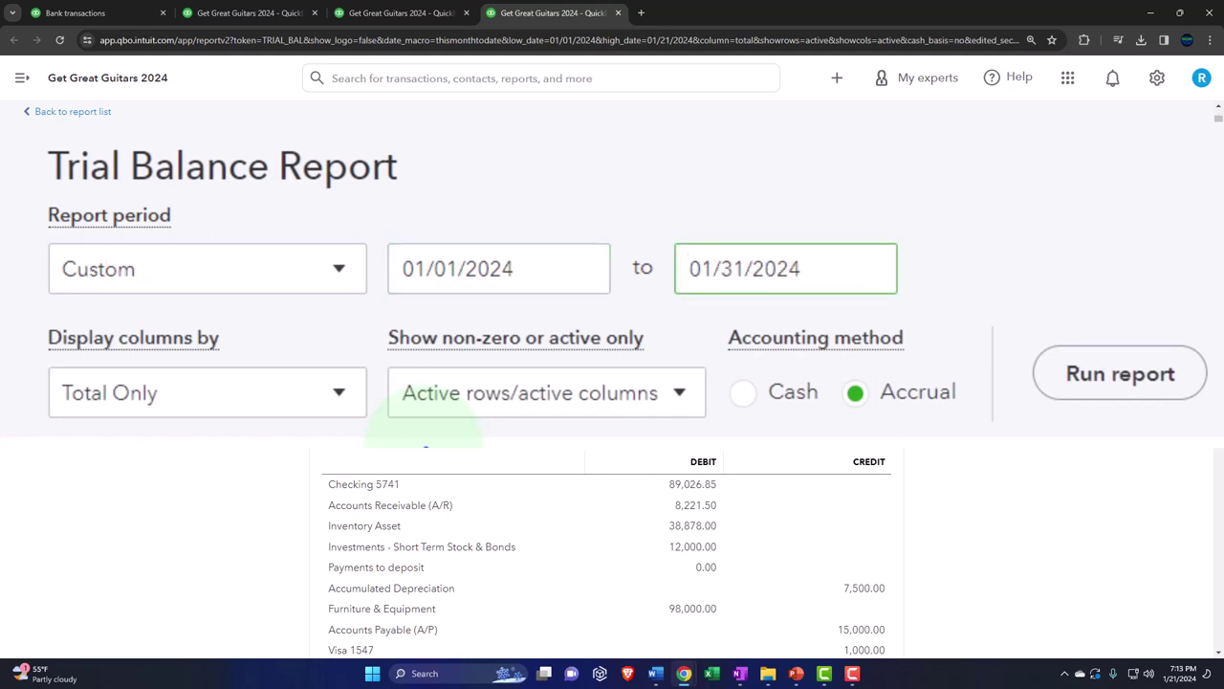
{"action": "left_click", "coordinate": [1143, 378]}
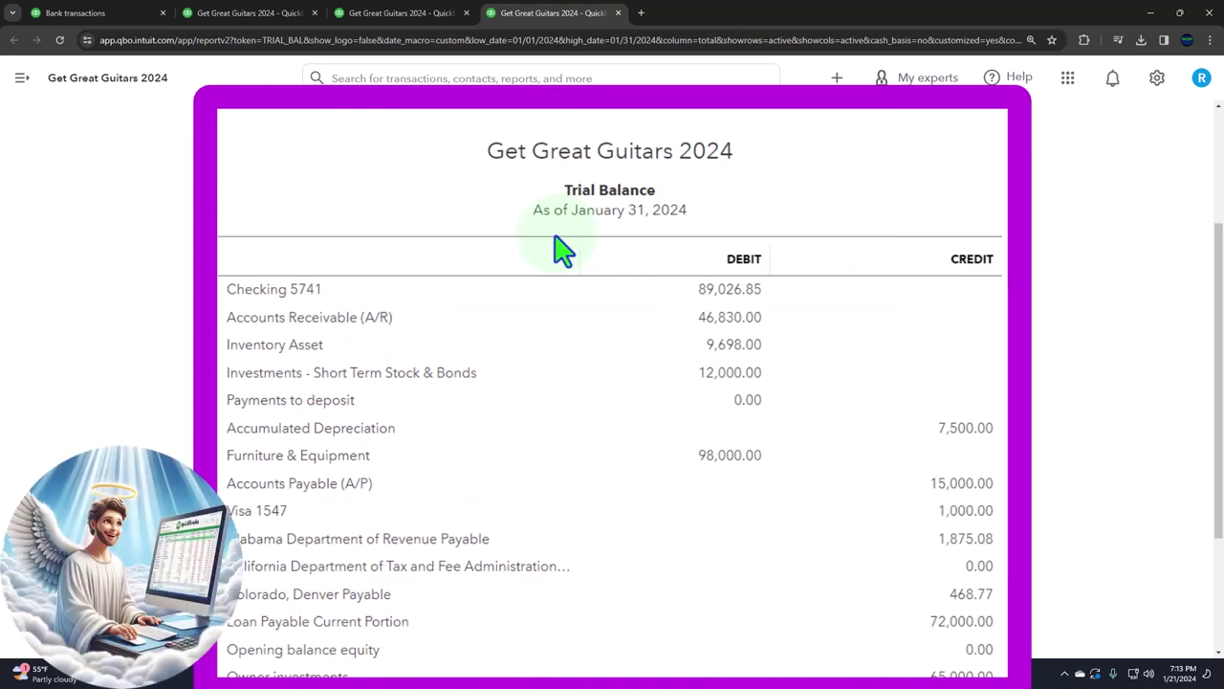
Step: Review the current assets on the January balance sheet and the list of transaction types that can be created
{"action": "left_click", "coordinate": [254, 13]}
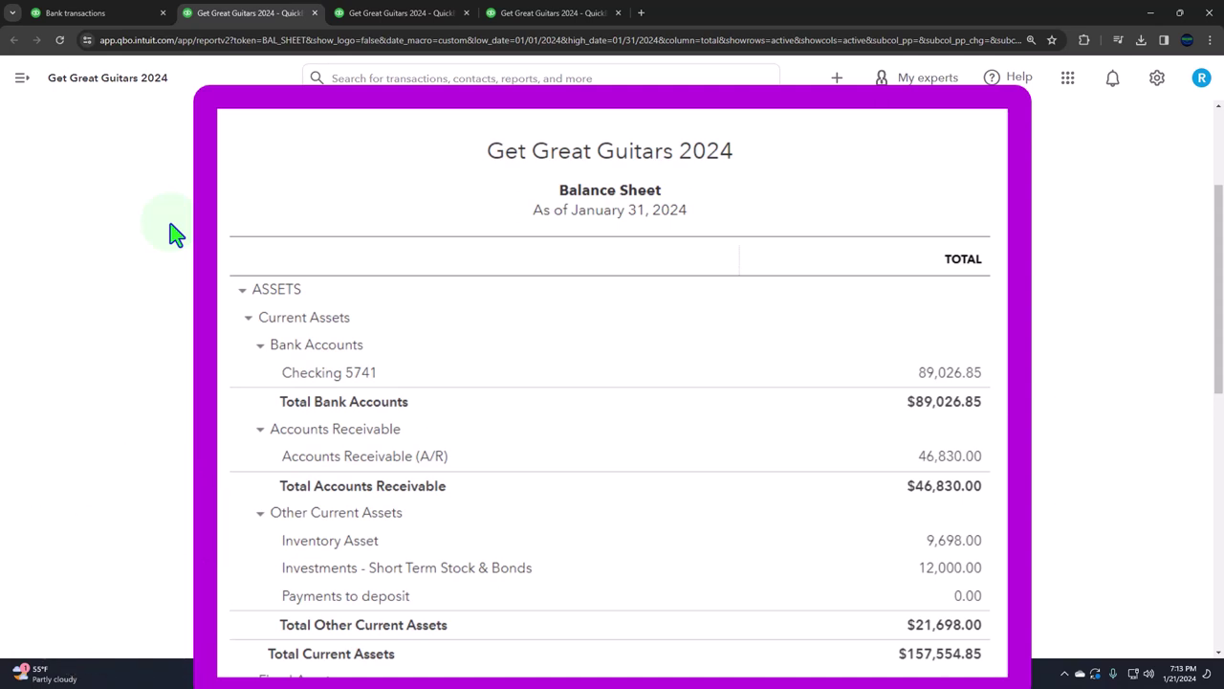
{"action": "left_click", "coordinate": [840, 83]}
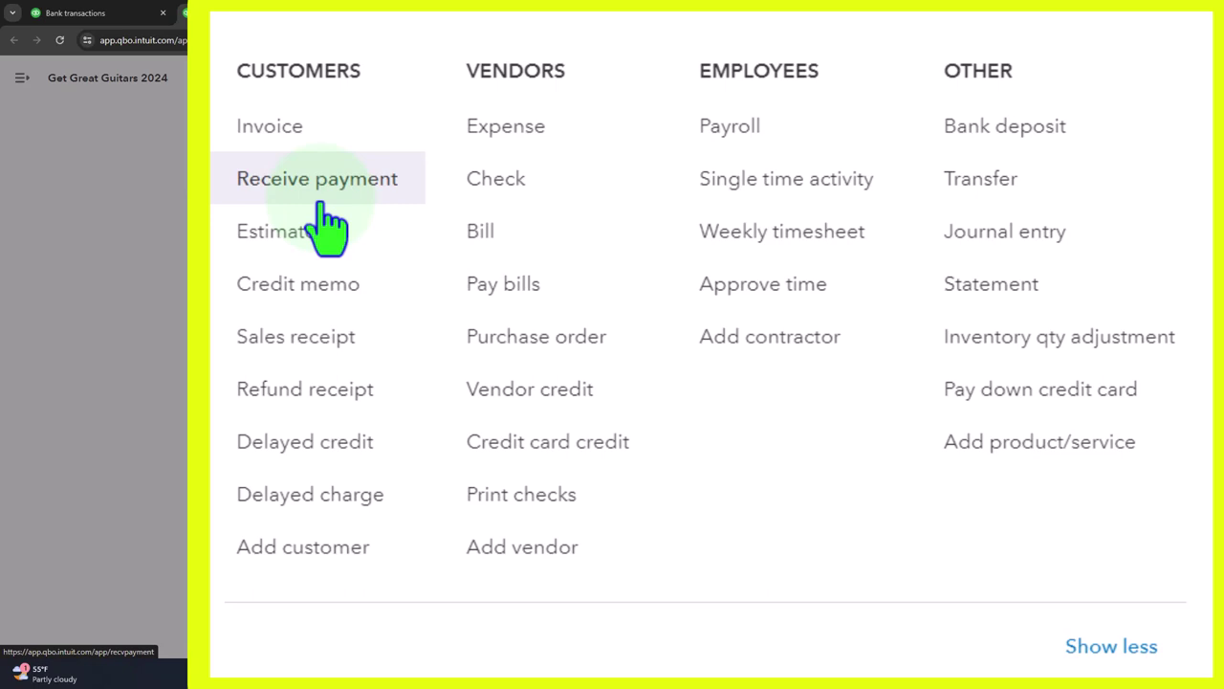
{"action": "left_click", "coordinate": [192, 273]}
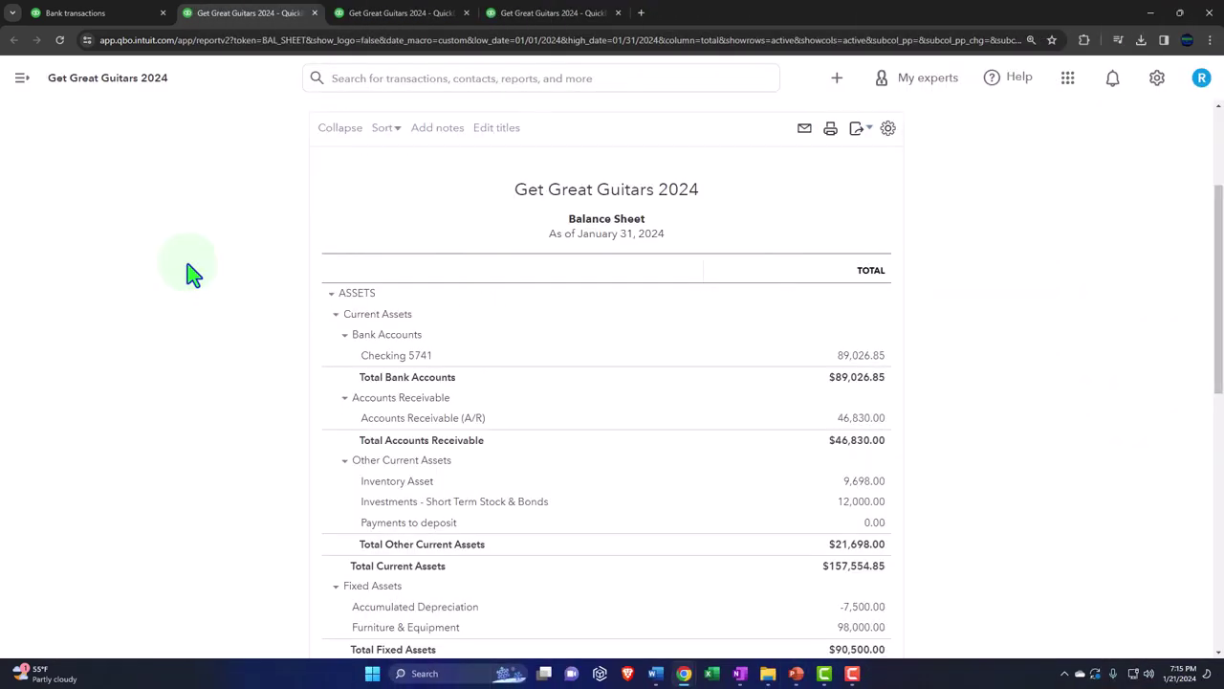
{"action": "key", "text": "ctrl+plus"}
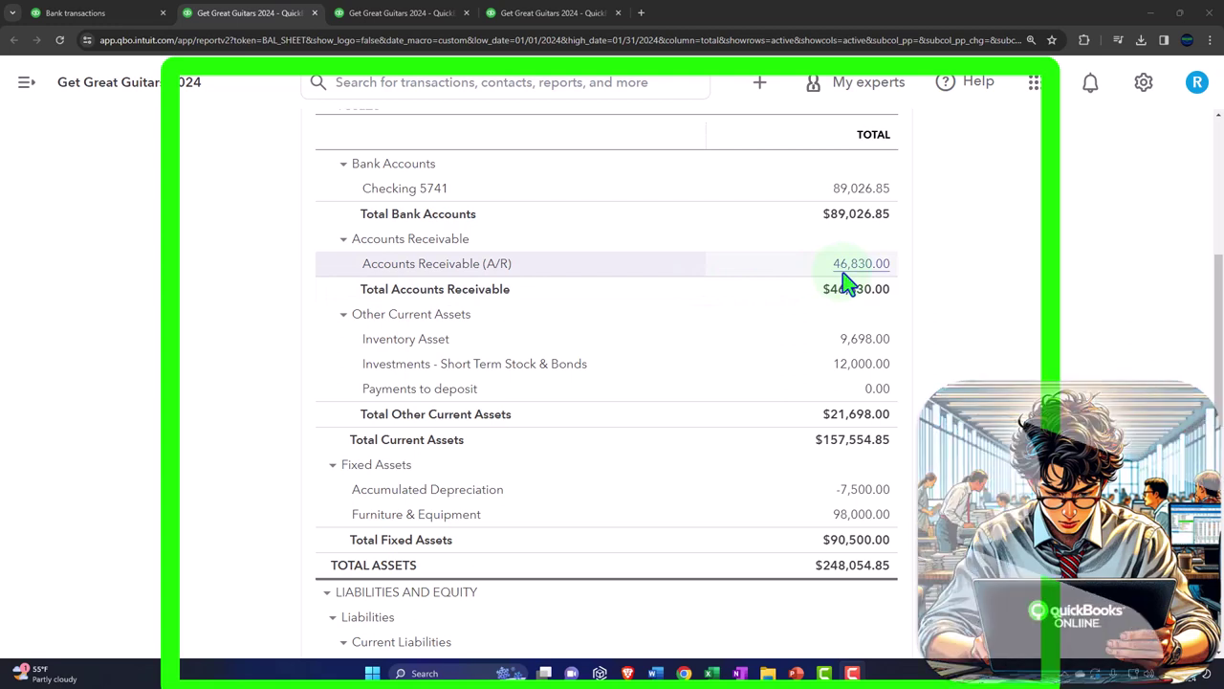
Step: Duplicate the browser tab that holds the Trial Balance report
{"action": "left_click", "coordinate": [555, 13]}
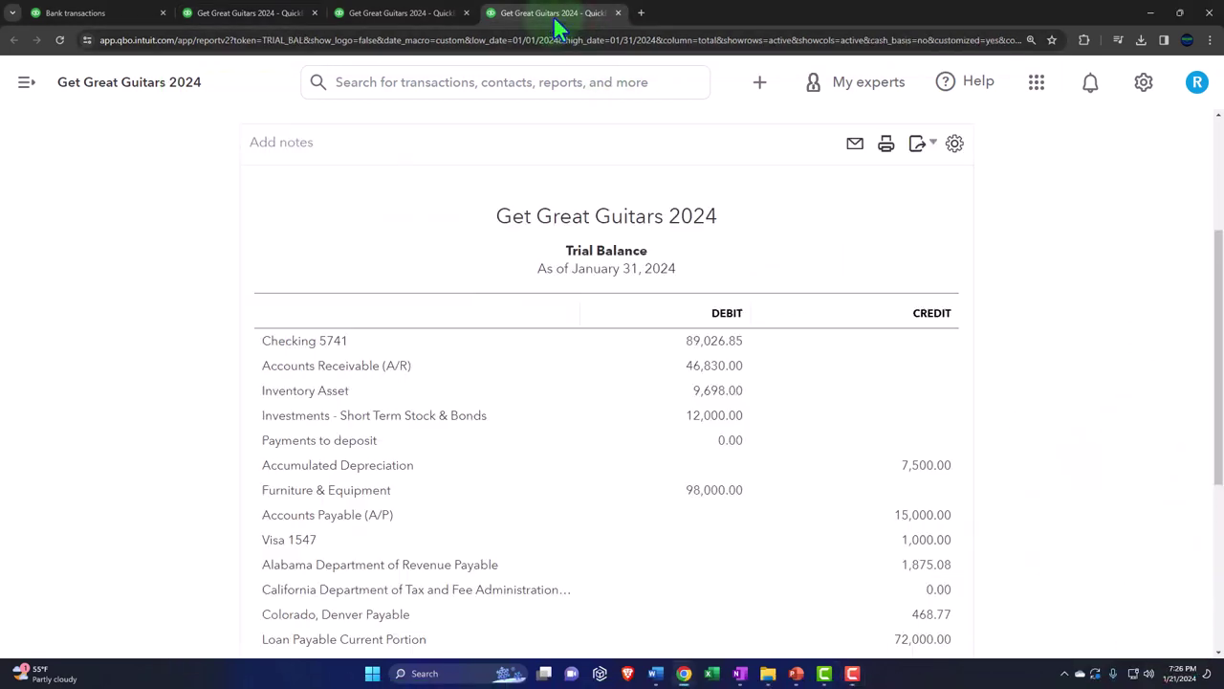
{"action": "right_click", "coordinate": [553, 16]}
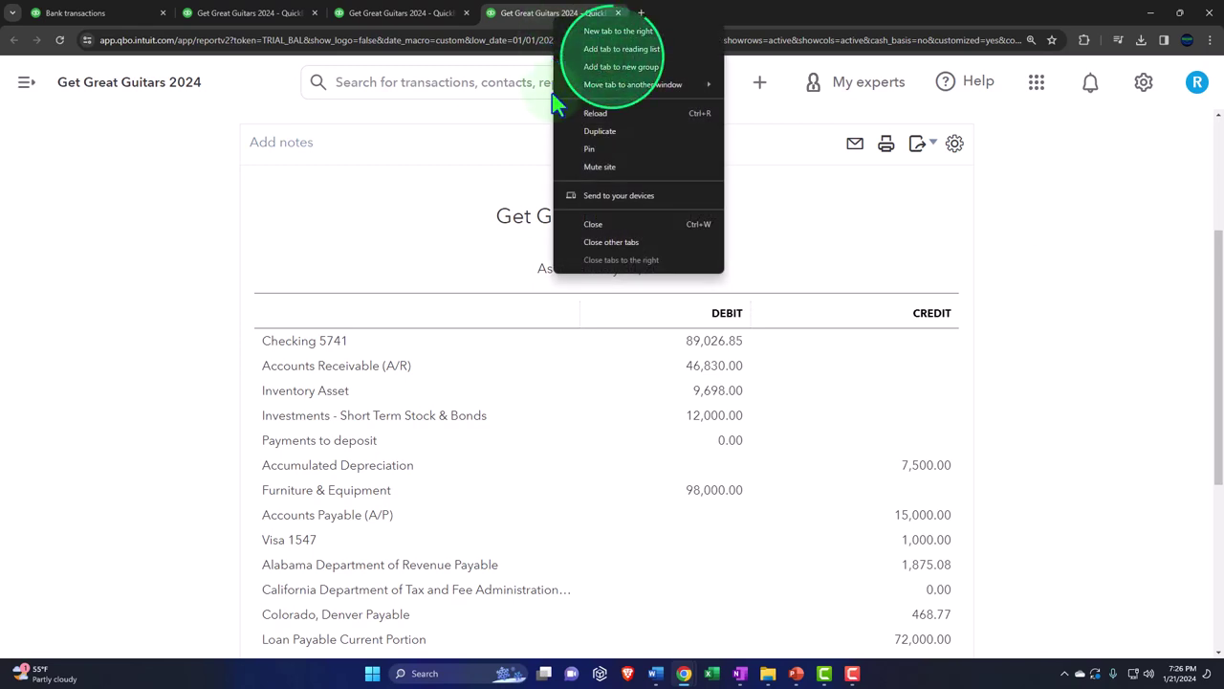
{"action": "left_click", "coordinate": [571, 134]}
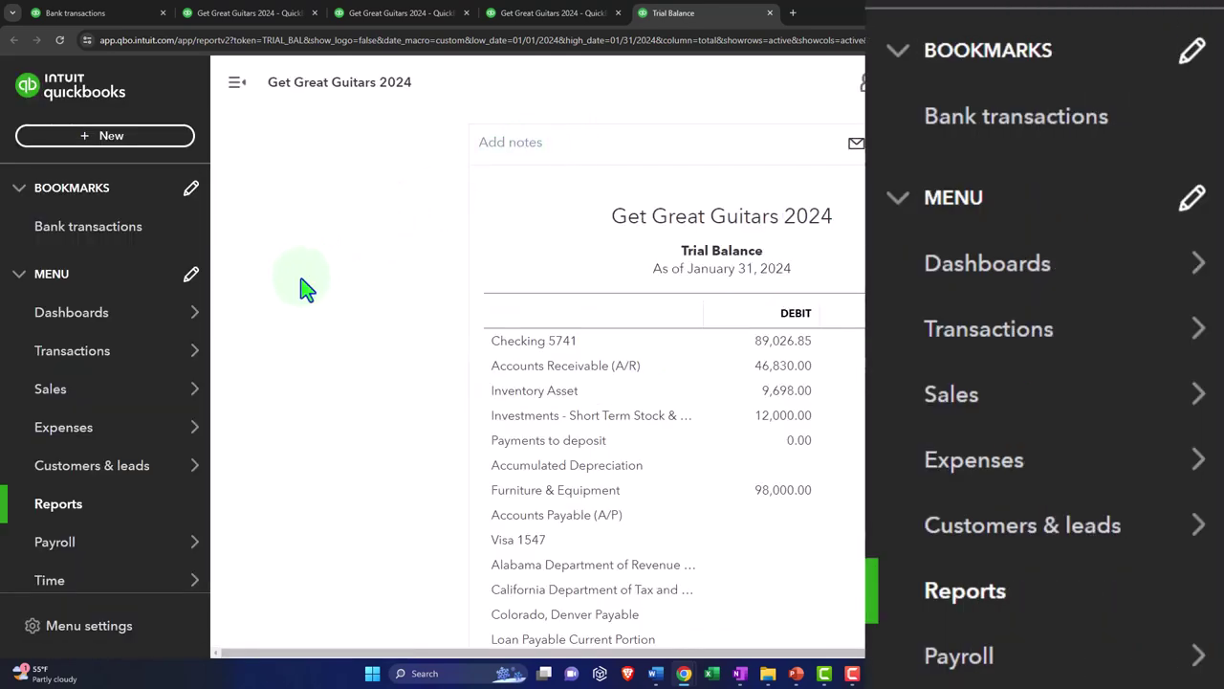
Step: Open the Customer Balance Detail report from the Who owes you reports and compare its total with accounts receivable on the balance sheet
{"action": "left_click", "coordinate": [85, 522]}
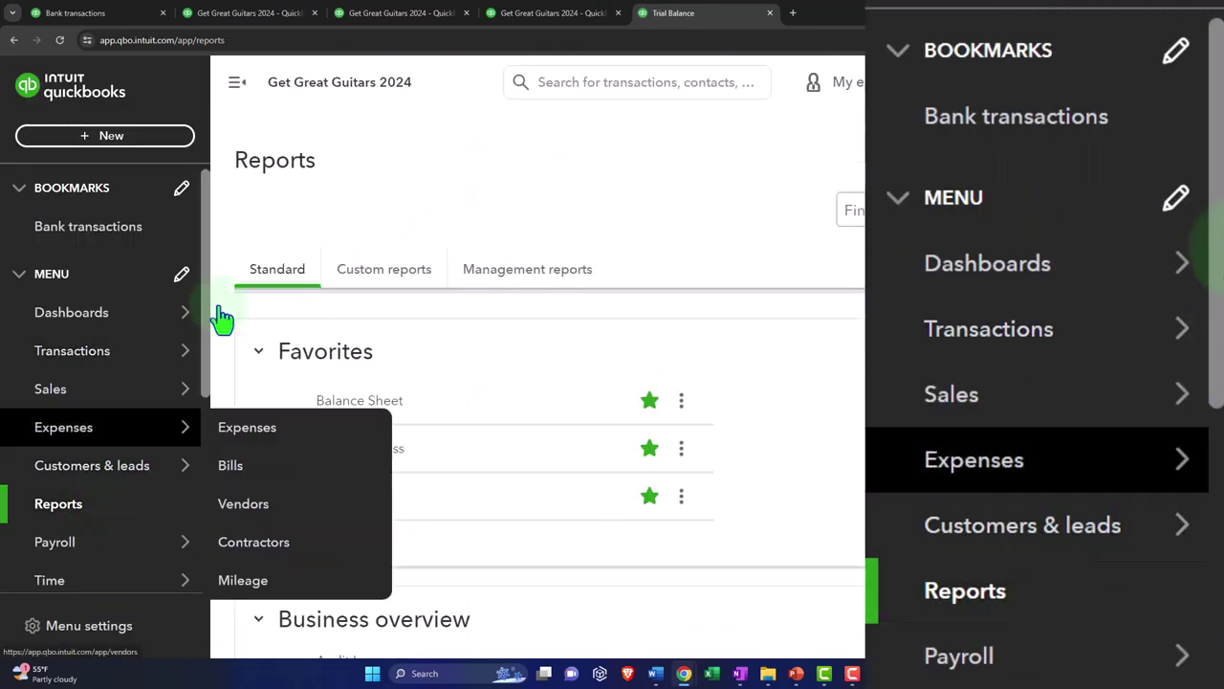
{"action": "left_click", "coordinate": [237, 82]}
{"action": "scroll", "coordinate": [283, 388], "scroll_direction": "down", "scroll_amount": 3}
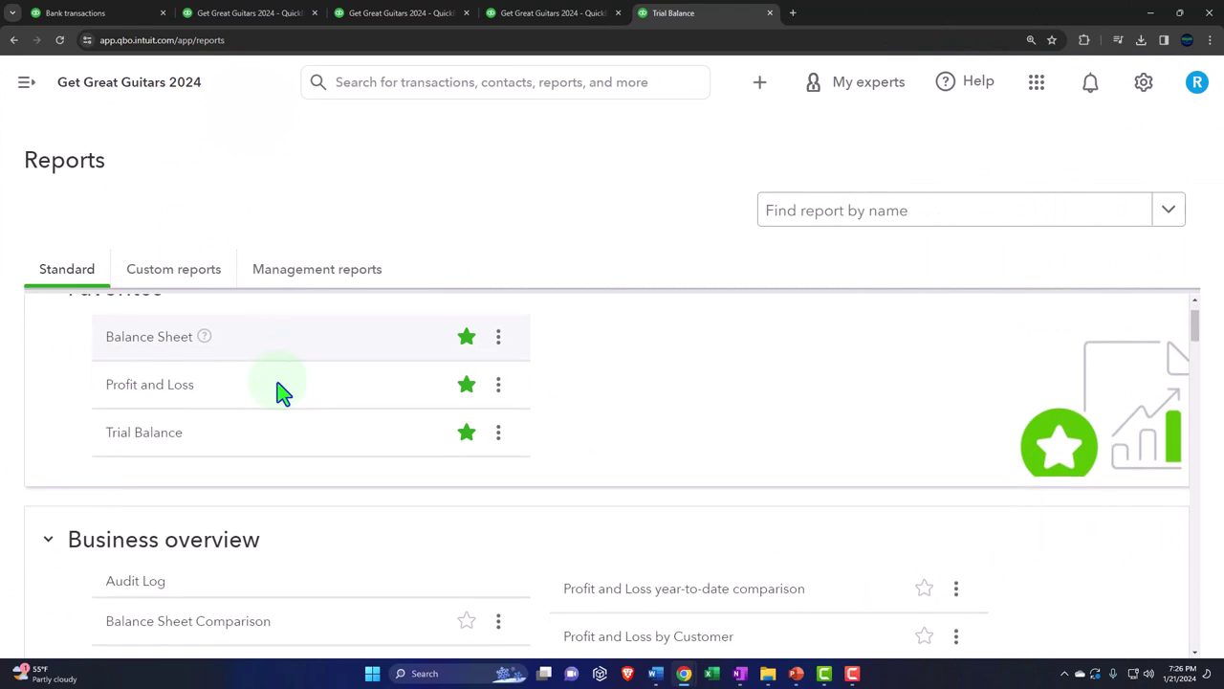
{"action": "scroll", "coordinate": [399, 297], "scroll_direction": "down", "scroll_amount": 6}
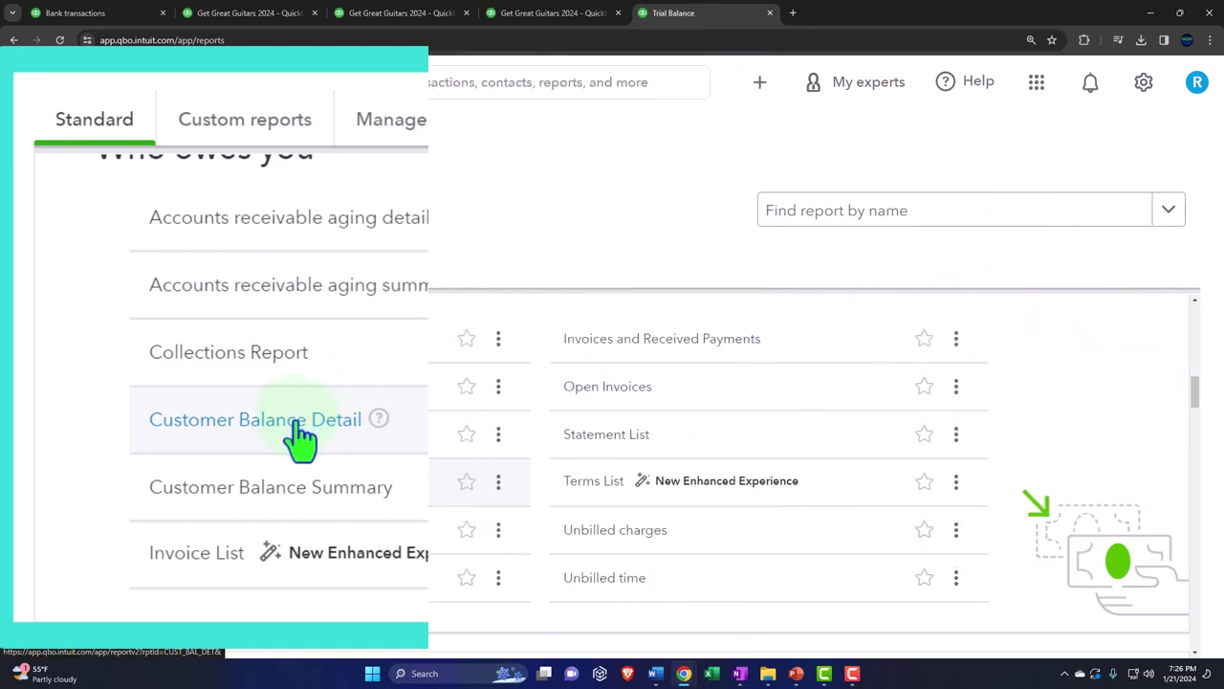
{"action": "left_click", "coordinate": [211, 484]}
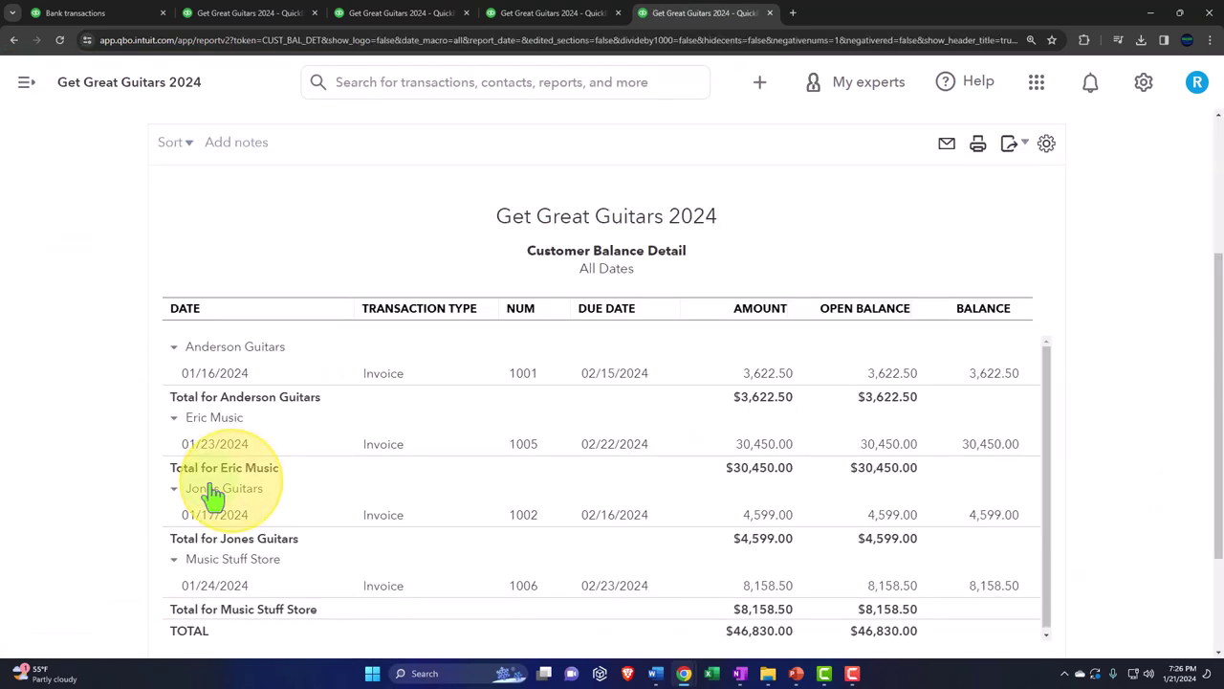
{"action": "scroll", "coordinate": [211, 484], "scroll_direction": "down", "scroll_amount": 1}
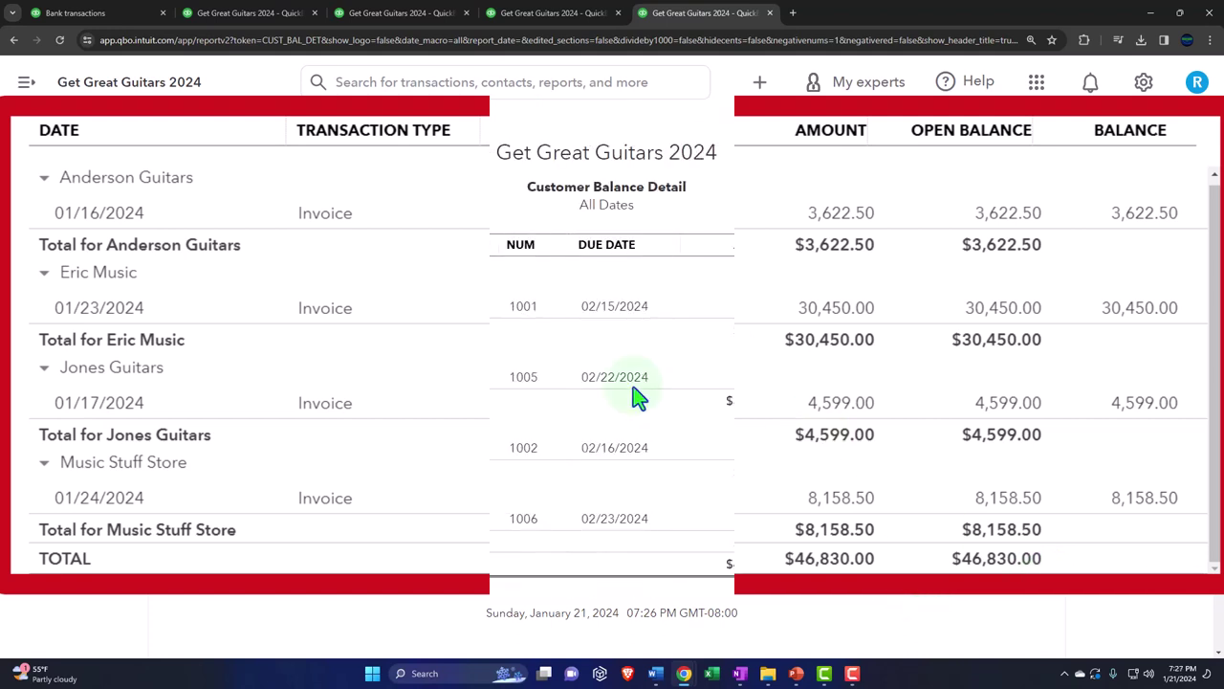
{"action": "left_click", "coordinate": [264, 21]}
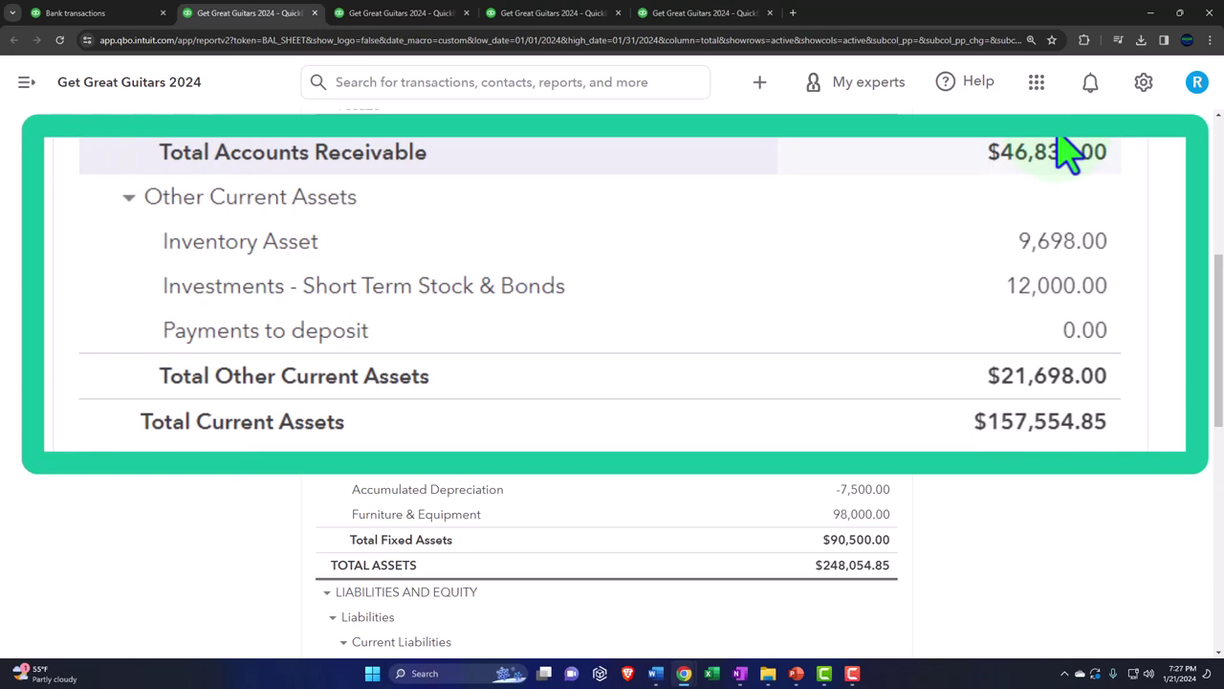
Step: Go to the Sales customer list in the original Reports browser tab and collapse the navigation sidebar
{"action": "left_click", "coordinate": [113, 13]}
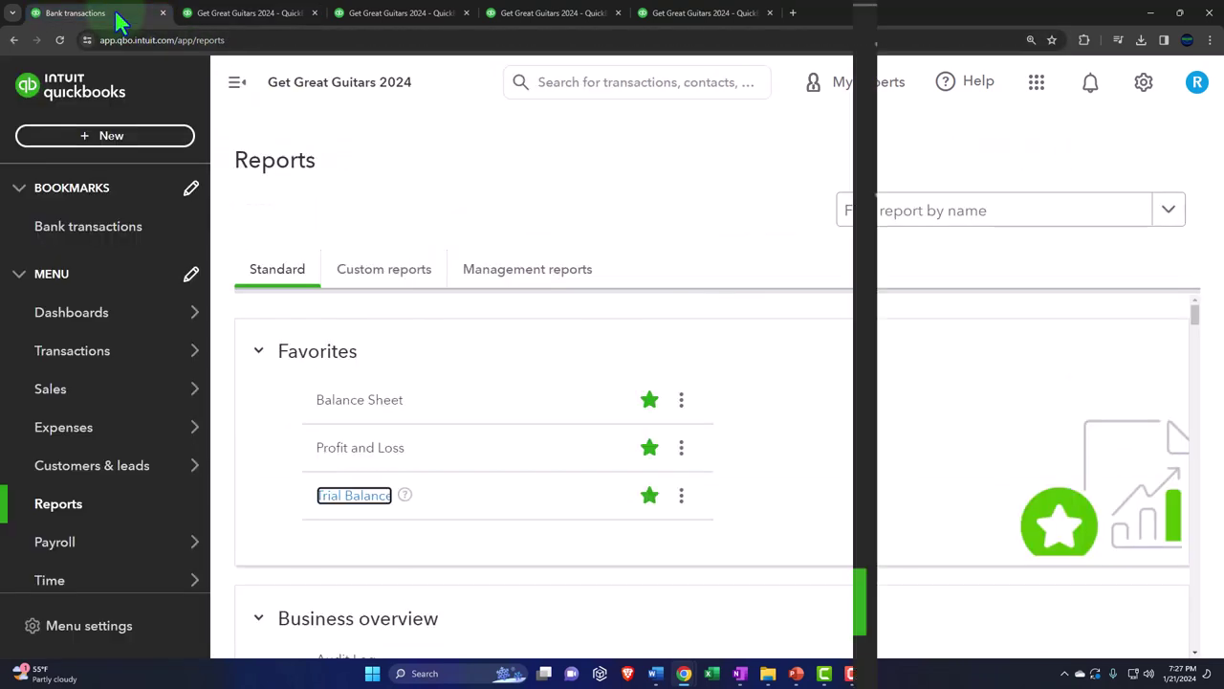
{"action": "mouse_move", "coordinate": [119, 323]}
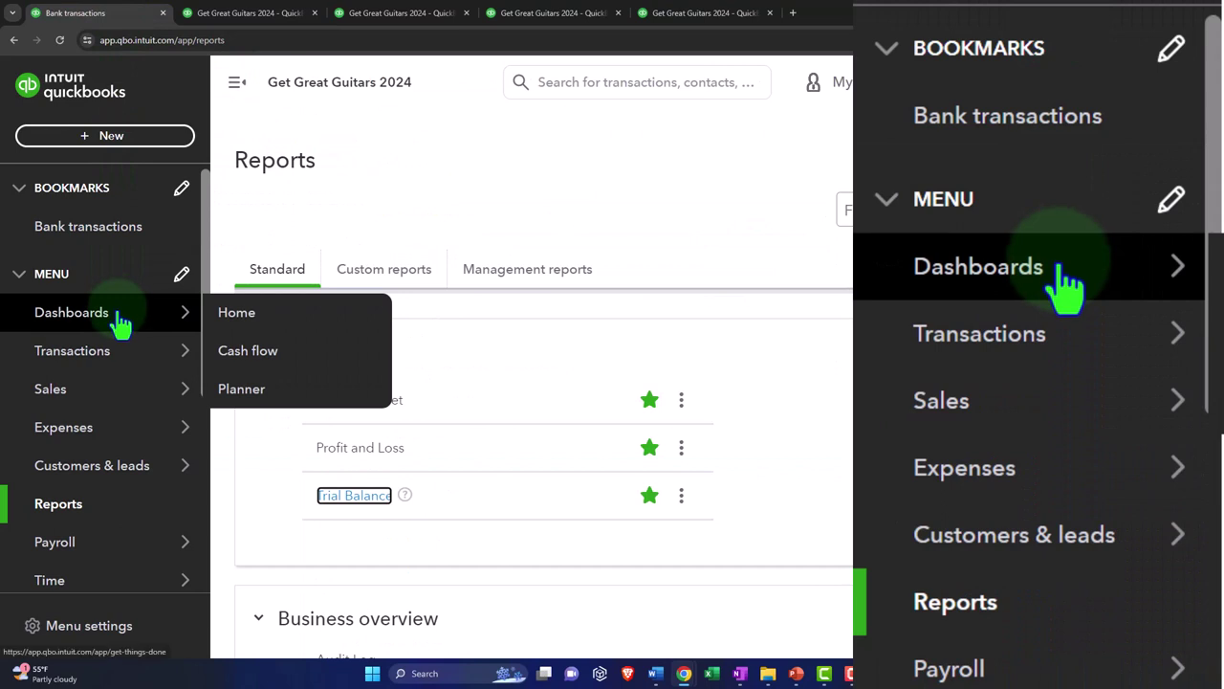
{"action": "scroll", "coordinate": [120, 323], "scroll_direction": "down", "scroll_amount": 1}
{"action": "mouse_move", "coordinate": [75, 335]}
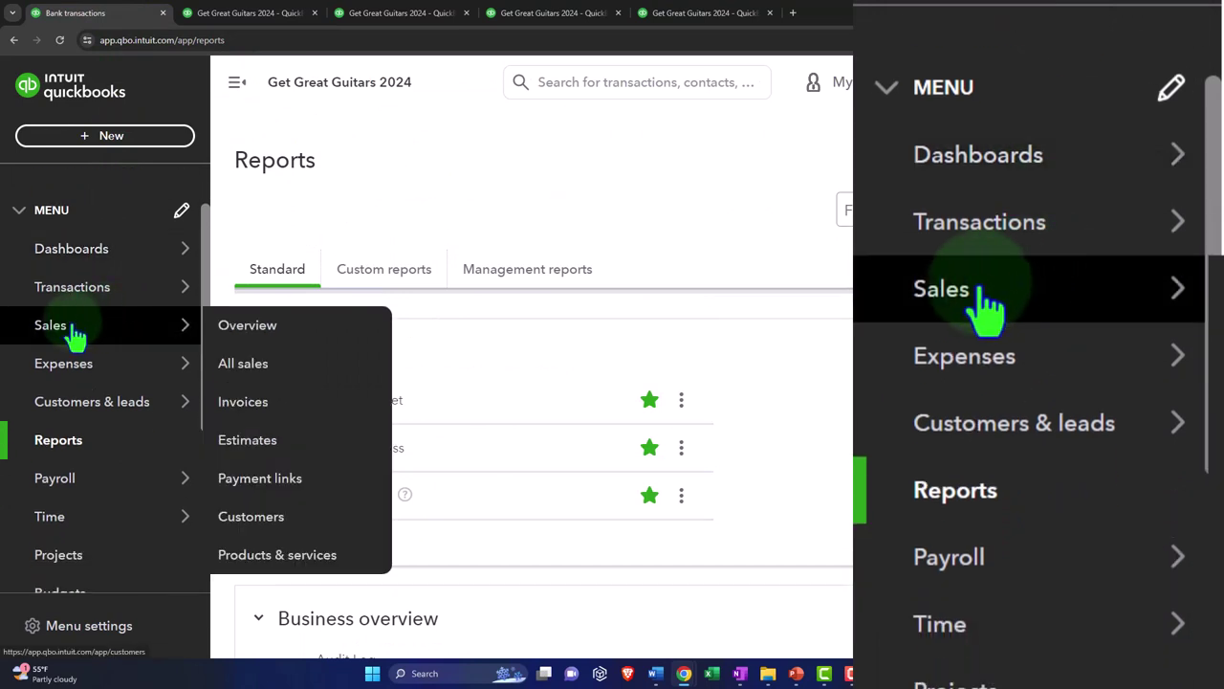
{"action": "left_click", "coordinate": [74, 335]}
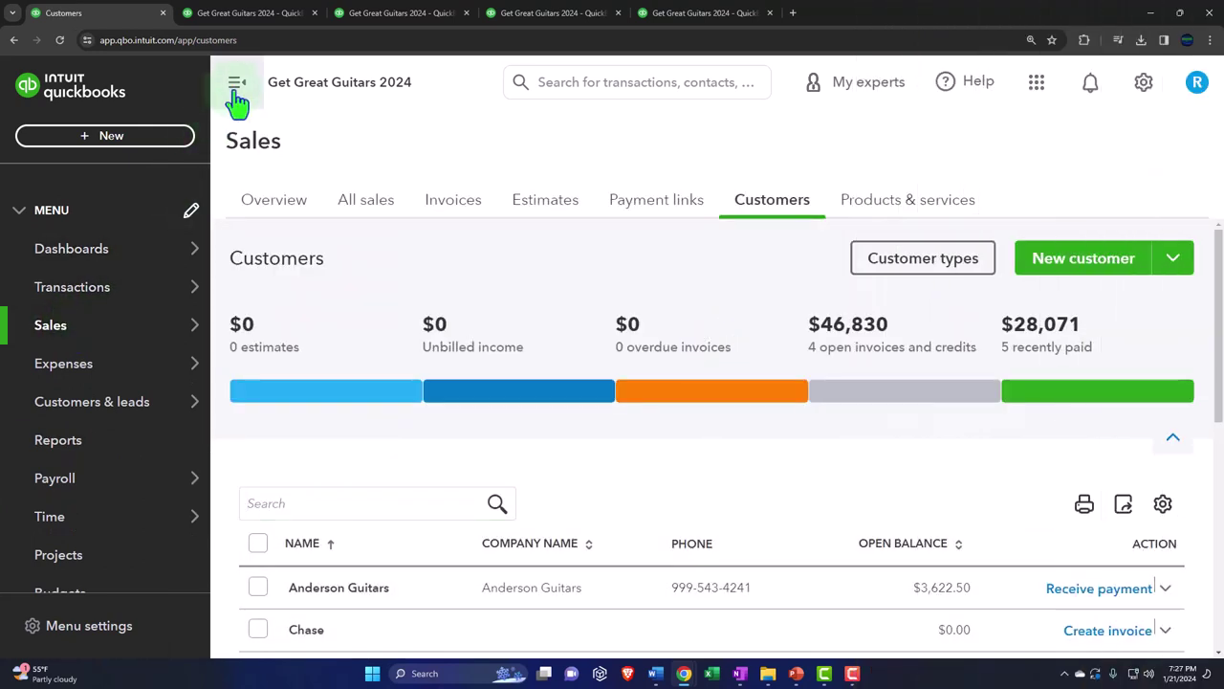
{"action": "left_click", "coordinate": [235, 84]}
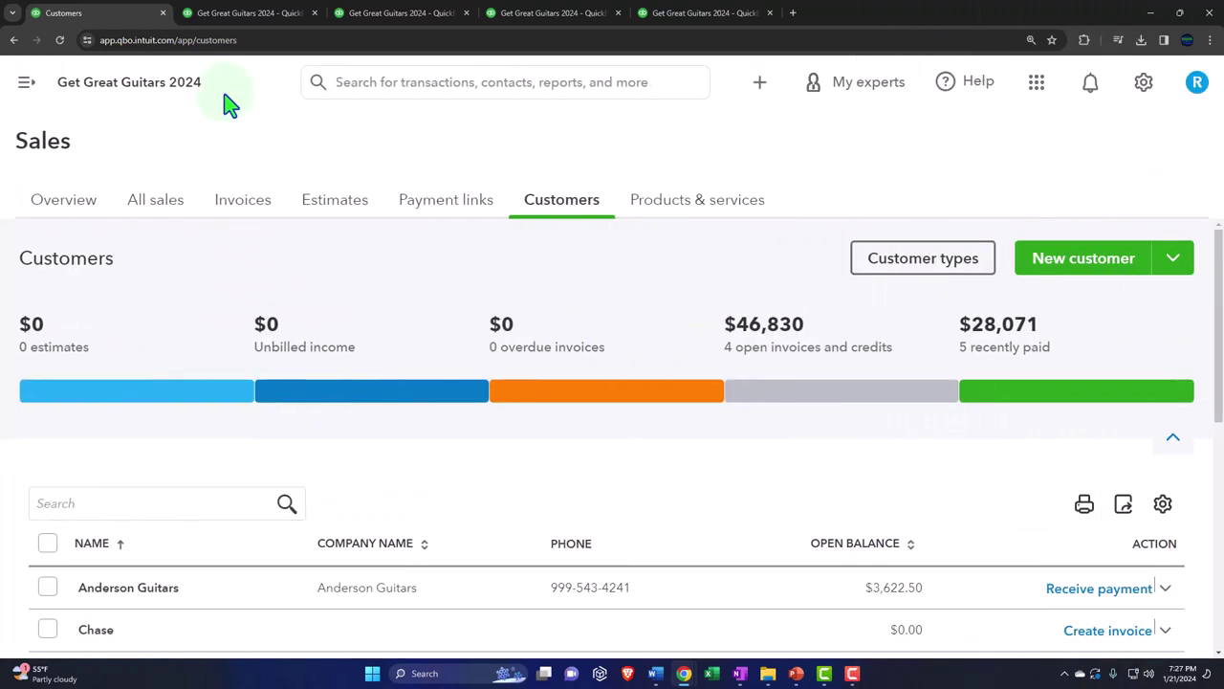
Step: Filter all sales transactions to the Invoices type with the Open status
{"action": "left_click", "coordinate": [164, 223]}
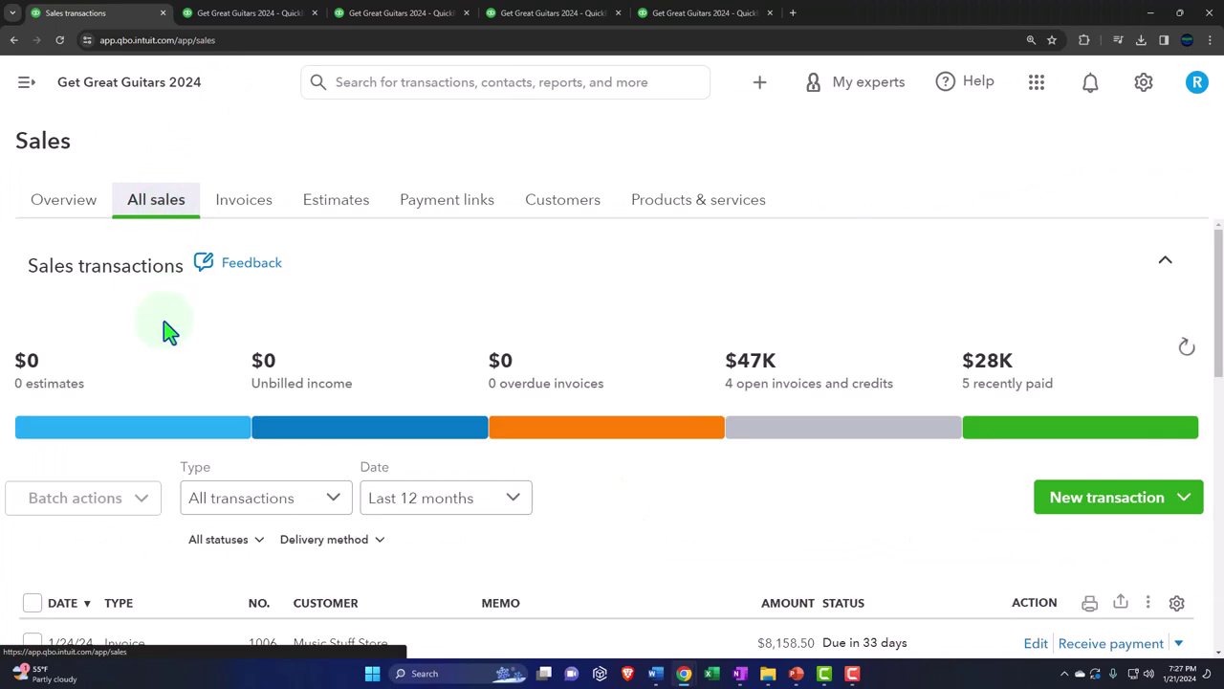
{"action": "key", "text": "ctrl+minus"}
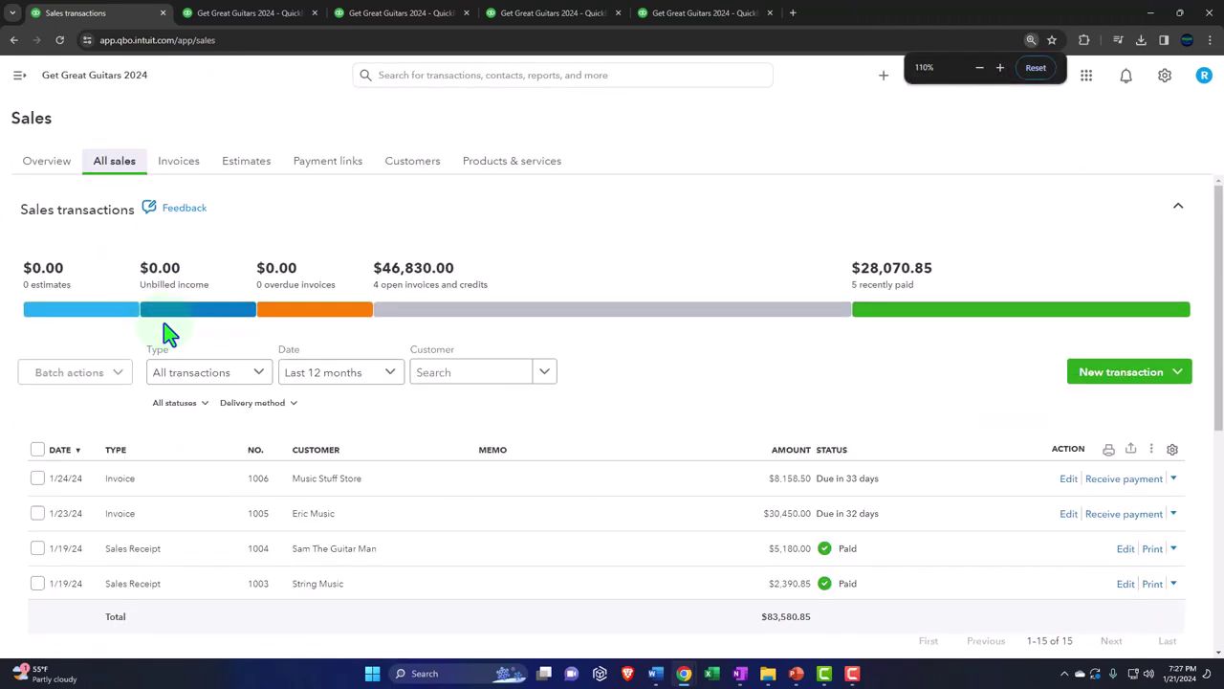
{"action": "scroll", "coordinate": [230, 332], "scroll_direction": "down", "scroll_amount": 1}
{"action": "left_click", "coordinate": [256, 308]}
{"action": "left_click", "coordinate": [186, 369]}
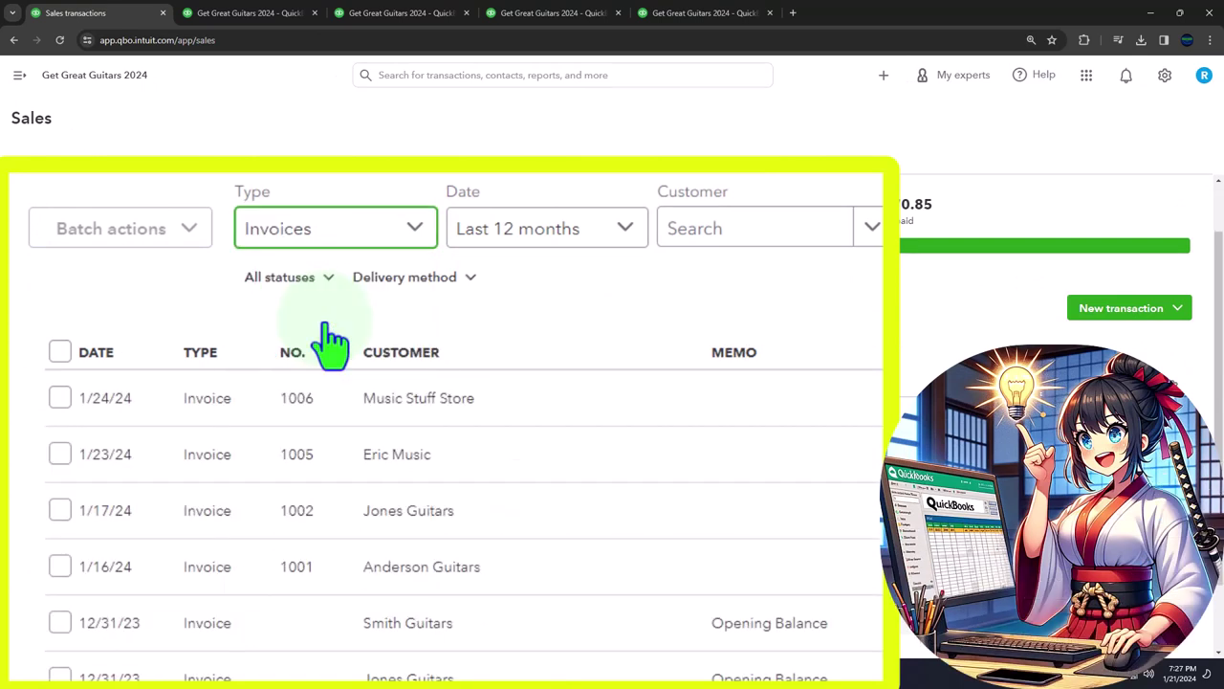
{"action": "left_click", "coordinate": [320, 287]}
{"action": "left_click", "coordinate": [268, 366]}
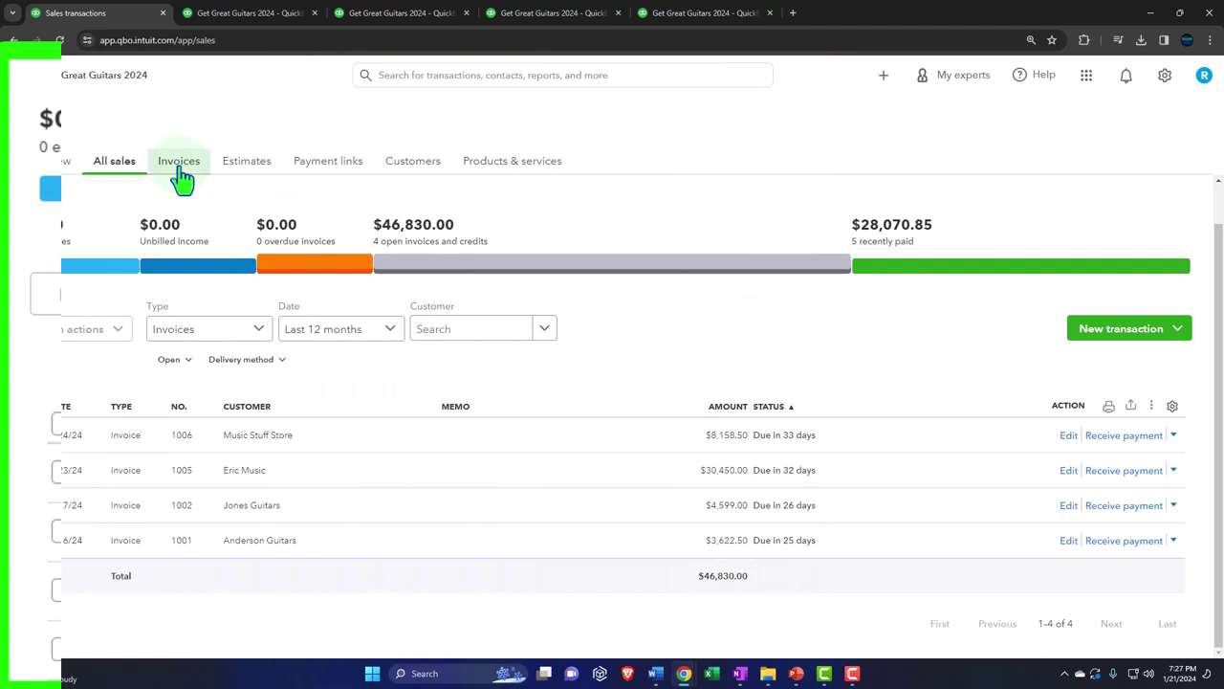
Step: Show only Unpaid invoices in the dedicated Invoices list
{"action": "left_click", "coordinate": [180, 169]}
{"action": "scroll", "coordinate": [457, 271], "scroll_direction": "down", "scroll_amount": 1}
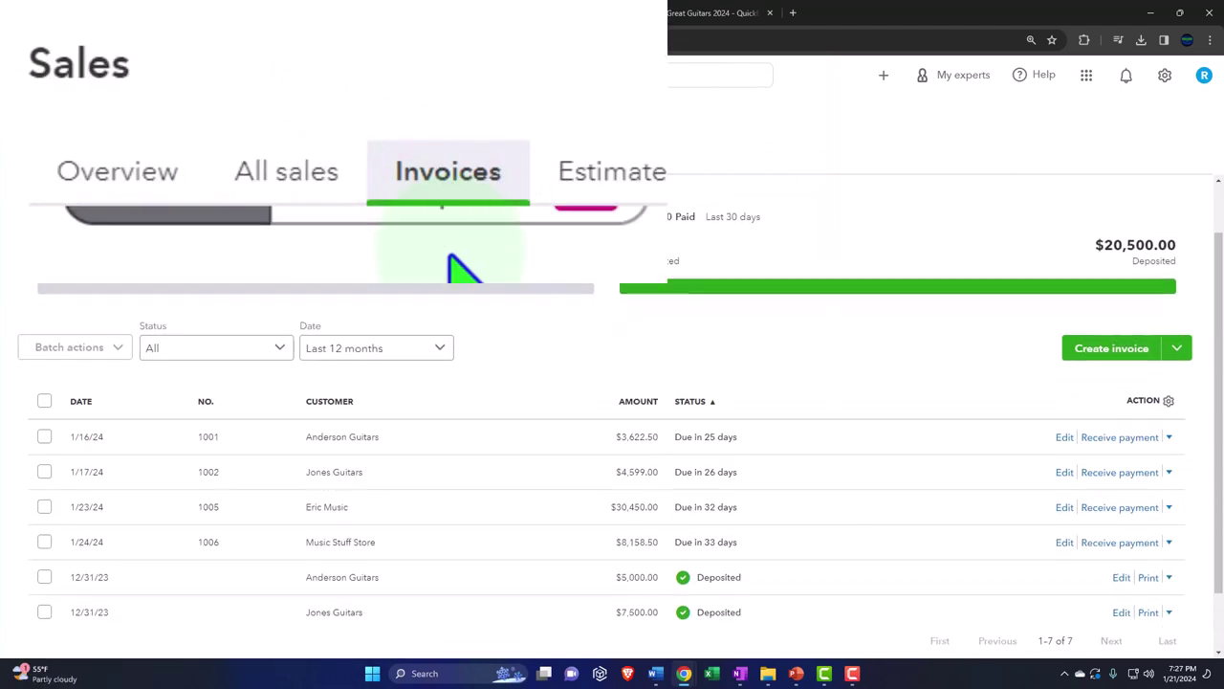
{"action": "left_click", "coordinate": [247, 354]}
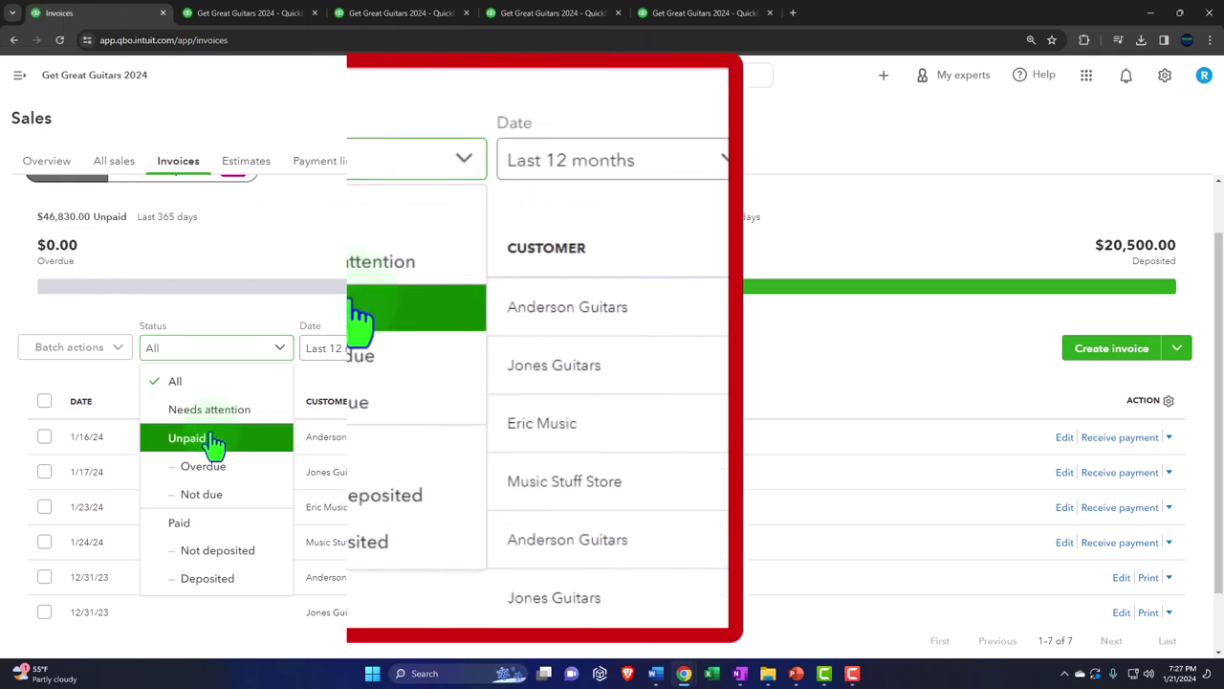
{"action": "left_click", "coordinate": [213, 439]}
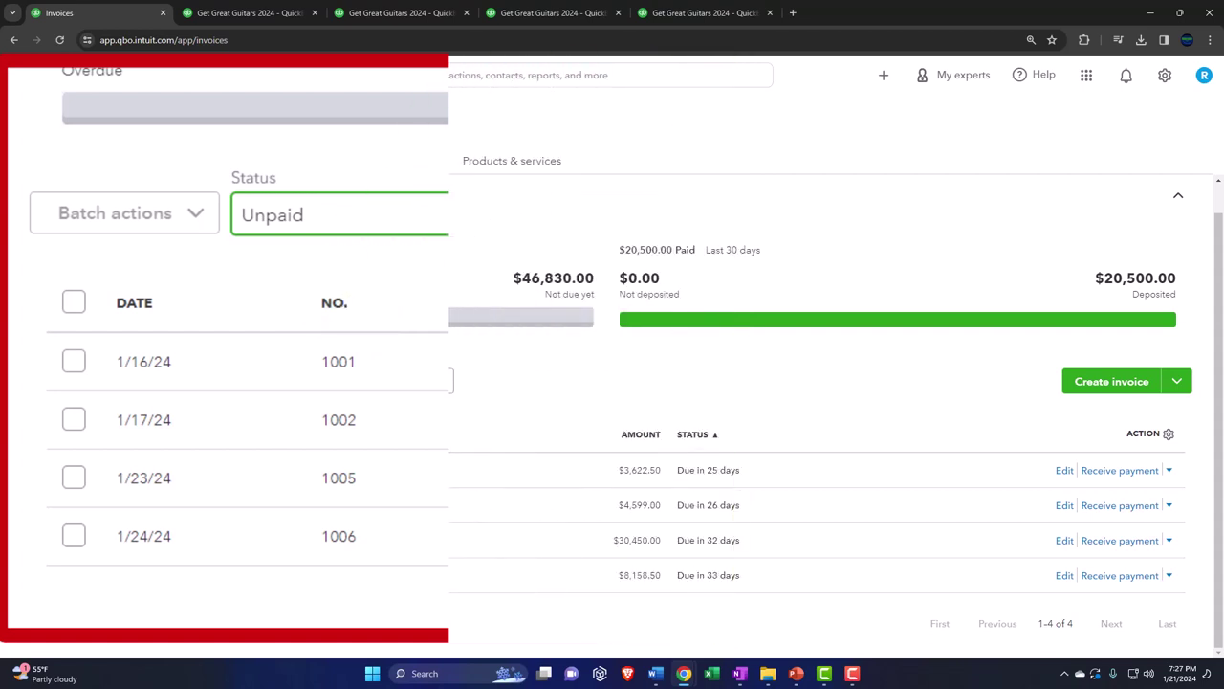
Step: Filter the customer list to customers with open invoices and credits
{"action": "left_click", "coordinate": [407, 163]}
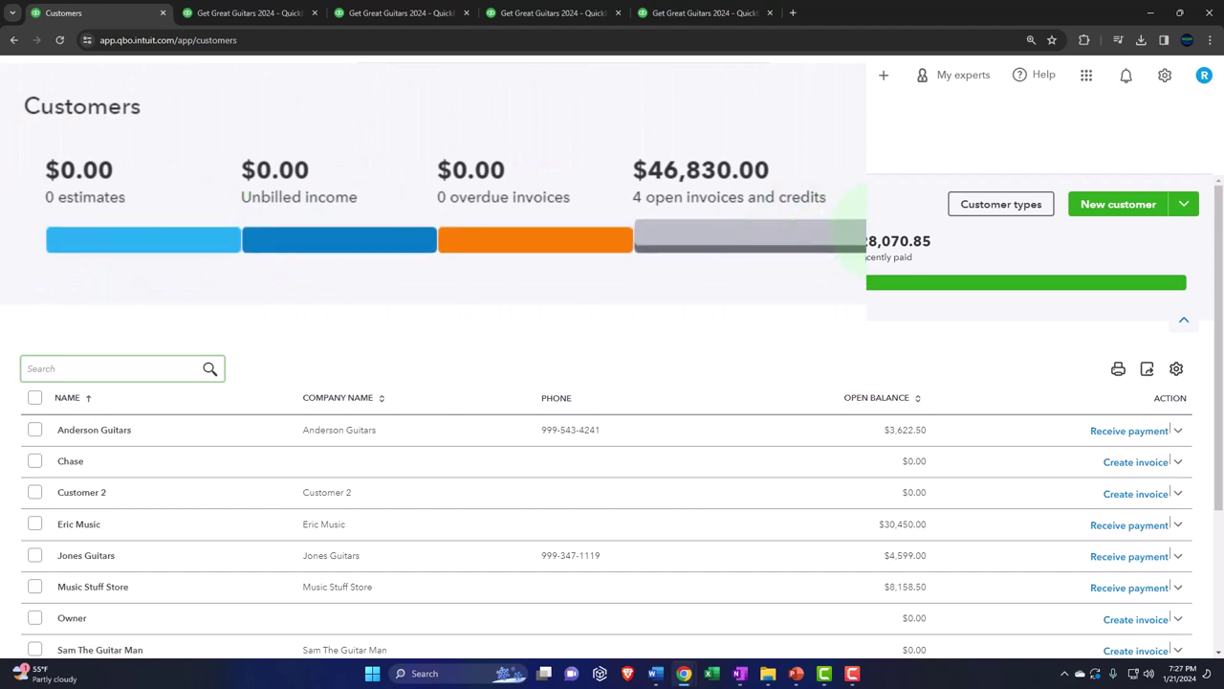
{"action": "left_click", "coordinate": [861, 247]}
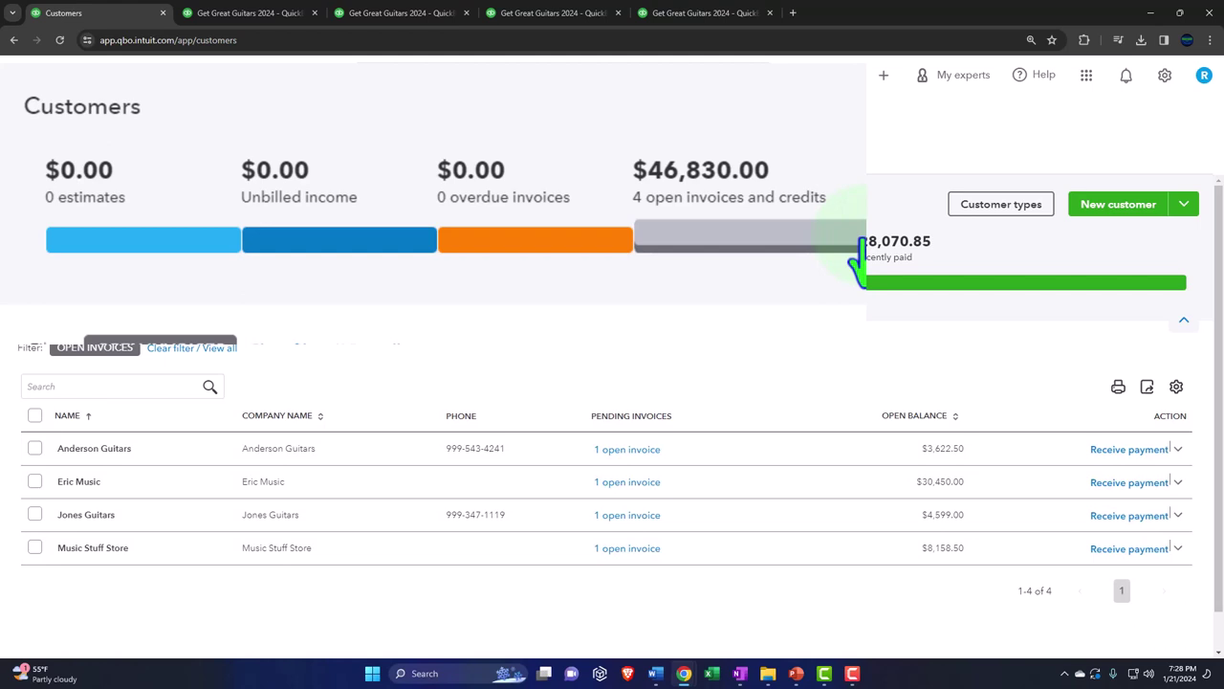
Step: Open the Anderson Guitars customer record and show the additional actions available for invoice 1001
{"action": "left_click", "coordinate": [137, 459]}
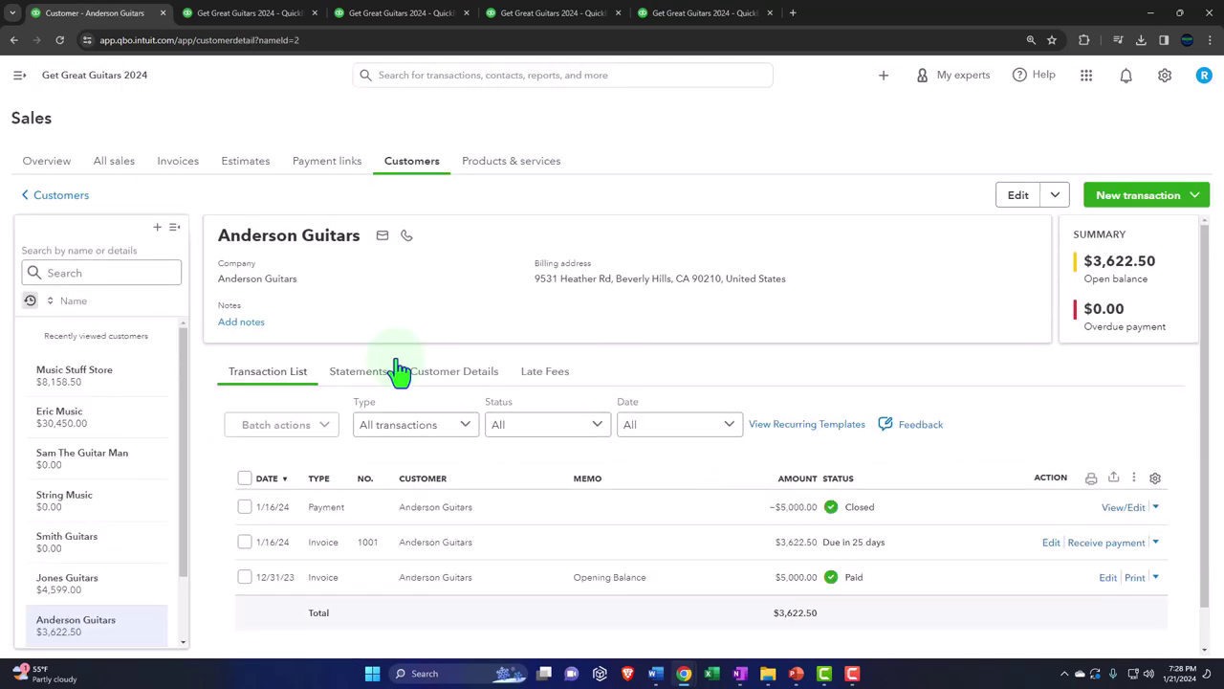
{"action": "scroll", "coordinate": [399, 371], "scroll_direction": "down", "scroll_amount": 1}
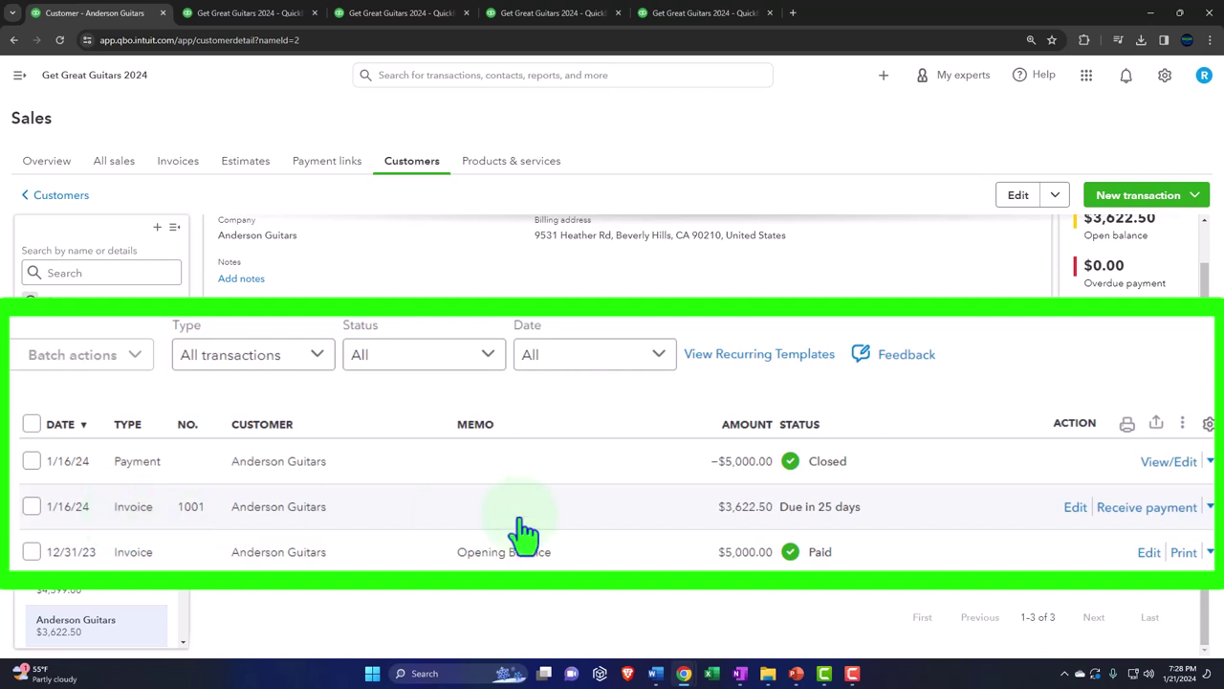
{"action": "left_click", "coordinate": [1157, 502]}
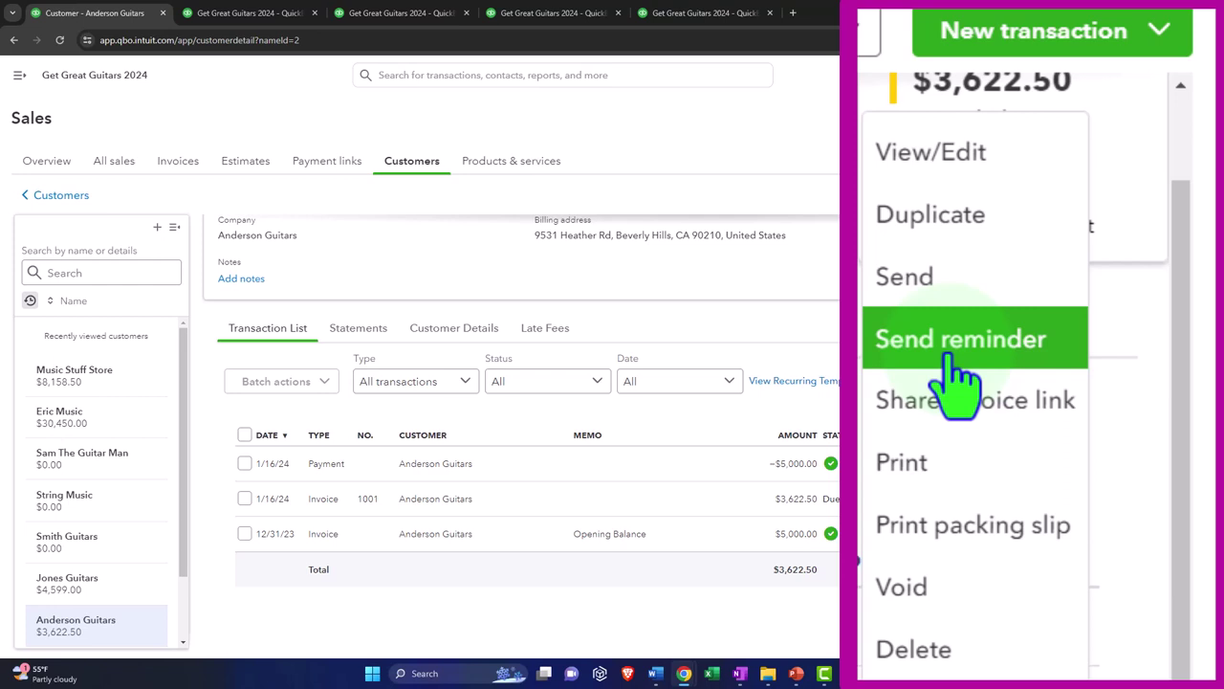
{"action": "left_click", "coordinate": [845, 539]}
{"action": "left_click", "coordinate": [886, 76]}
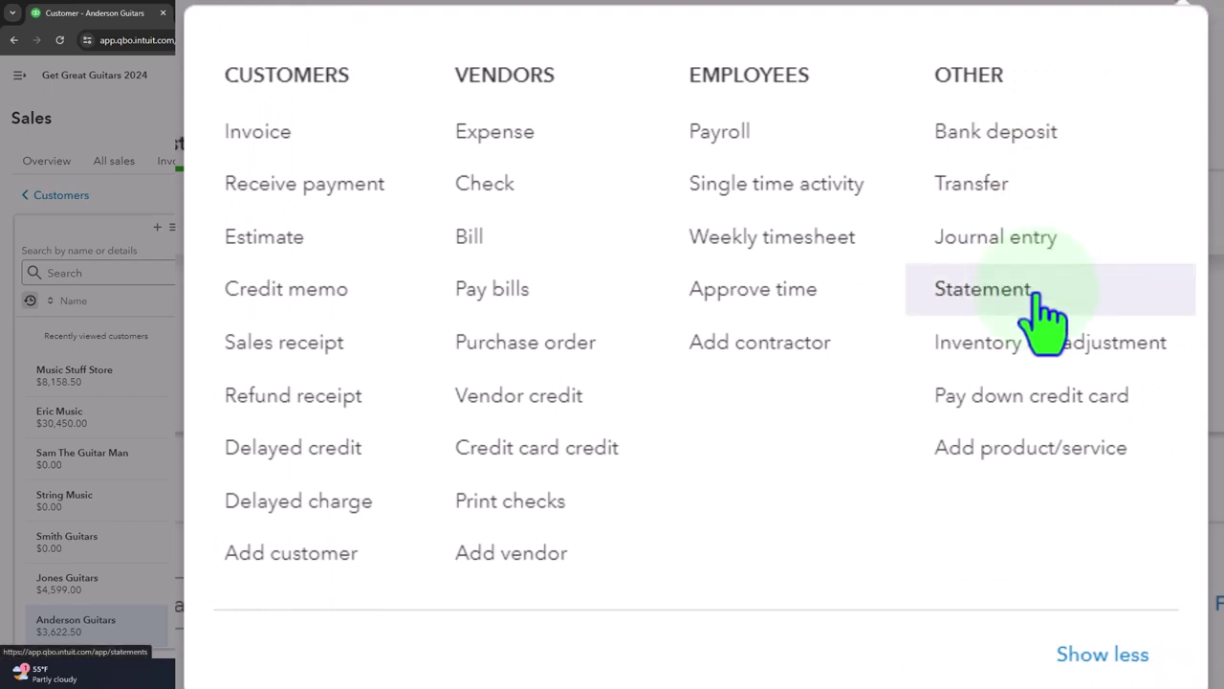
{"action": "left_click", "coordinate": [1024, 113]}
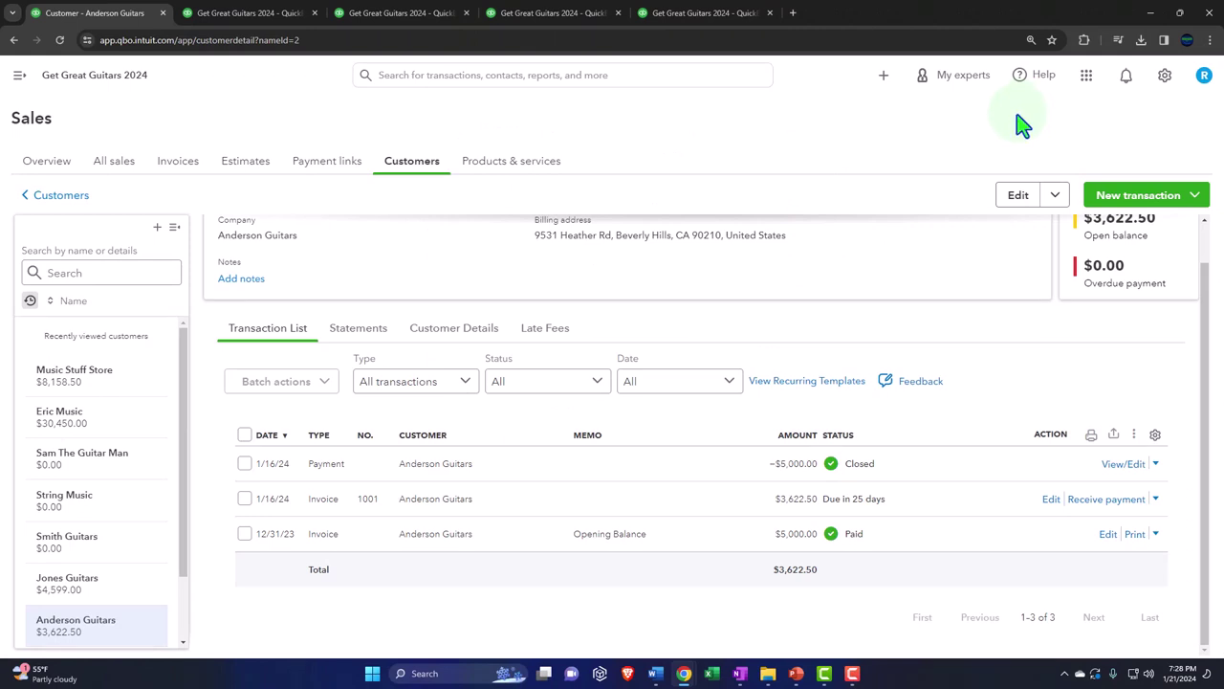
{"action": "left_click", "coordinate": [884, 76]}
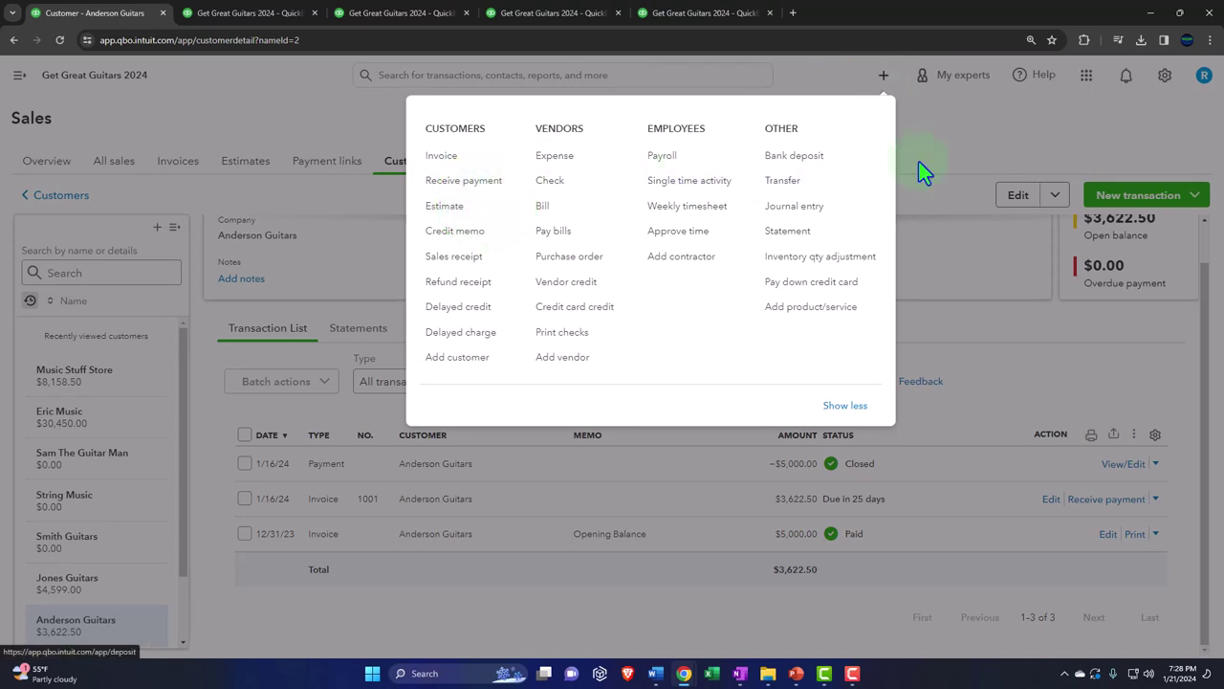
{"action": "left_click", "coordinate": [956, 150]}
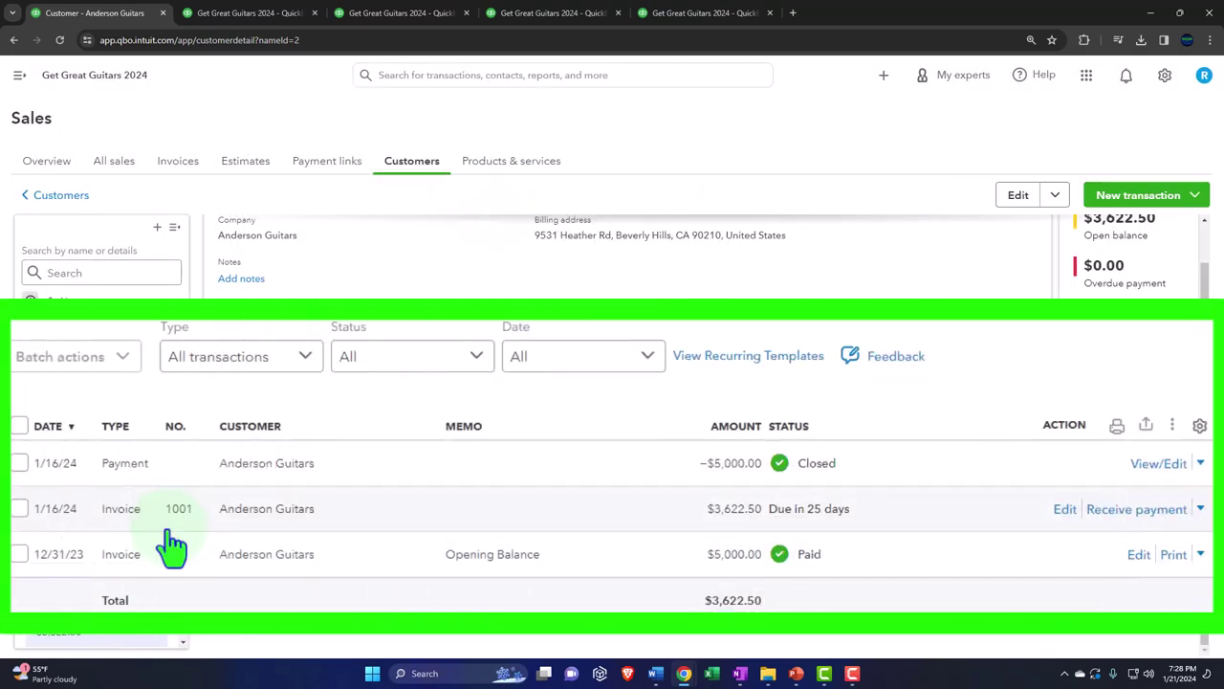
Step: Start receiving the payment for Anderson Guitars invoice 1001 and set the payment date to 01/25/2024
{"action": "left_click", "coordinate": [1108, 516]}
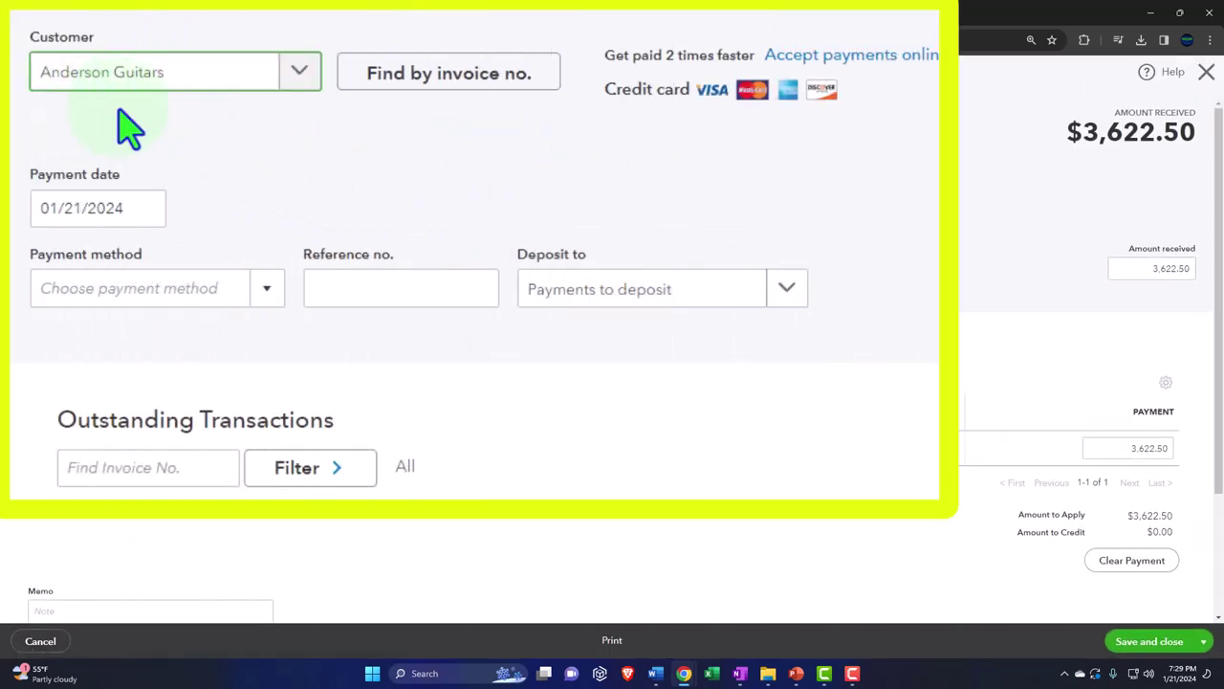
{"action": "key", "text": "ctrl+plus"}
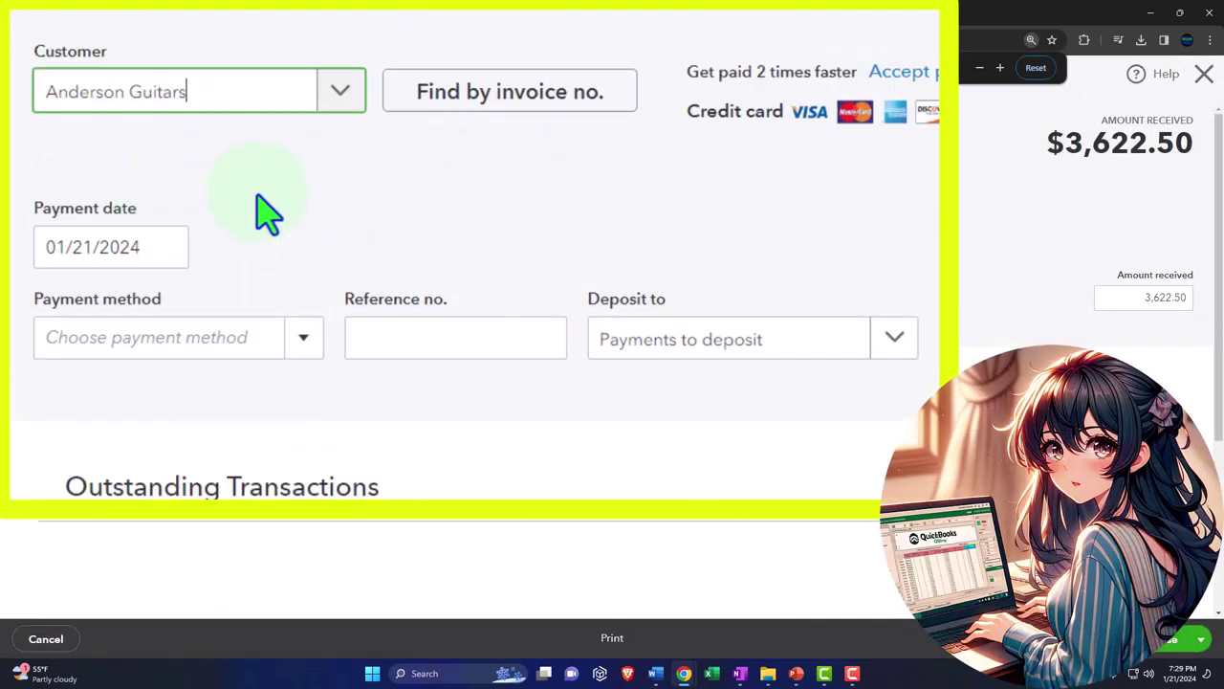
{"action": "key", "text": "Tab"}
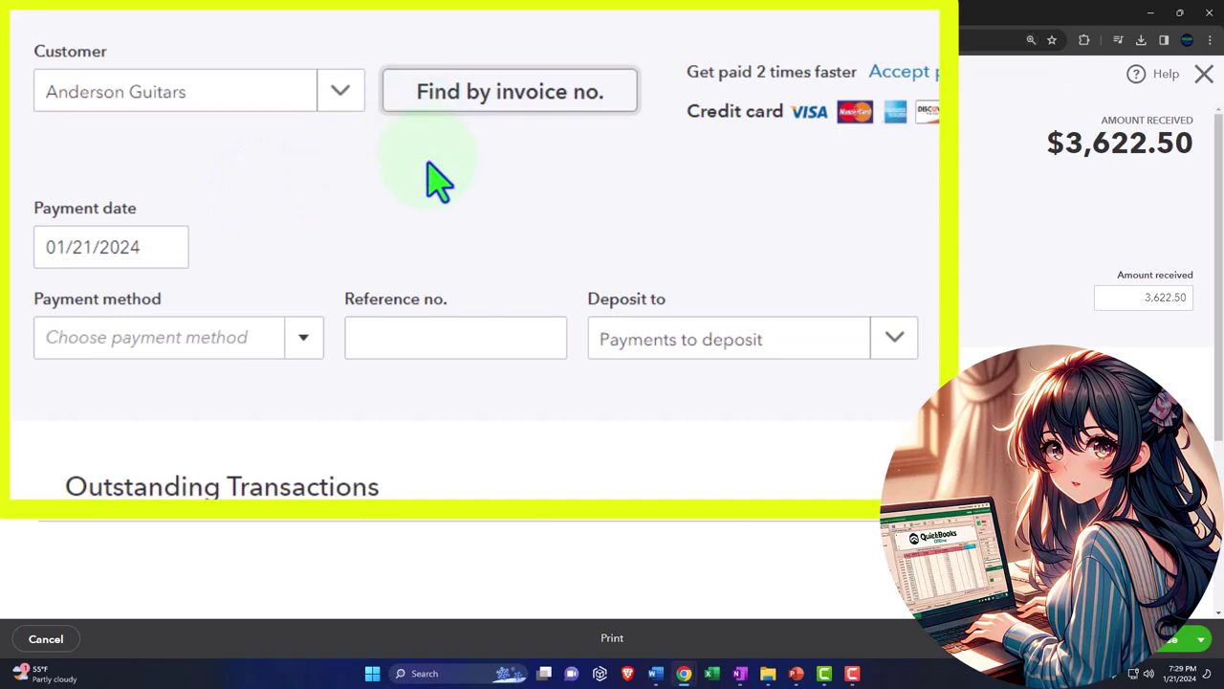
{"action": "key", "text": "Tab"}
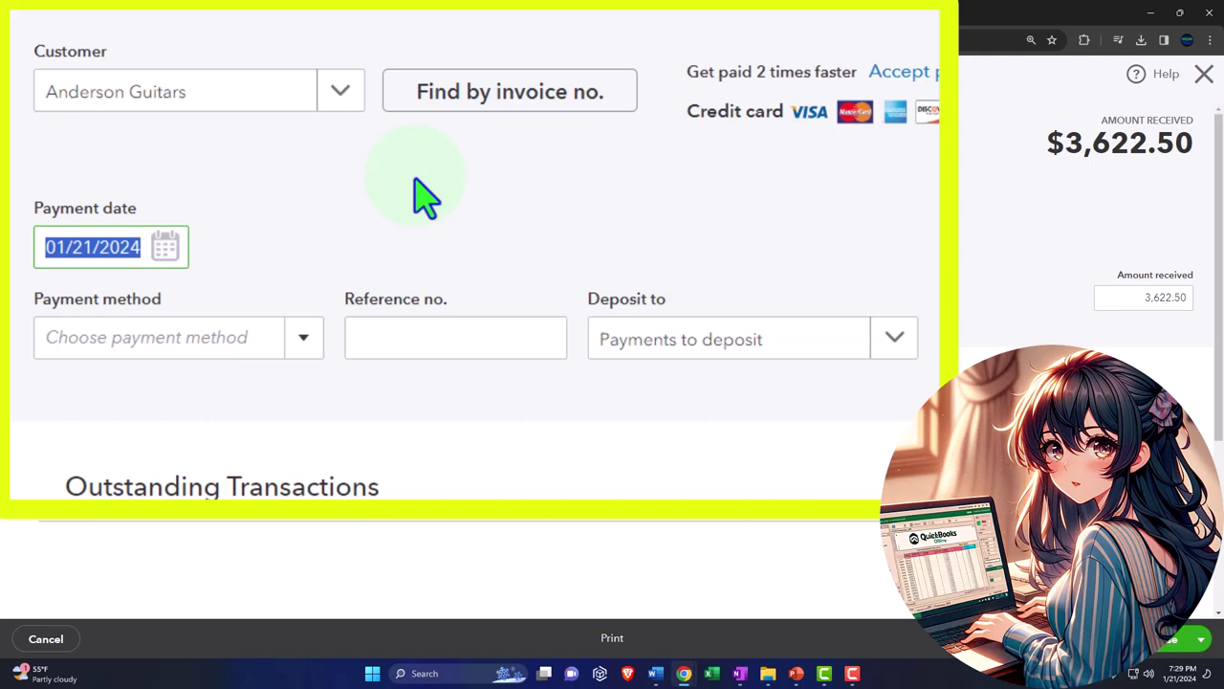
{"action": "key", "text": "plus"}
{"action": "key", "text": "plus"}
{"action": "key", "text": "plus"}
{"action": "key", "text": "plus"}
{"action": "key", "text": "Tab"}
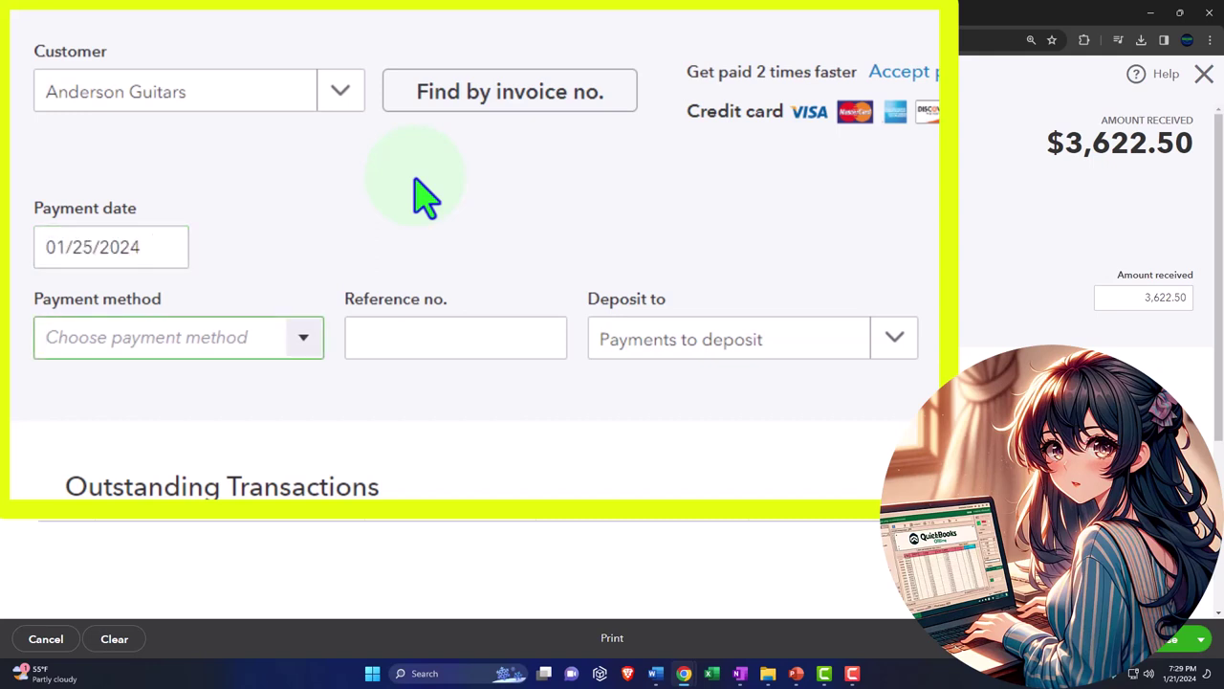
Step: Choose Cash as the payment method for the Anderson Guitars payment
{"action": "left_click", "coordinate": [306, 336]}
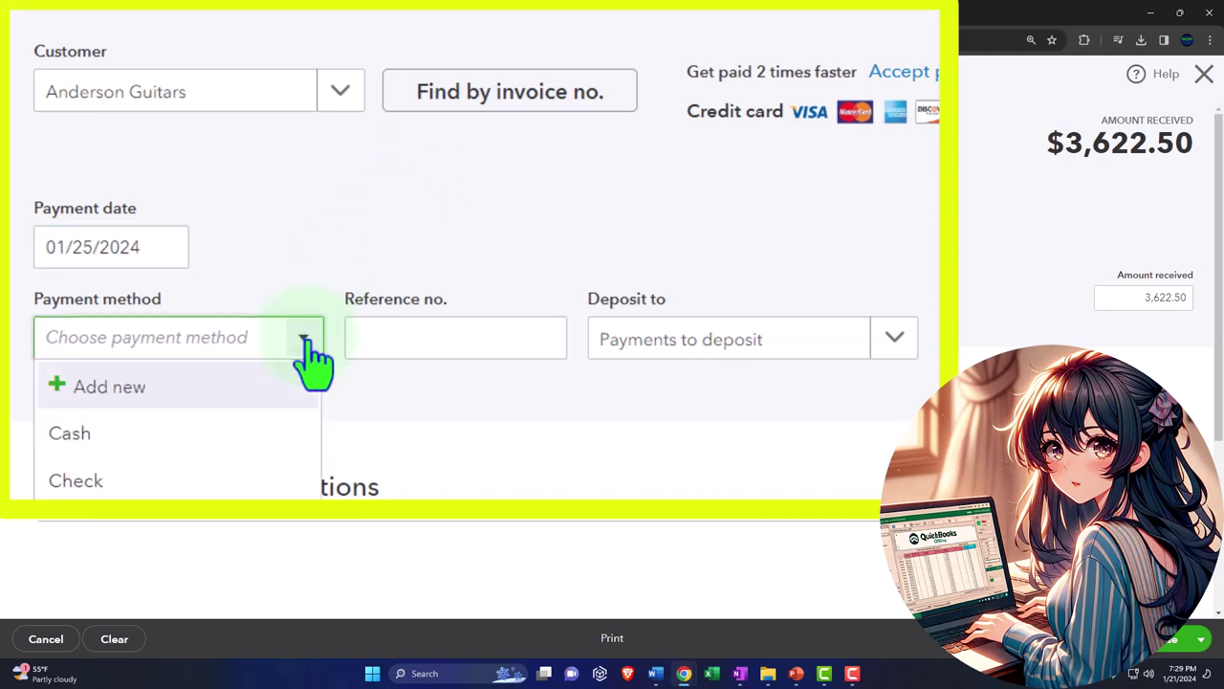
{"action": "left_click", "coordinate": [96, 435]}
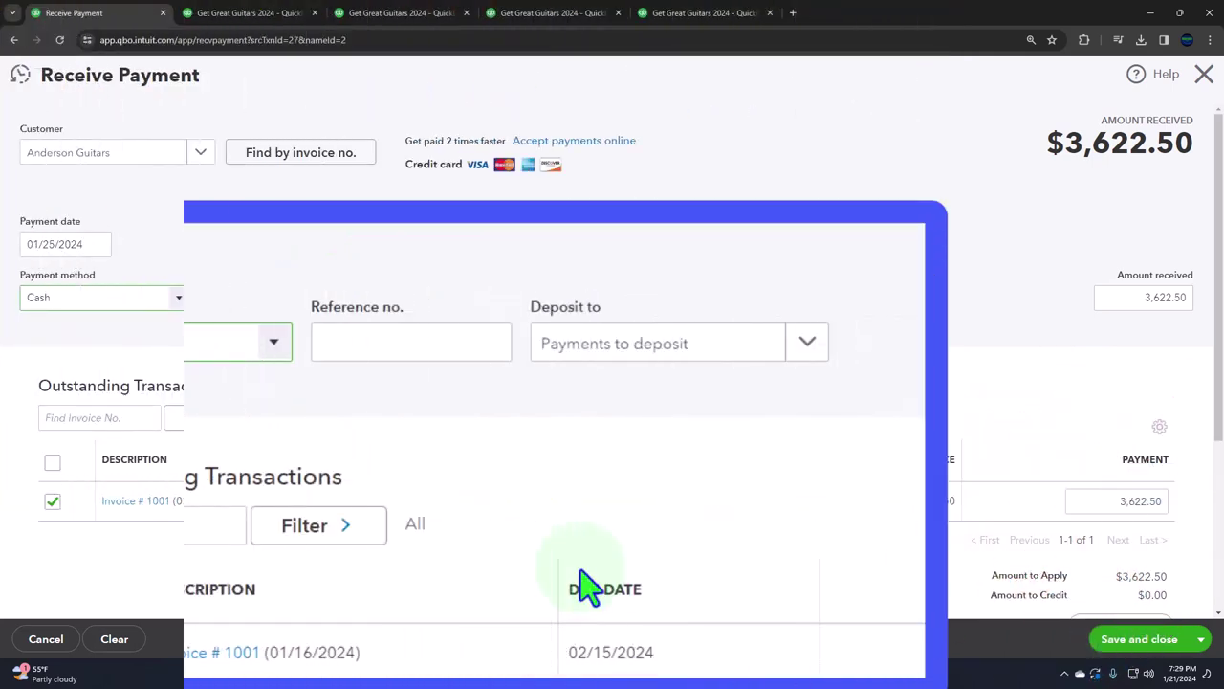
{"action": "left_click", "coordinate": [279, 346]}
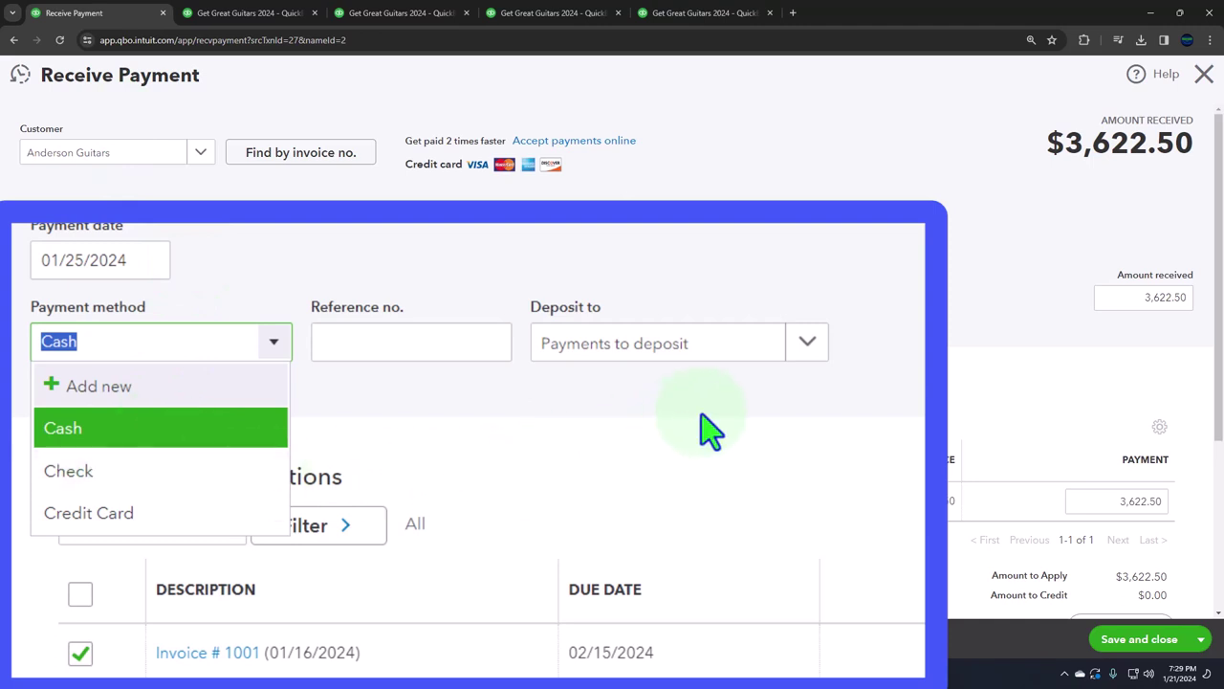
Step: Keep Payments to deposit as the deposit account, then save and close the payment
{"action": "left_click", "coordinate": [809, 356]}
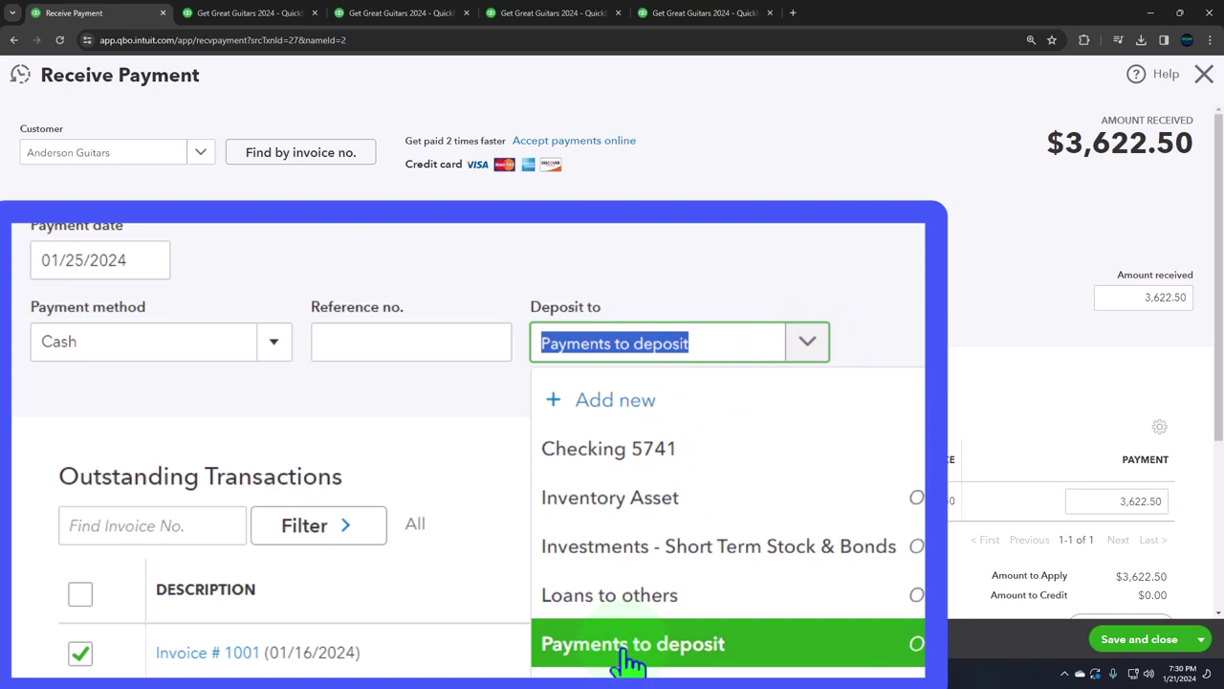
{"action": "left_click", "coordinate": [429, 430]}
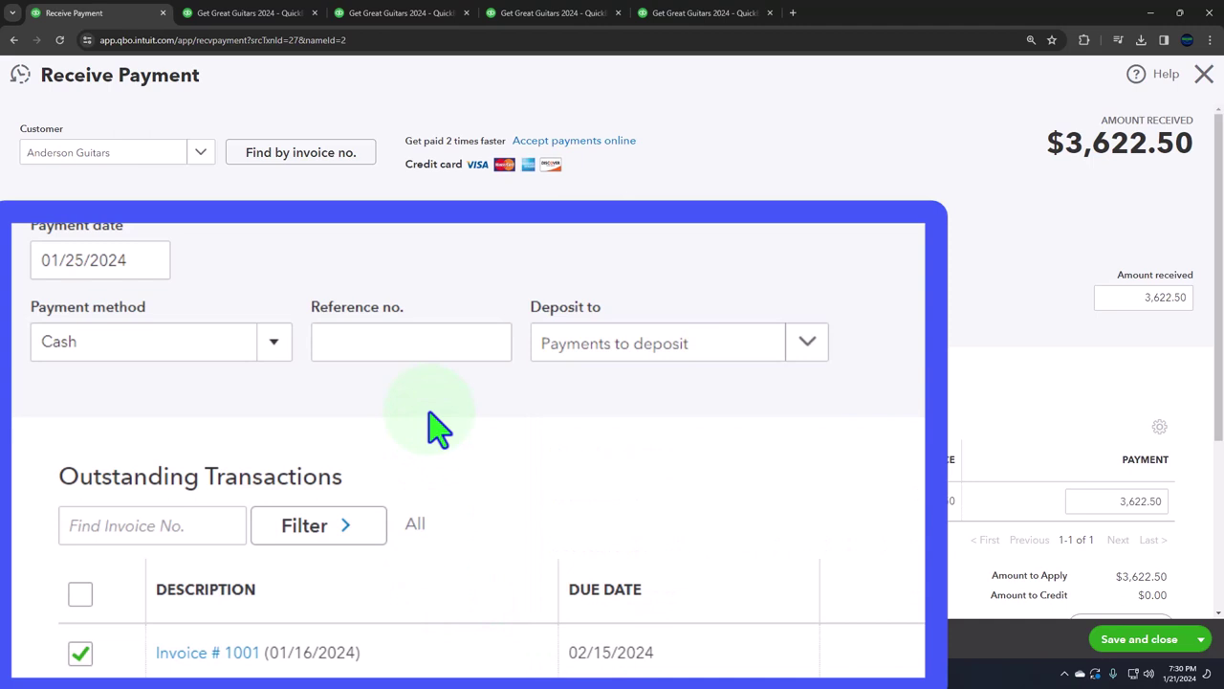
{"action": "left_click", "coordinate": [803, 343]}
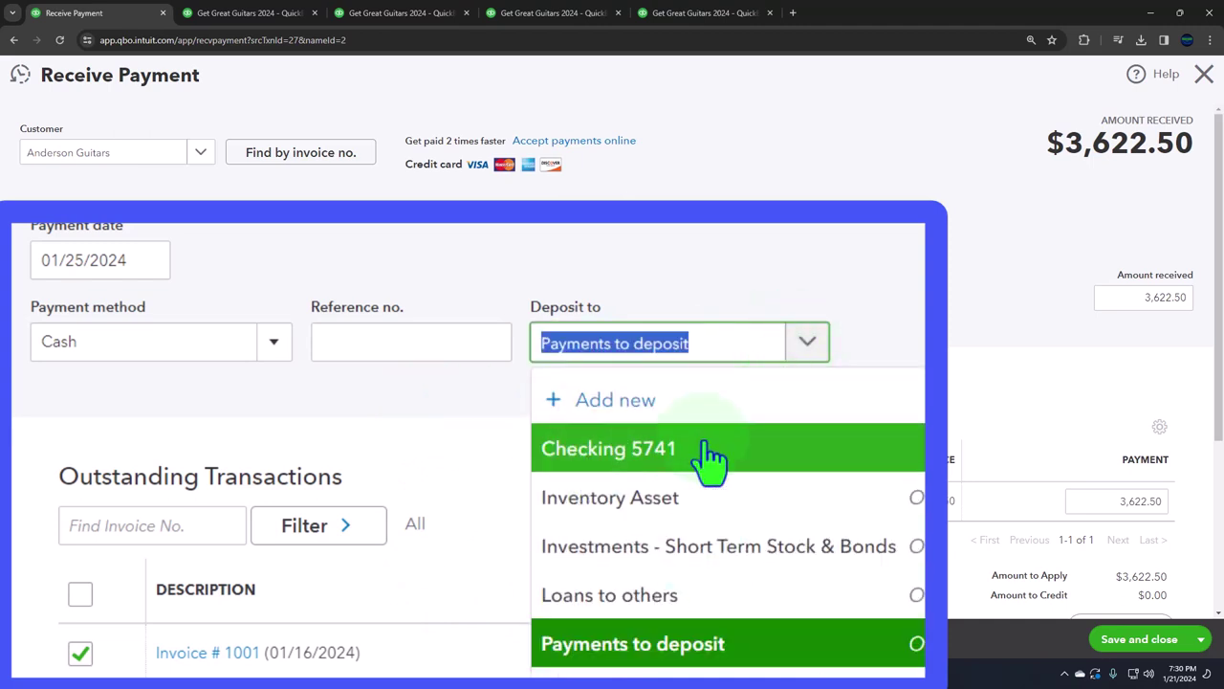
{"action": "left_click", "coordinate": [422, 396]}
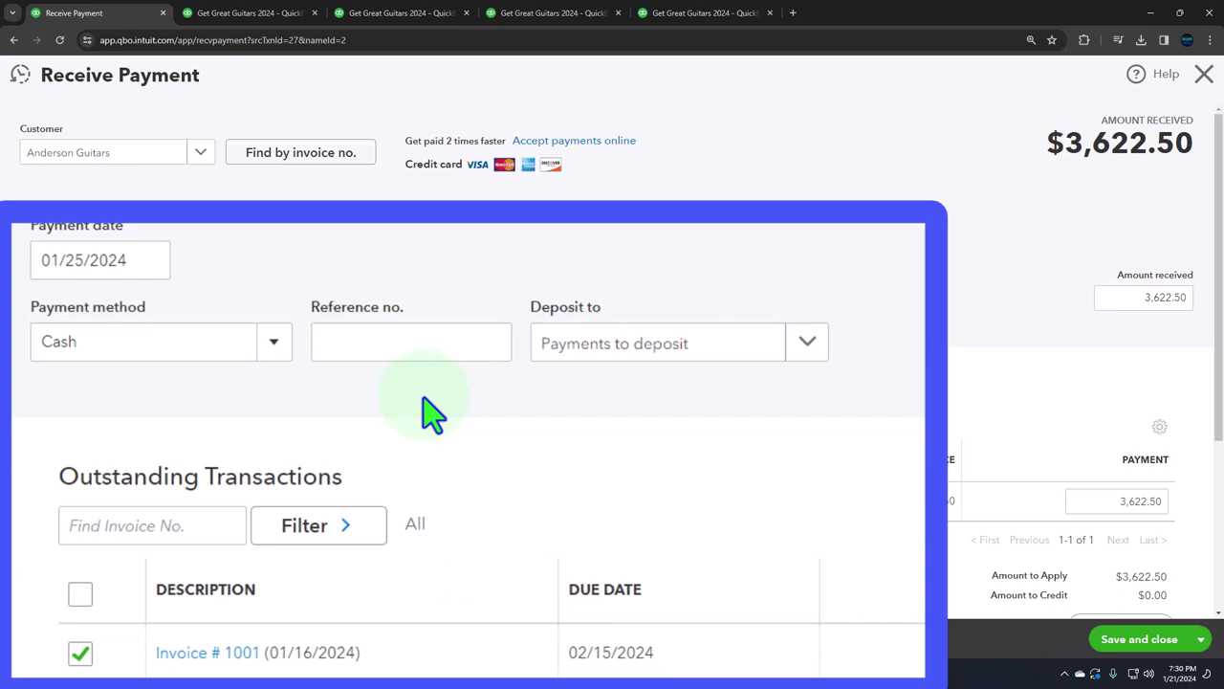
{"action": "left_click", "coordinate": [808, 346]}
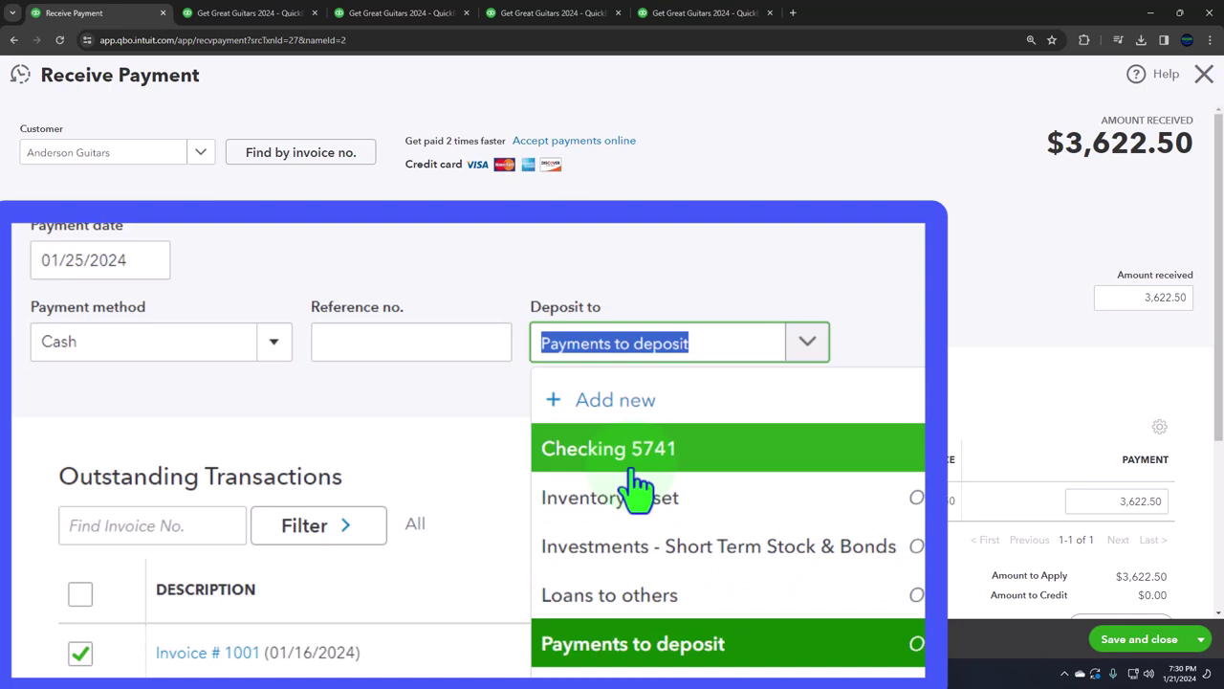
{"action": "left_click", "coordinate": [632, 663]}
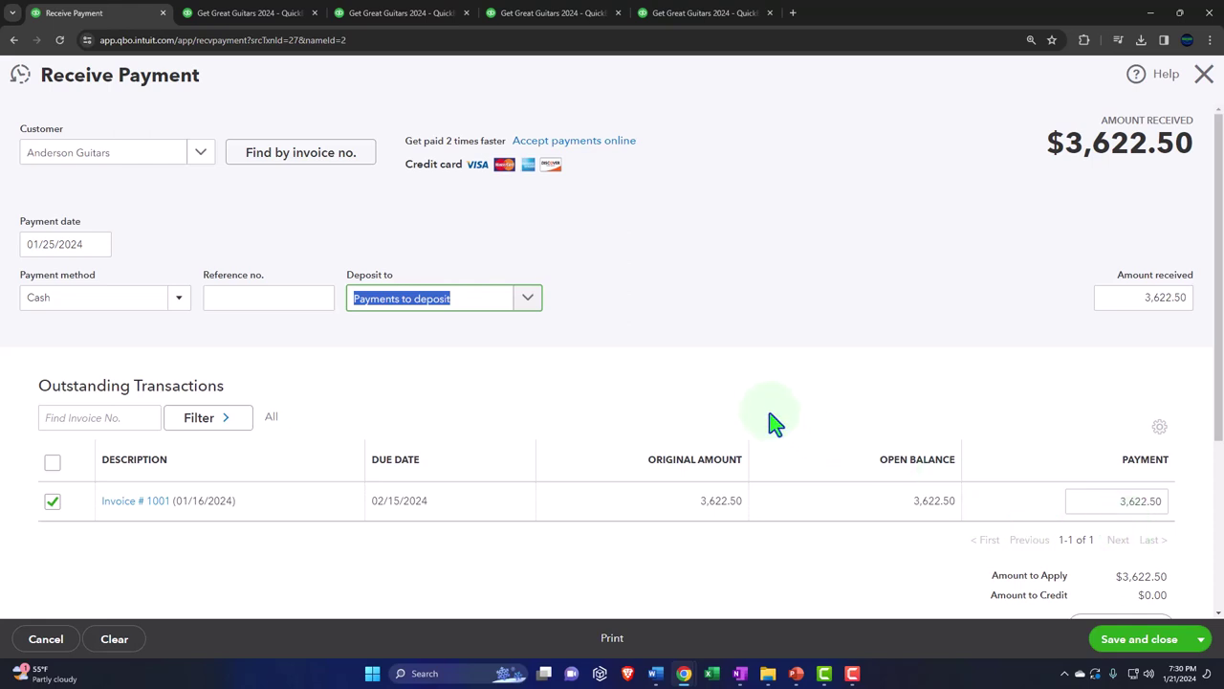
{"action": "scroll", "coordinate": [763, 419], "scroll_direction": "down", "scroll_amount": 2}
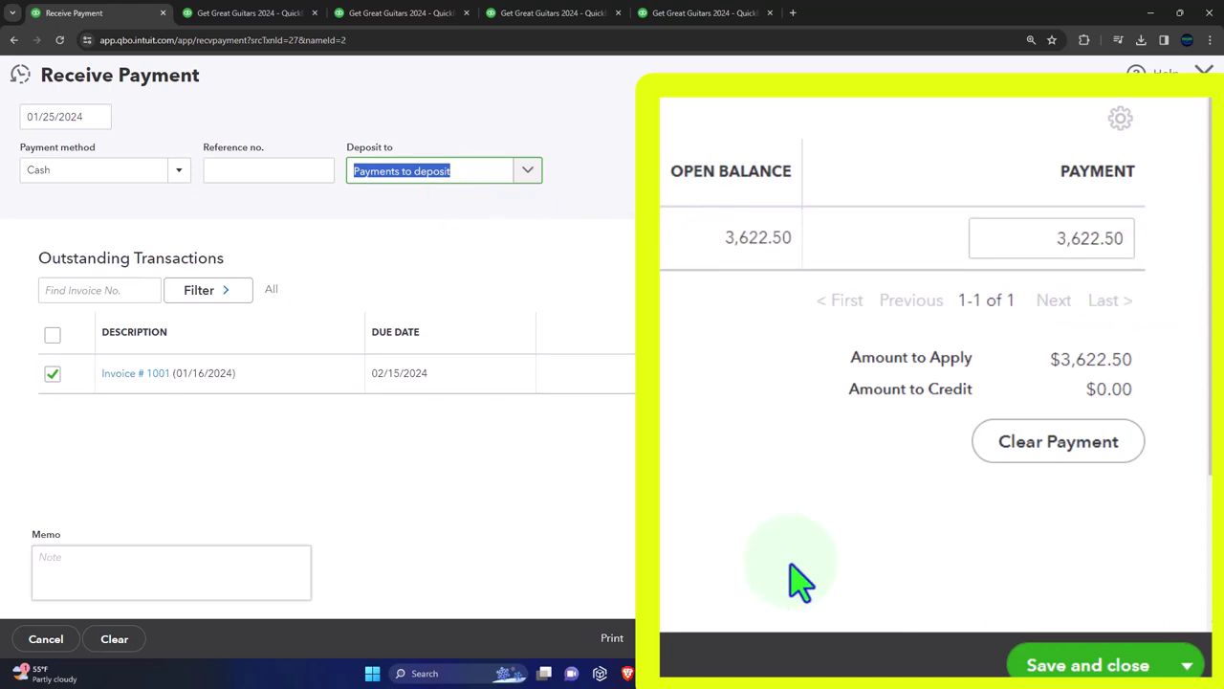
{"action": "left_click", "coordinate": [1109, 671]}
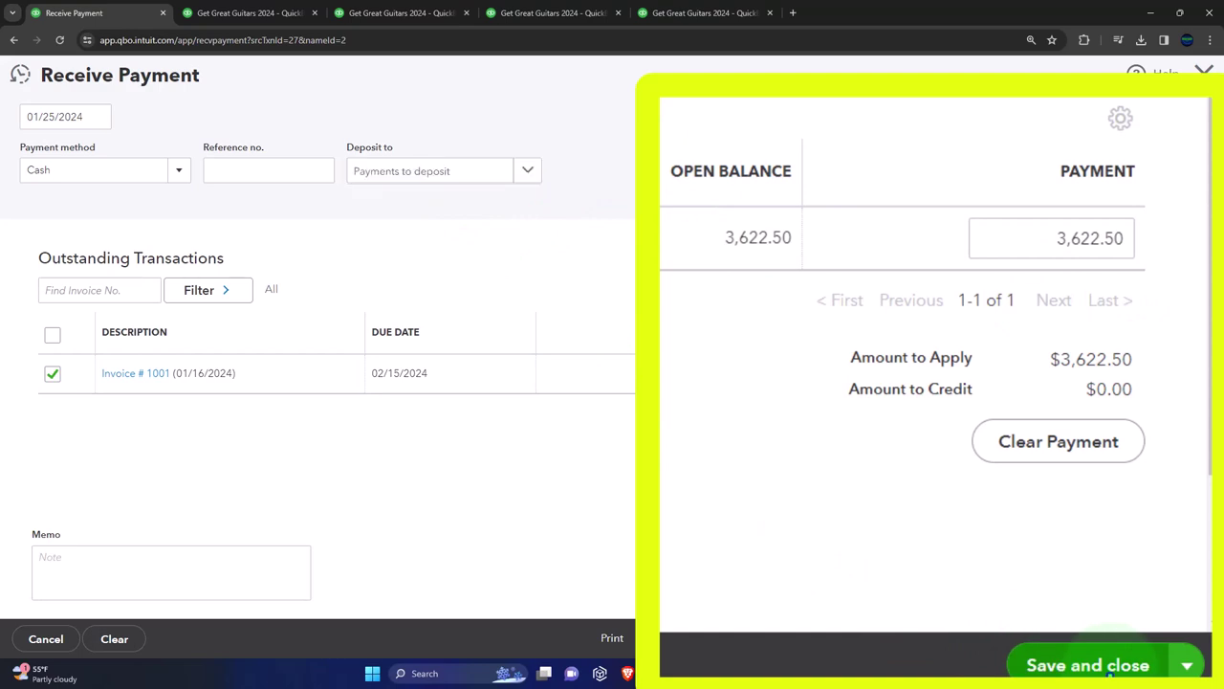
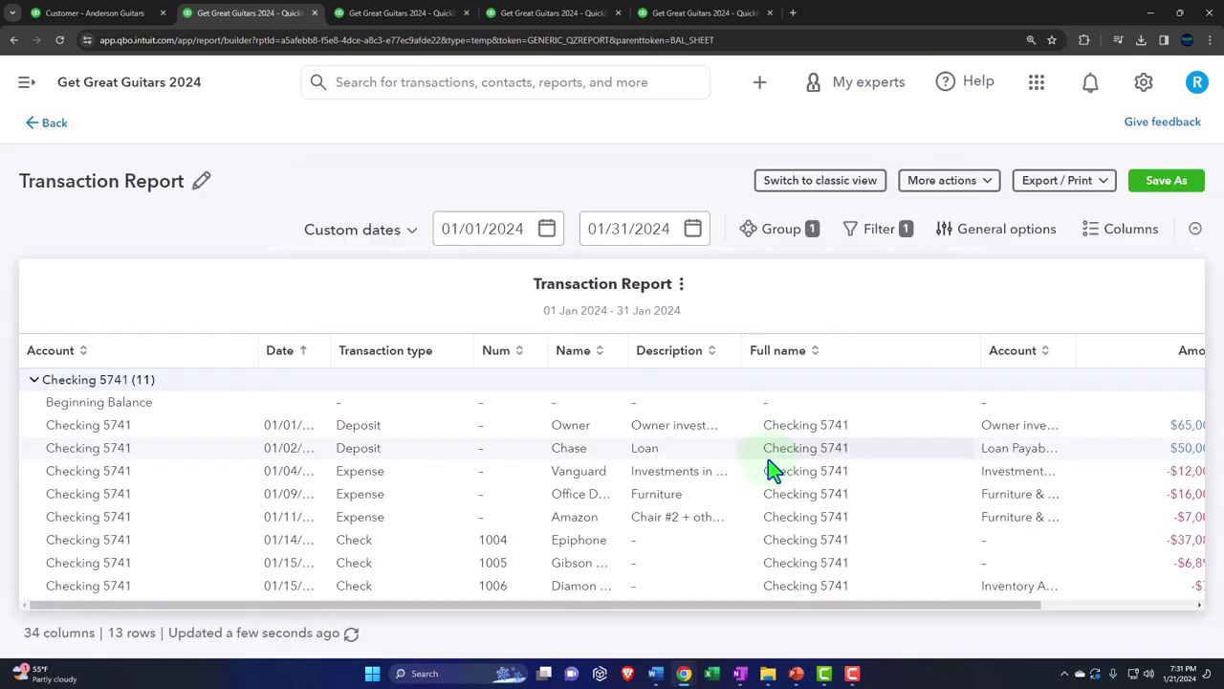
Step: Return to the January 2024 Balance Sheet and examine the transaction detail behind Payments to deposit
{"action": "key", "text": "ctrl+minus"}
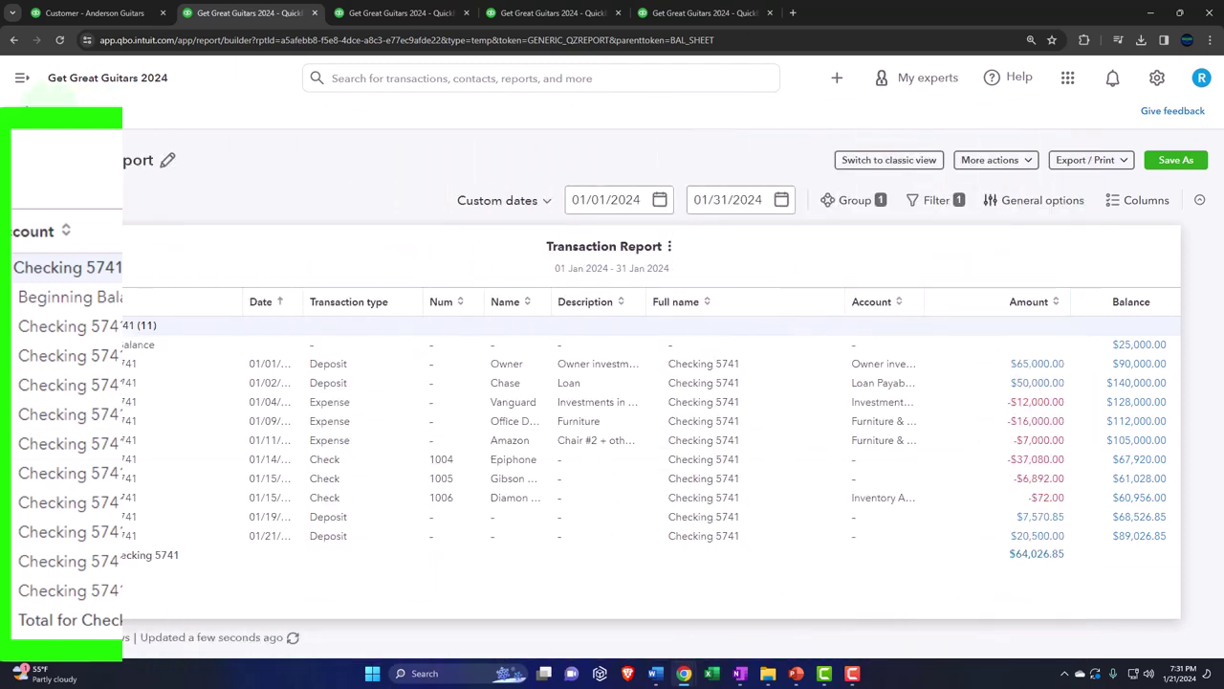
{"action": "left_click", "coordinate": [51, 125]}
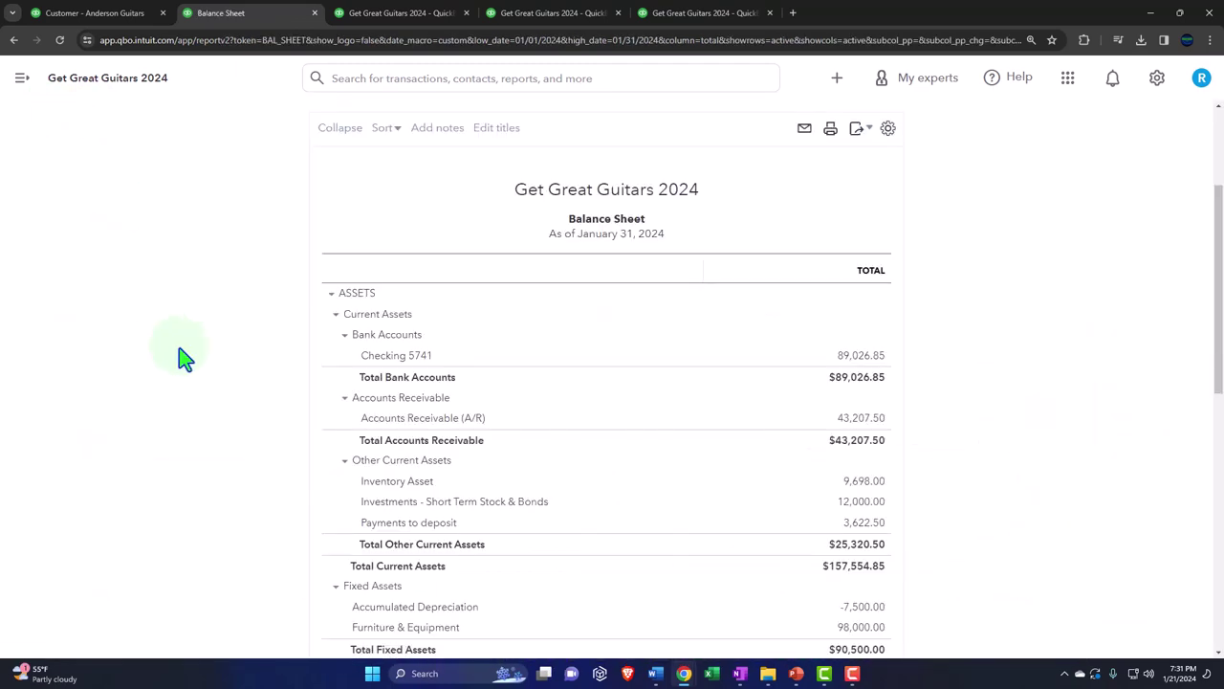
{"action": "key", "text": "ctrl+plus"}
{"action": "key", "text": "ctrl+plus"}
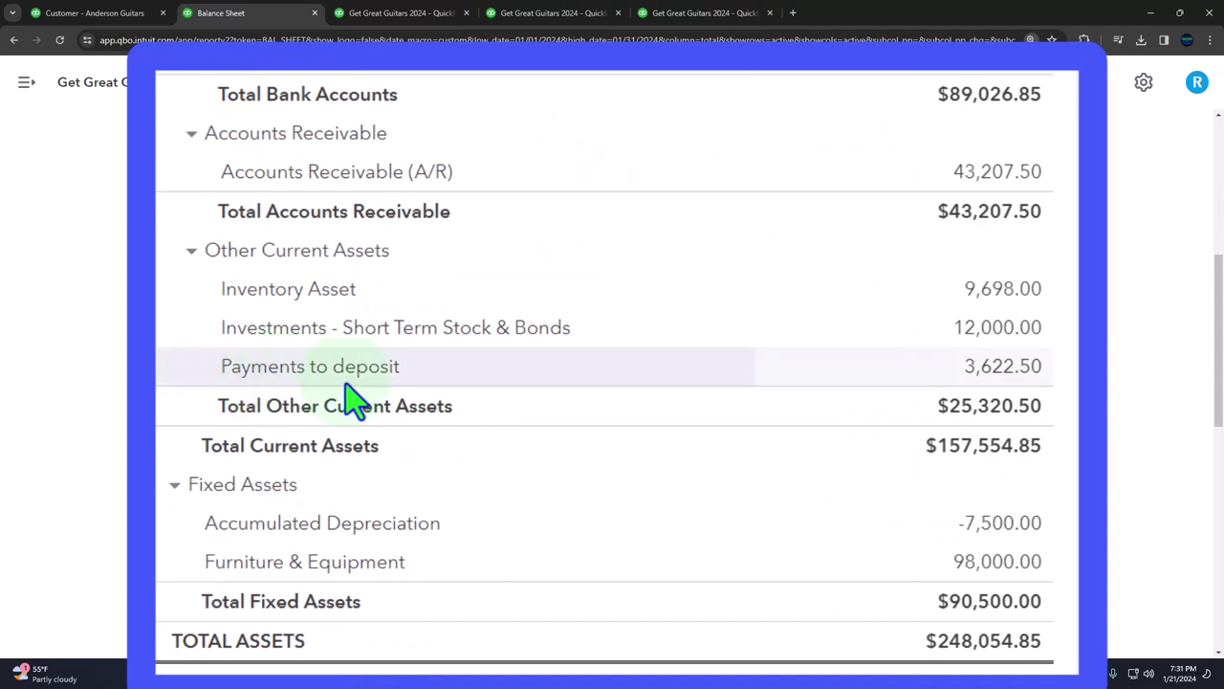
{"action": "left_click", "coordinate": [1009, 380]}
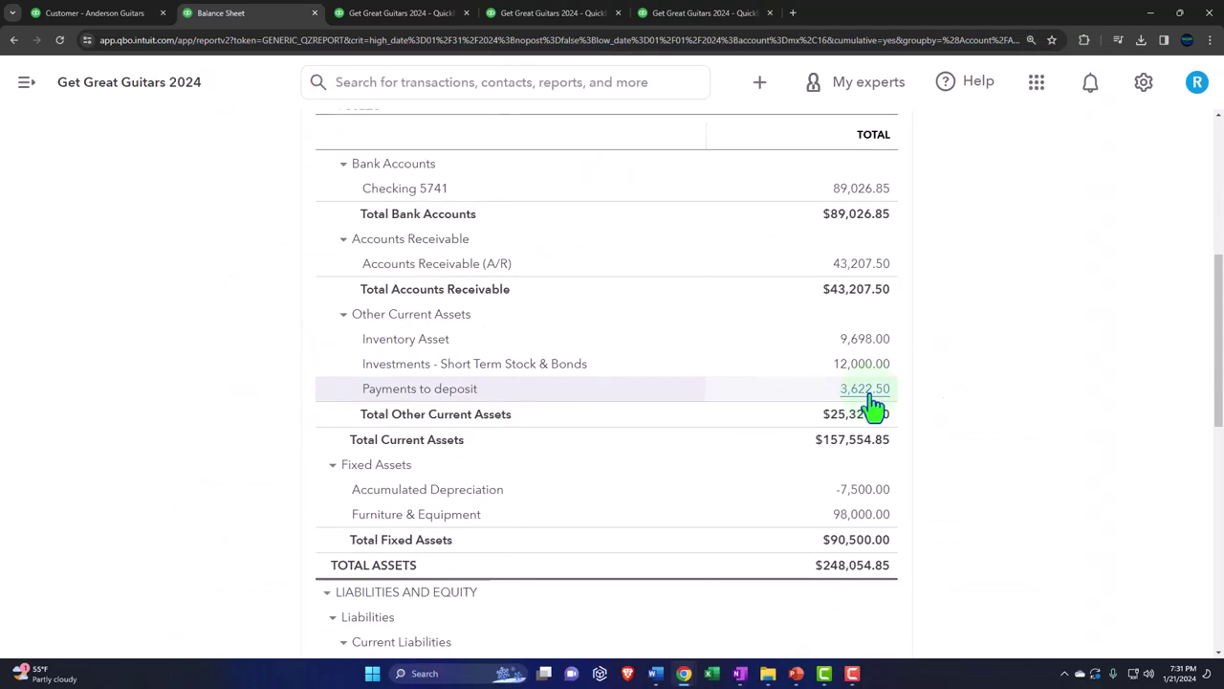
{"action": "left_click", "coordinate": [866, 389]}
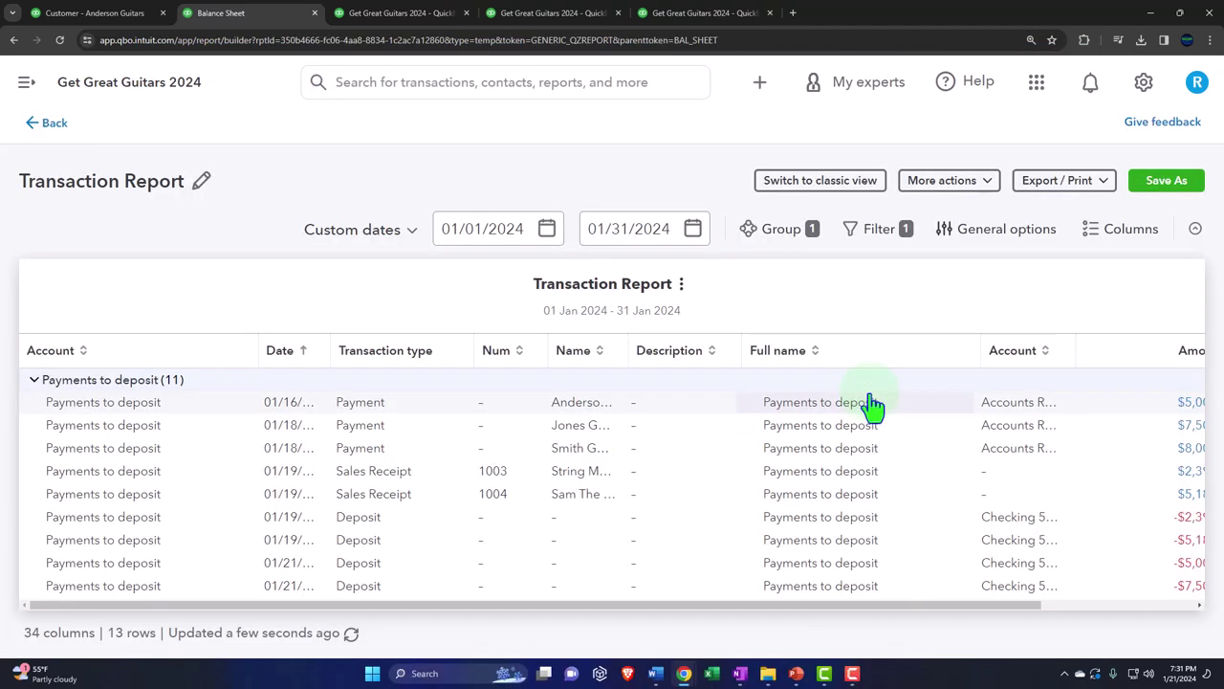
{"action": "key", "text": "ctrl+minus"}
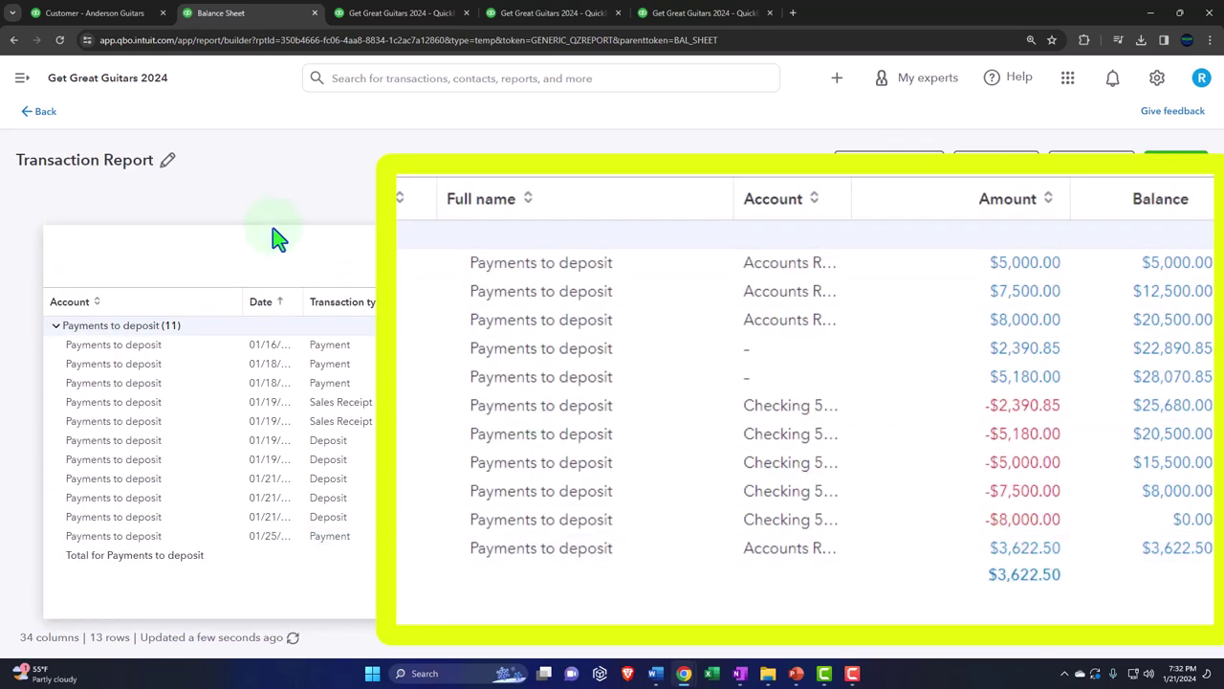
Step: Examine the Accounts Receivable (A/R) transaction detail from the Balance Sheet, then return to the report
{"action": "left_click", "coordinate": [38, 111]}
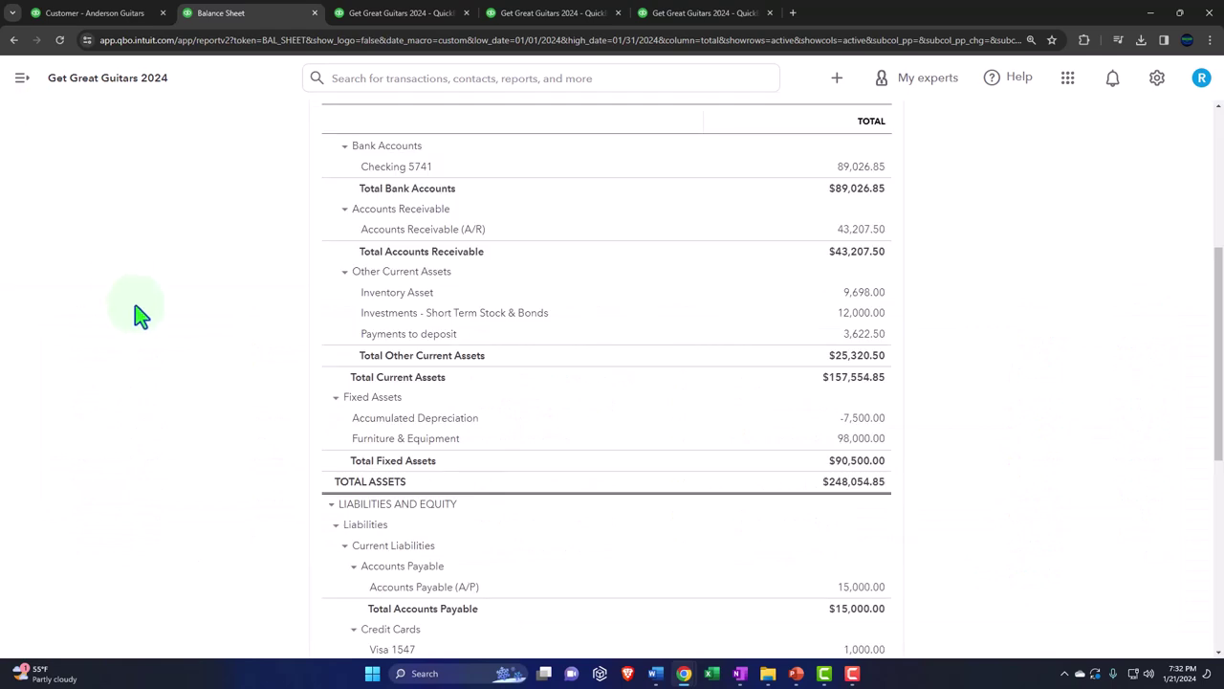
{"action": "scroll", "coordinate": [382, 330], "scroll_direction": "up", "scroll_amount": 1}
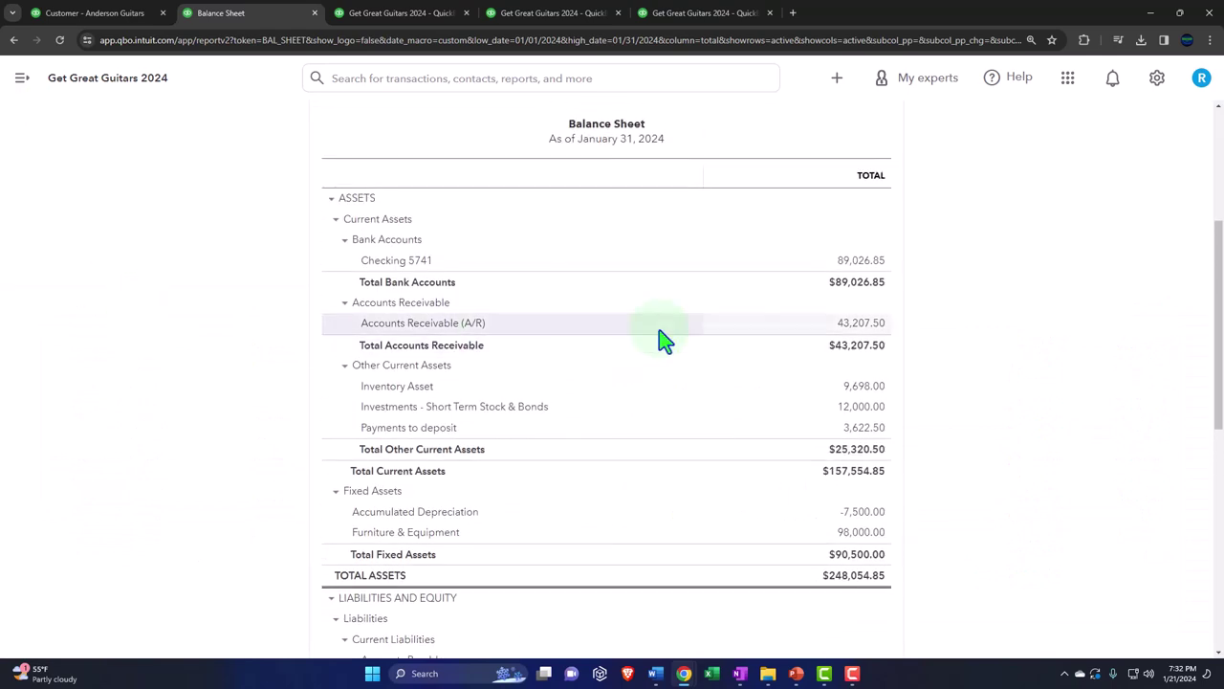
{"action": "left_click", "coordinate": [866, 330]}
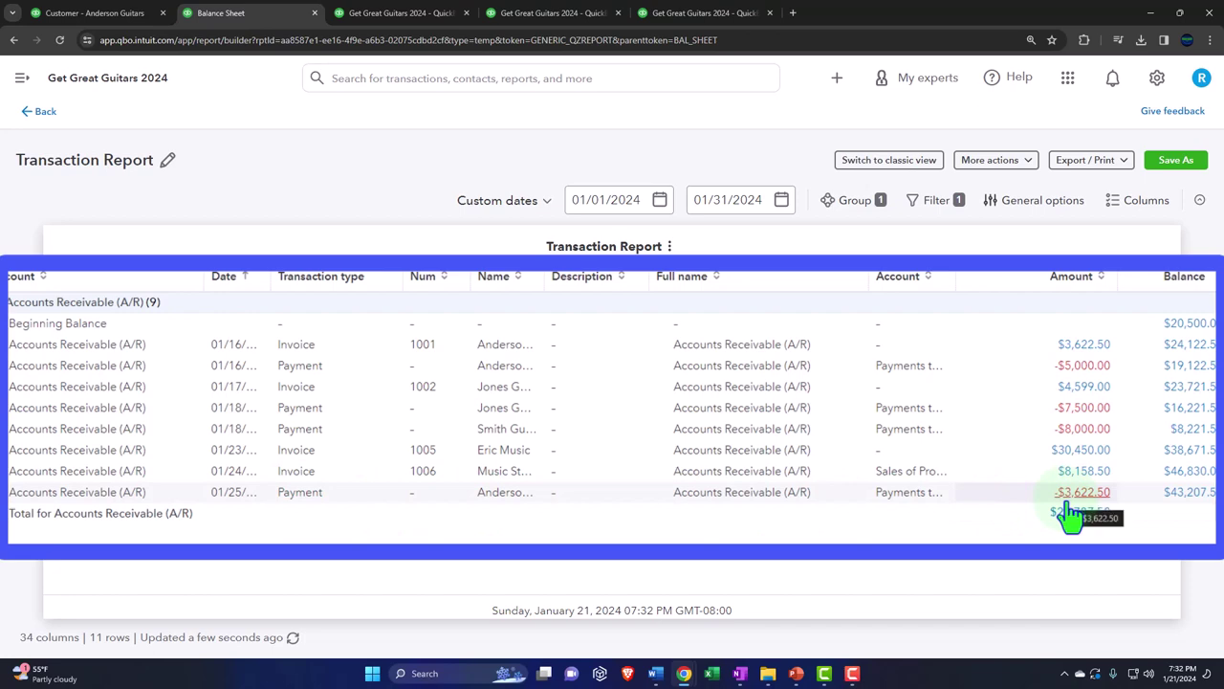
{"action": "left_click", "coordinate": [38, 111]}
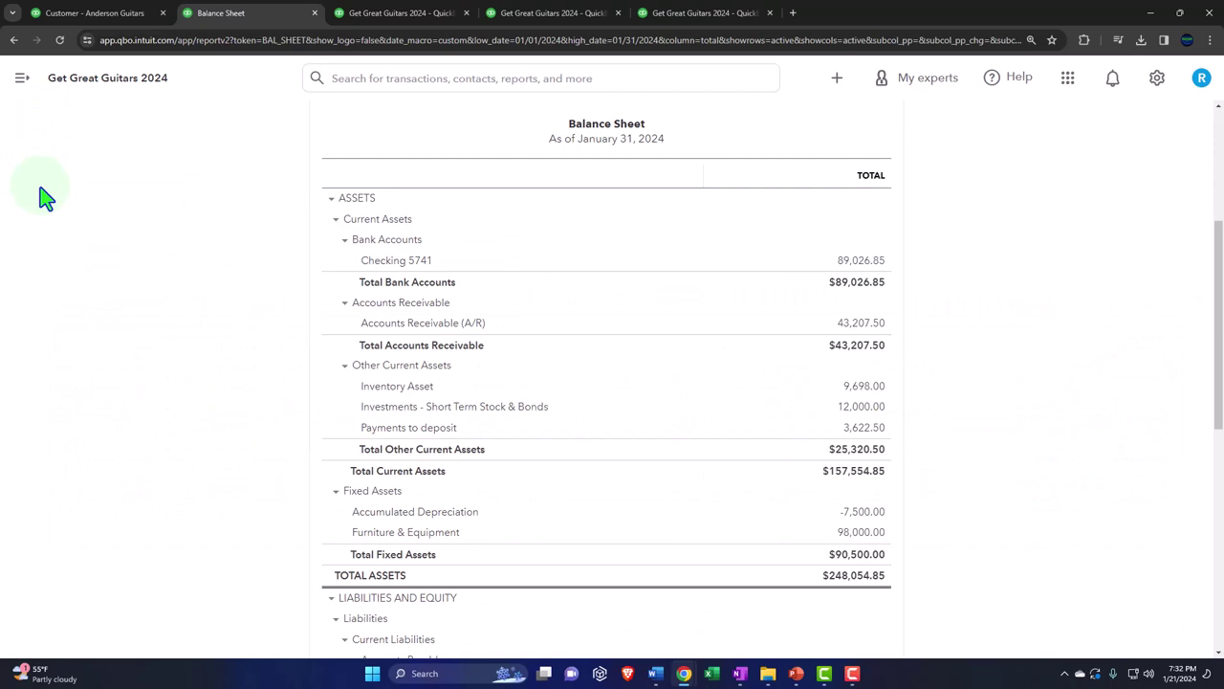
Step: Check the open balances in the Customer Balance Detail report against the Balance Sheet's accounts receivable
{"action": "left_click", "coordinate": [671, 16]}
{"action": "left_click", "coordinate": [245, 106]}
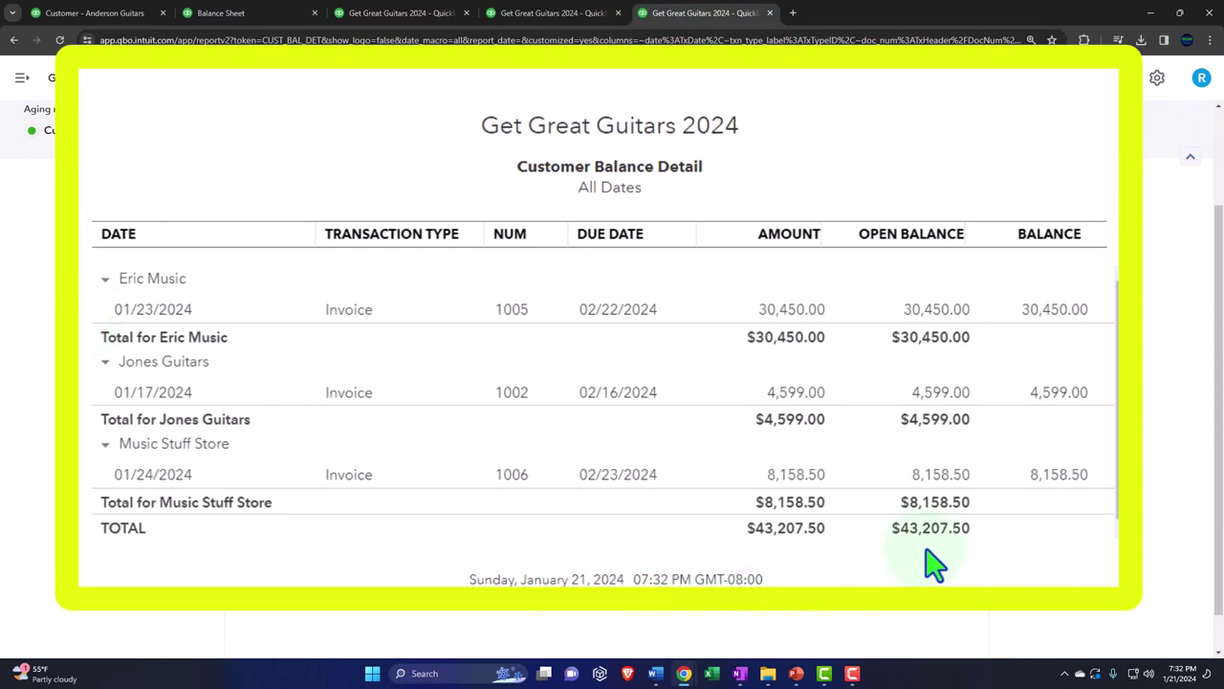
{"action": "left_click", "coordinate": [220, 12]}
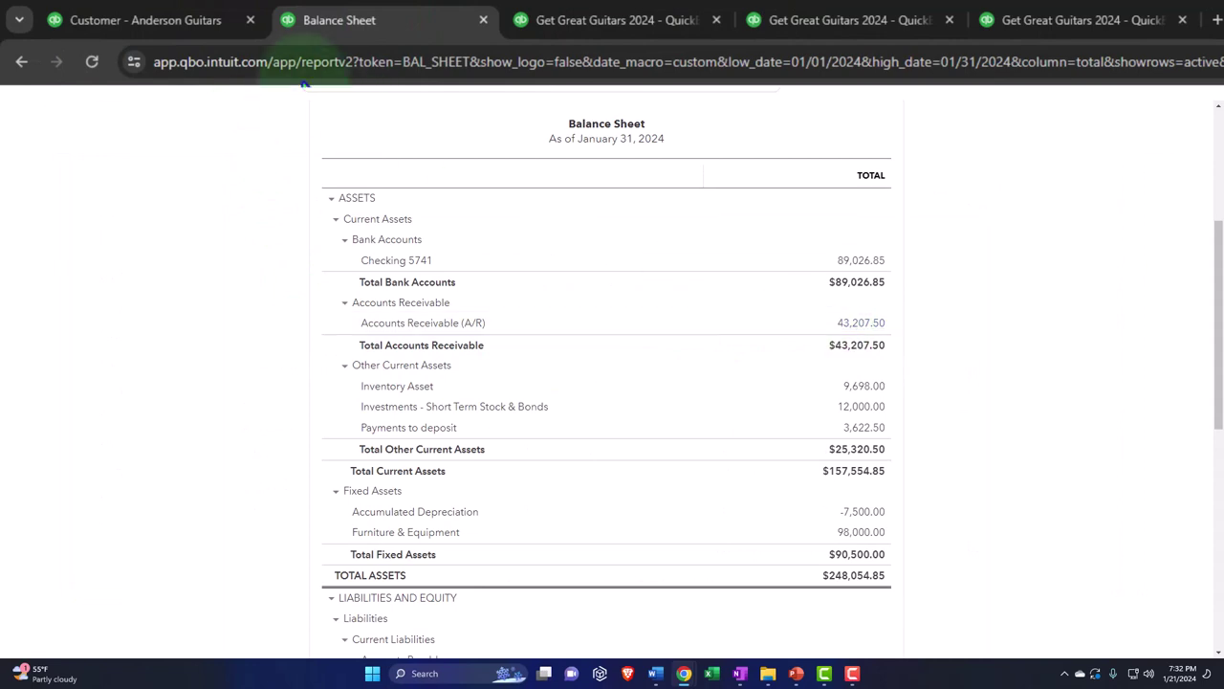
Step: Return to the sales records and review the open invoices in the list of all sales transactions
{"action": "left_click", "coordinate": [183, 20]}
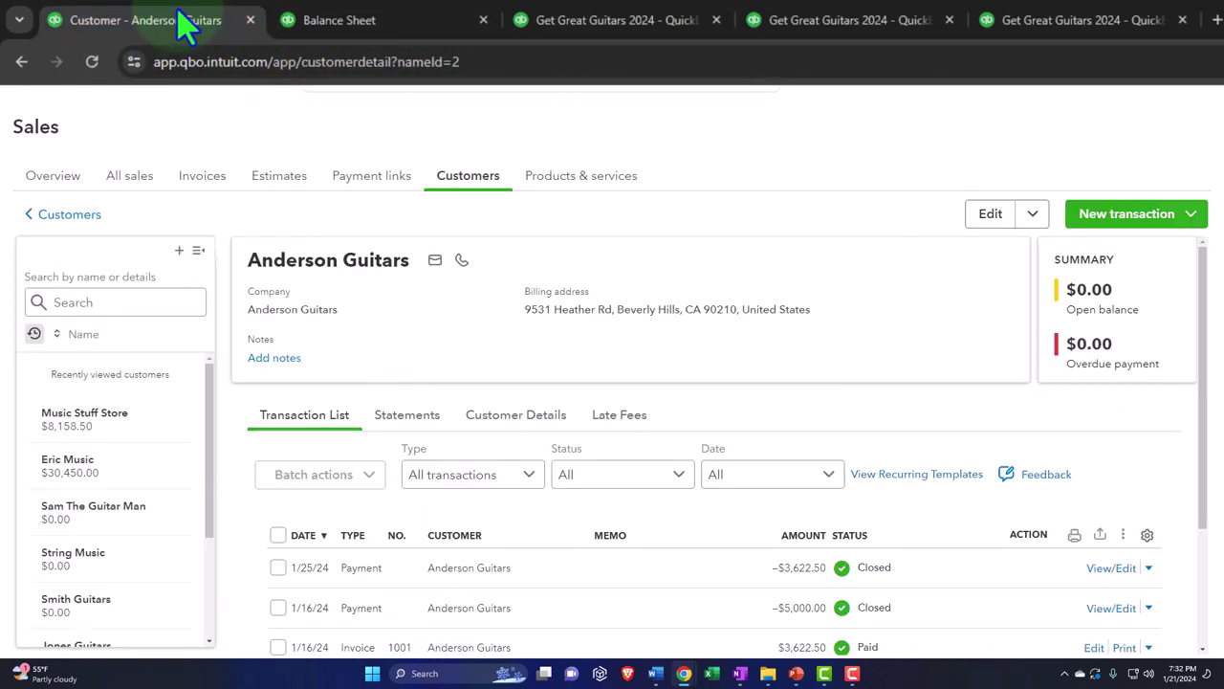
{"action": "left_click", "coordinate": [128, 182]}
{"action": "scroll", "coordinate": [179, 418], "scroll_direction": "down", "scroll_amount": 1}
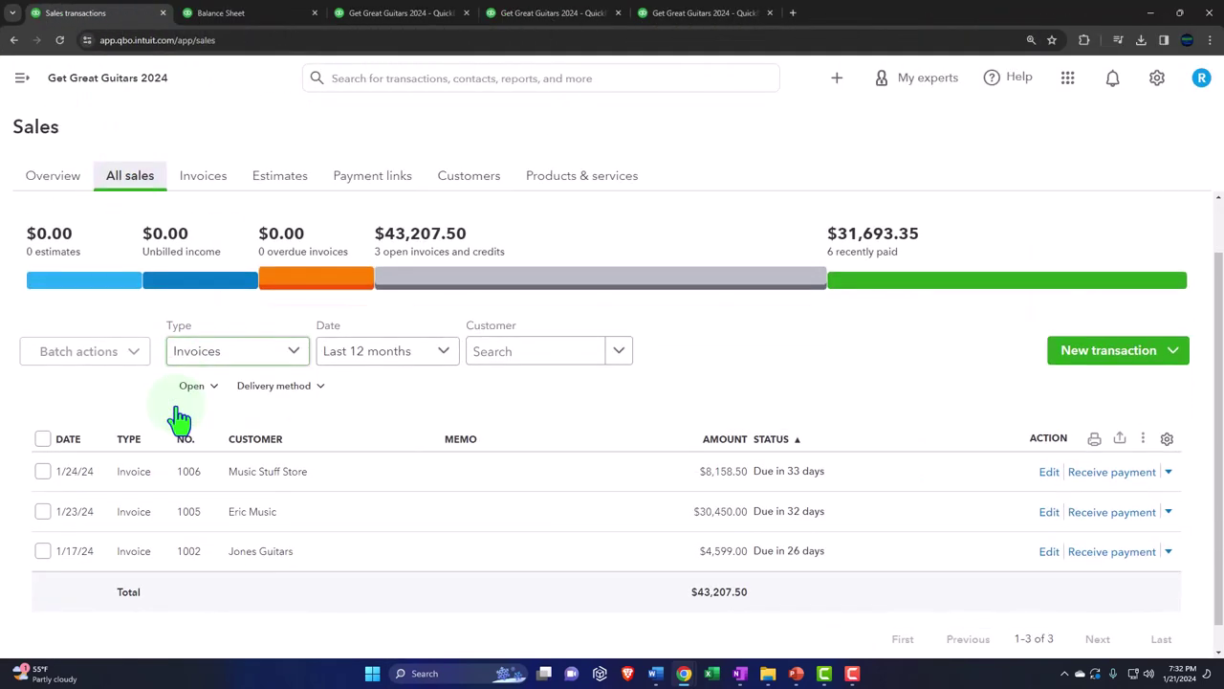
Step: Filter the invoices in the list of all sales transactions to the Paid status
{"action": "scroll", "coordinate": [179, 418], "scroll_direction": "down", "scroll_amount": 1}
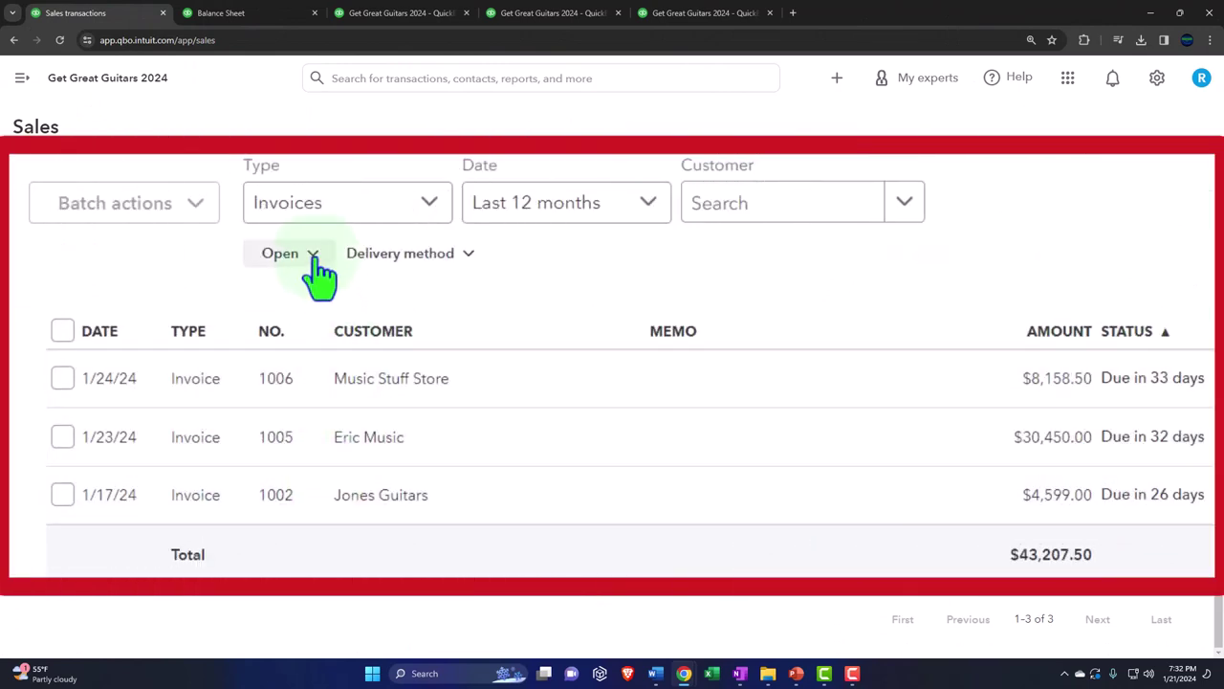
{"action": "left_click", "coordinate": [209, 358]}
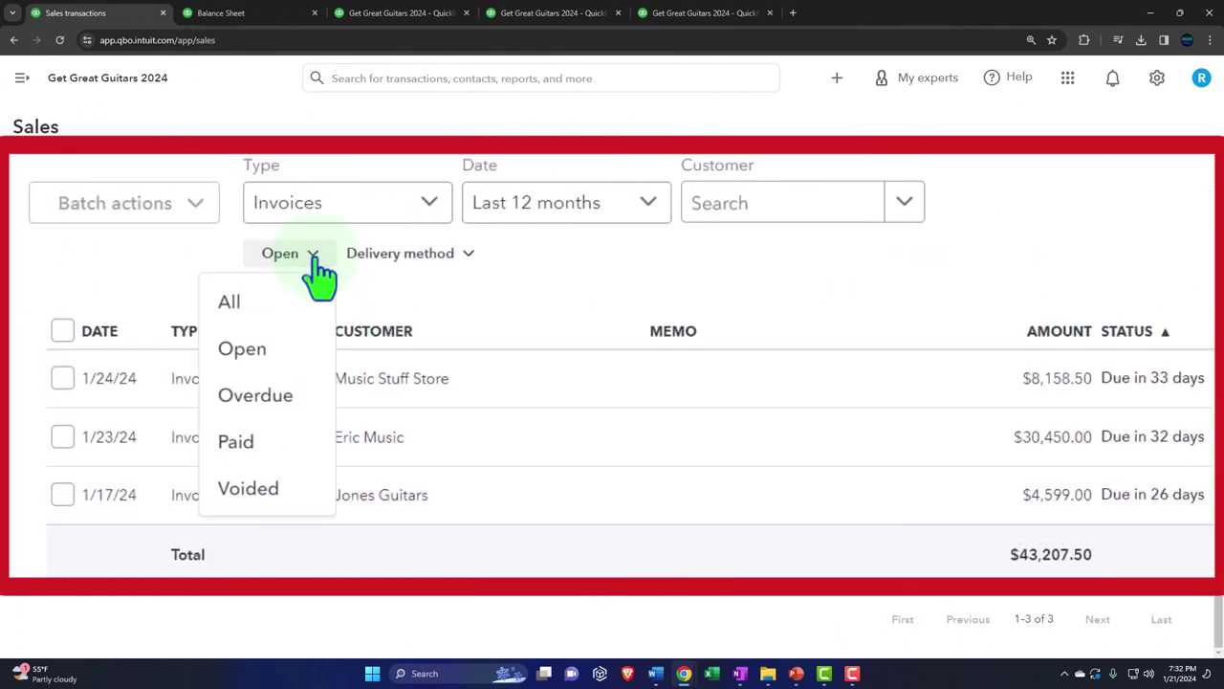
{"action": "left_click", "coordinate": [277, 442]}
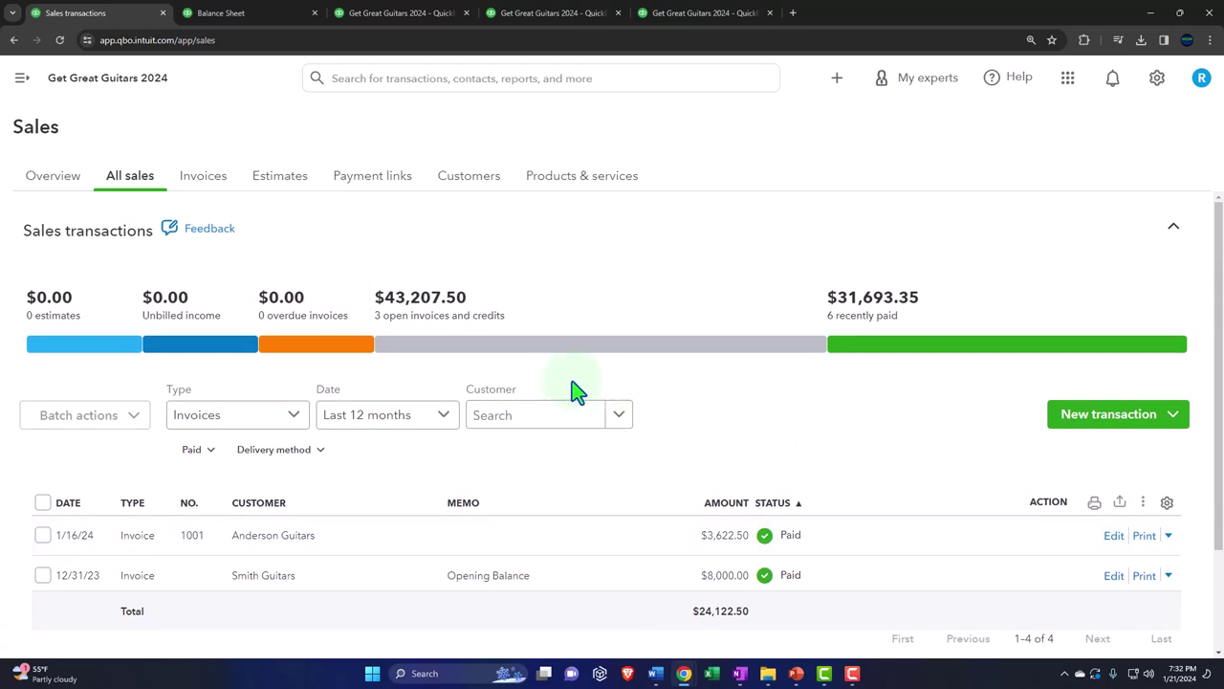
Step: Open the dedicated Invoices list and set its status filter to Paid to review the settled invoices
{"action": "left_click", "coordinate": [198, 175]}
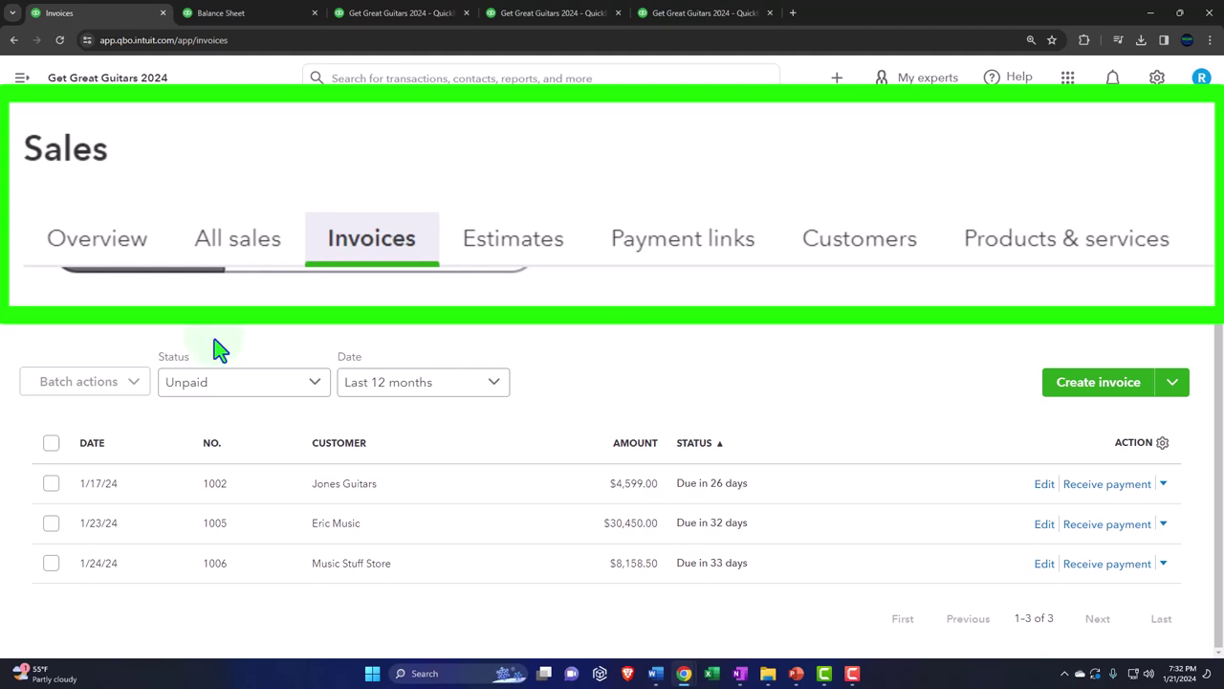
{"action": "left_click", "coordinate": [268, 396]}
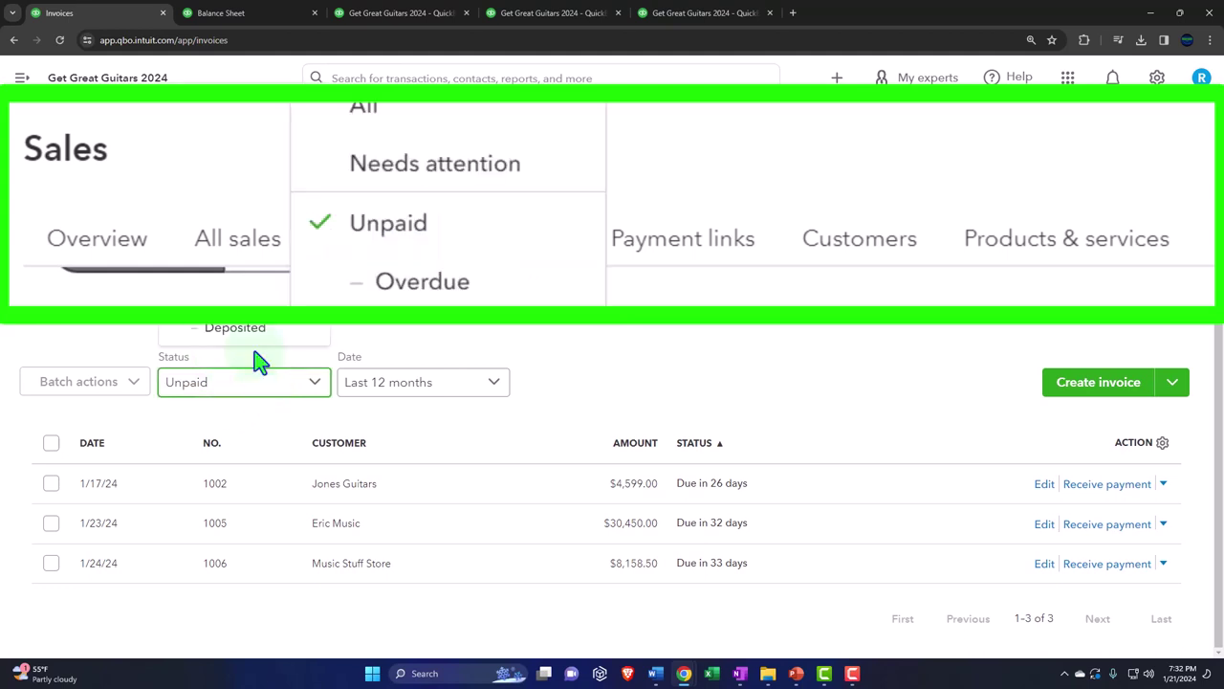
{"action": "left_click", "coordinate": [196, 268]}
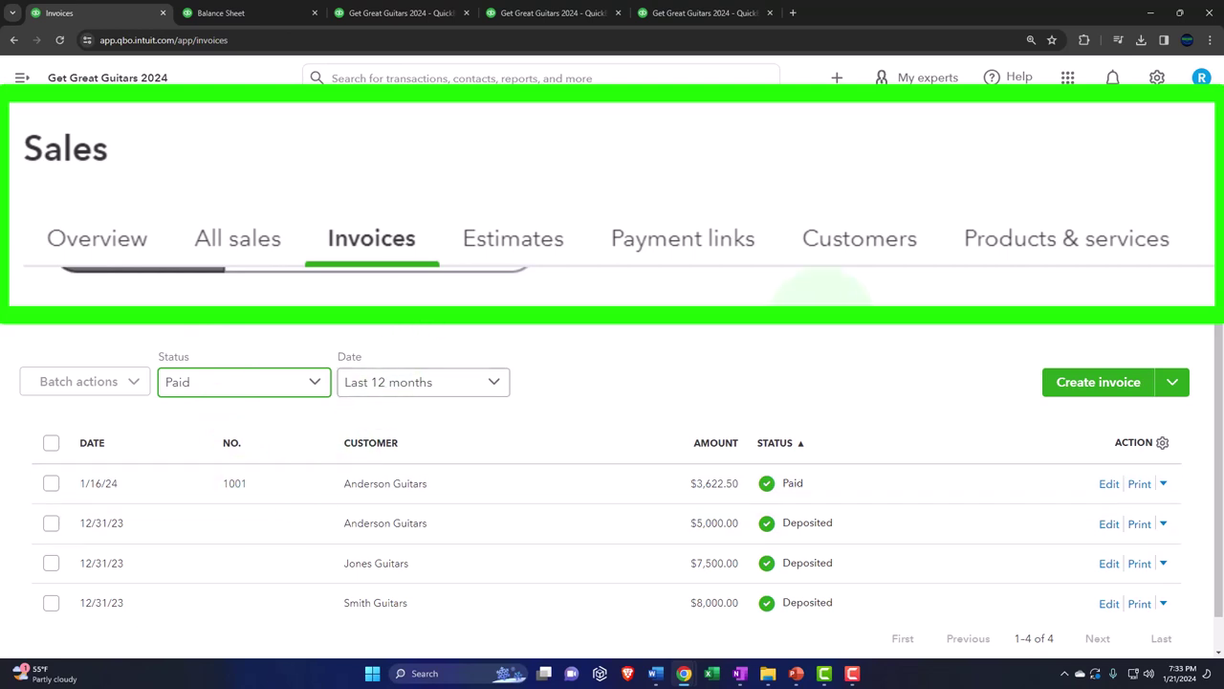
Step: Review the Customers list filtered by open invoices and credits, then by recently paid
{"action": "left_click", "coordinate": [450, 180]}
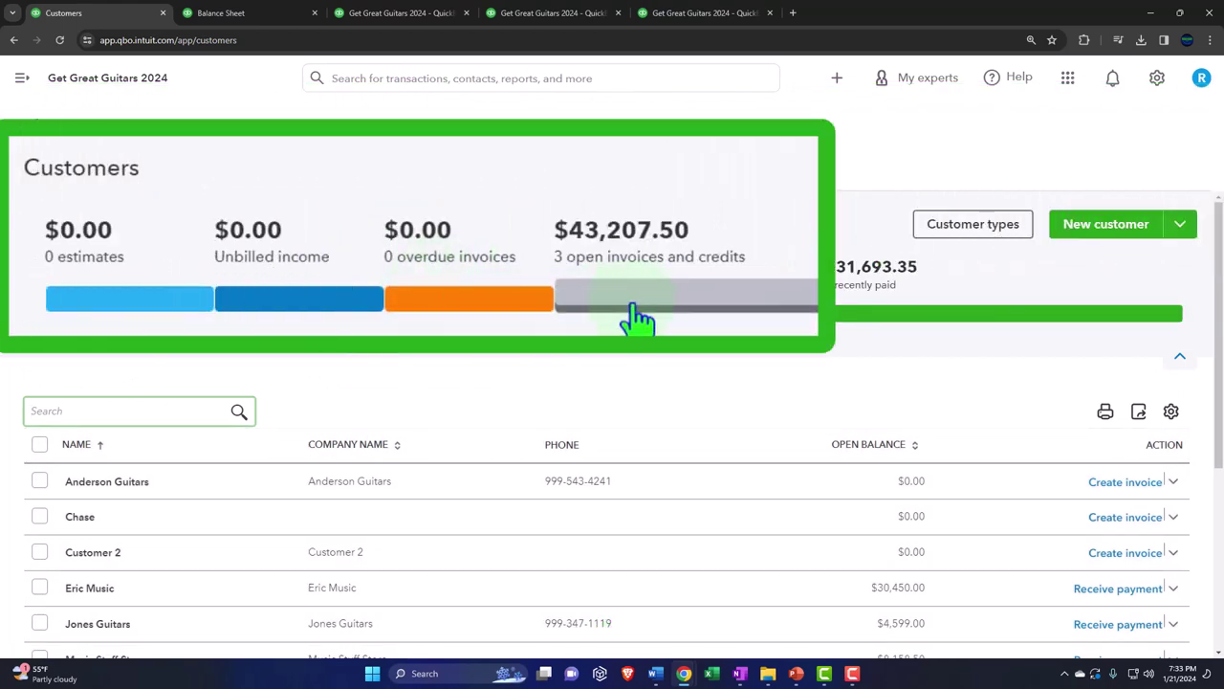
{"action": "left_click", "coordinate": [633, 308]}
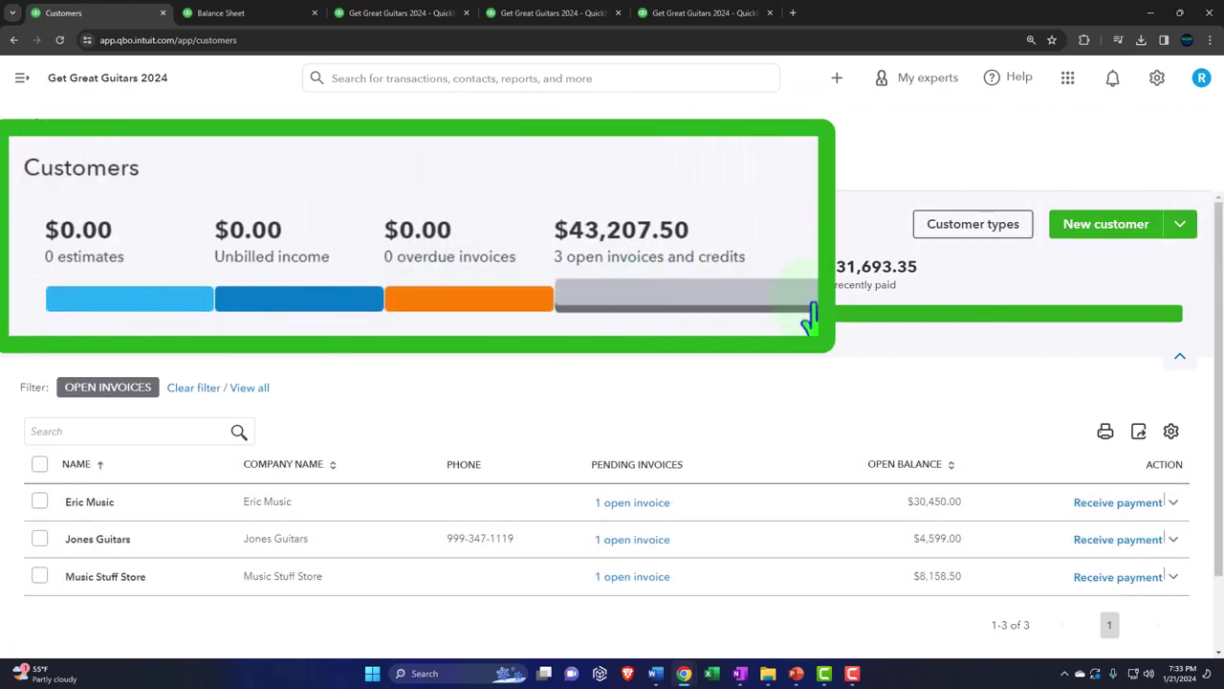
{"action": "left_click", "coordinate": [902, 323]}
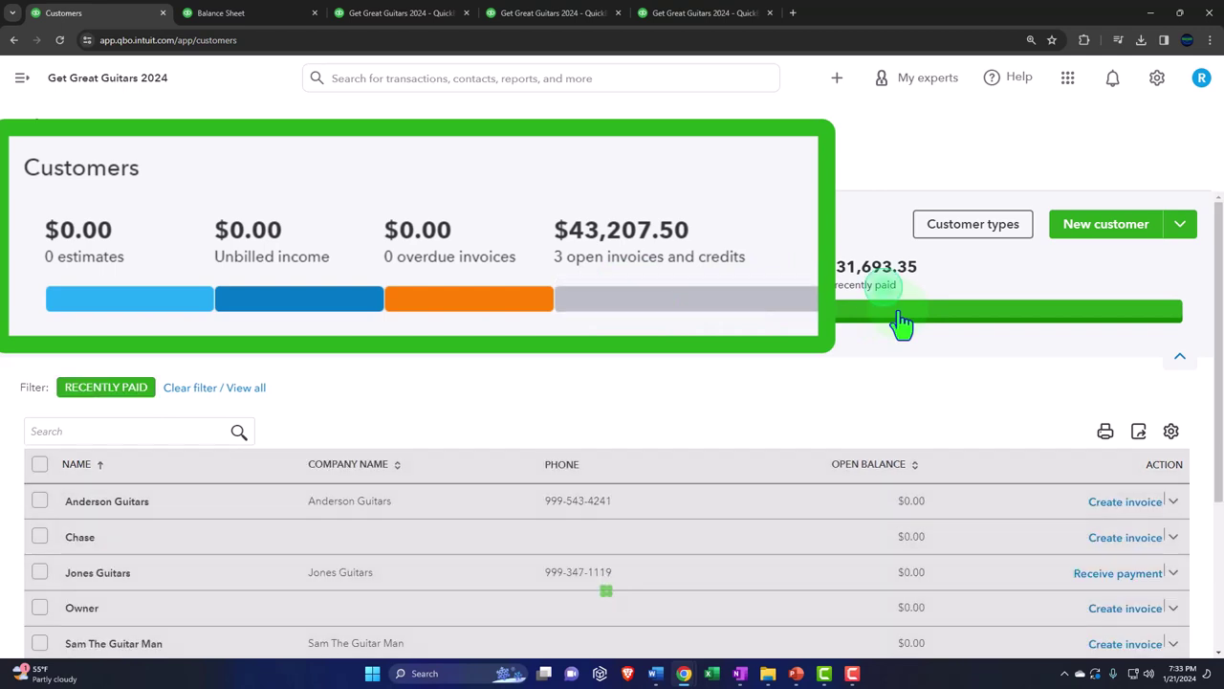
{"action": "scroll", "coordinate": [902, 323], "scroll_direction": "down", "scroll_amount": 1}
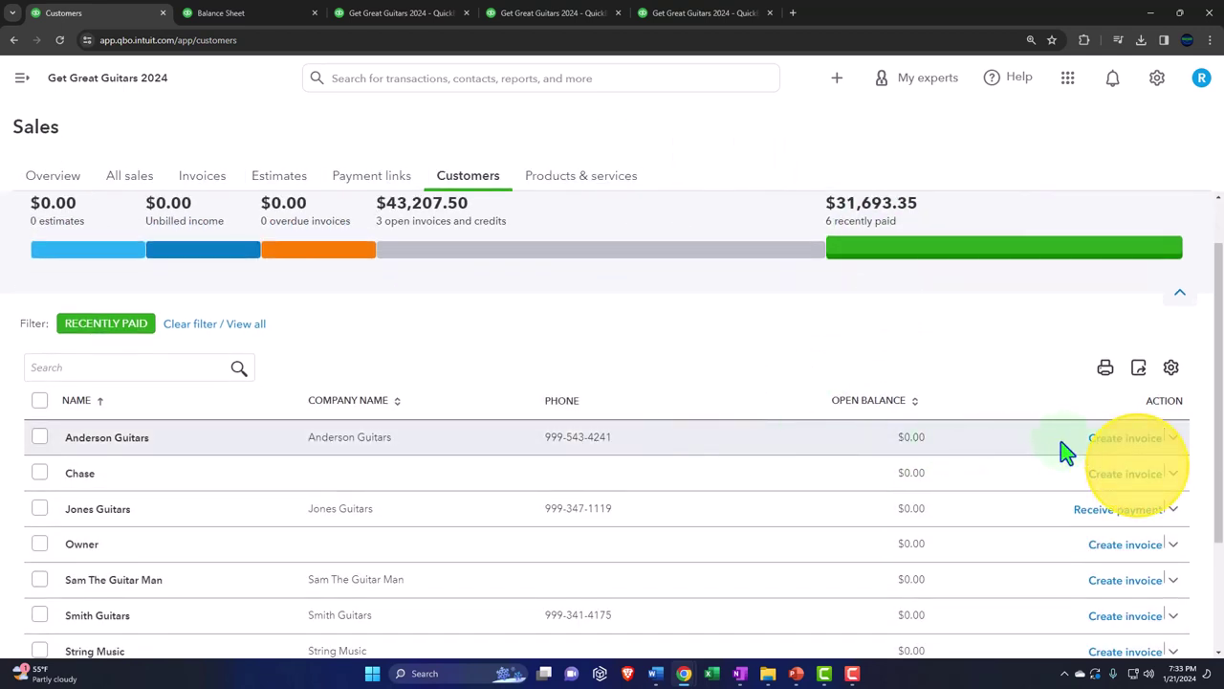
Step: Open Anderson Guitars and examine the 1/25/24 payment's summary and its full Receive Payment form, then close it
{"action": "left_click", "coordinate": [842, 445]}
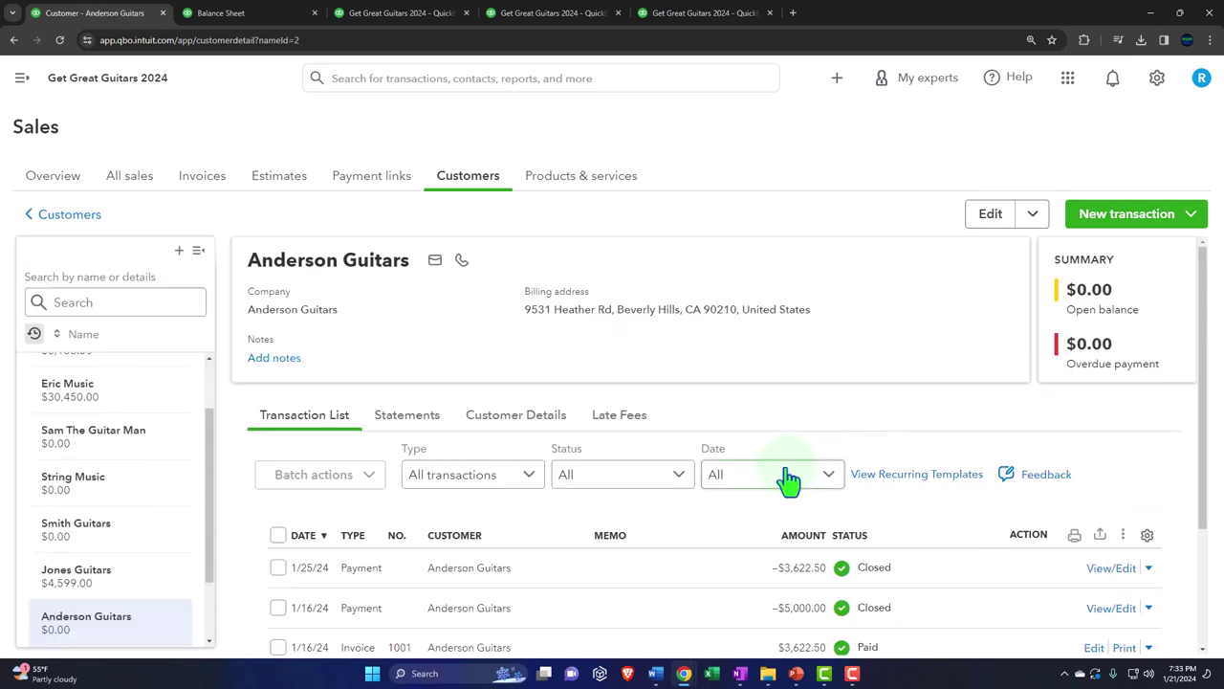
{"action": "scroll", "coordinate": [789, 481], "scroll_direction": "down", "scroll_amount": 2}
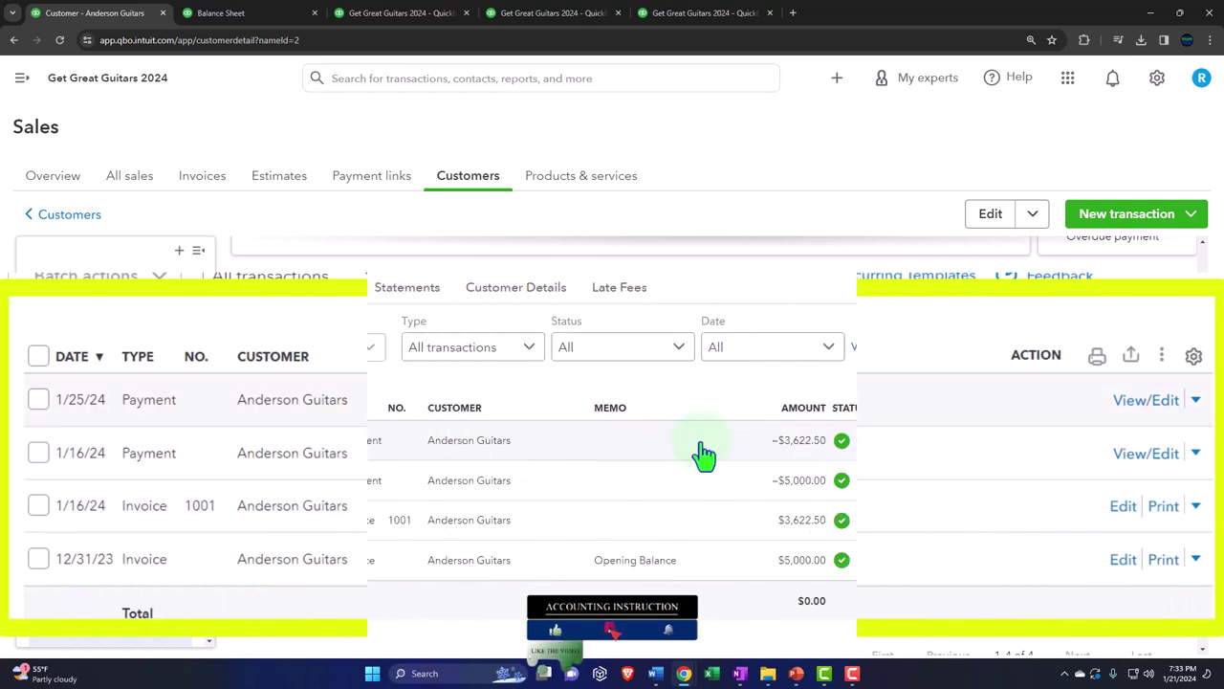
{"action": "left_click", "coordinate": [703, 442]}
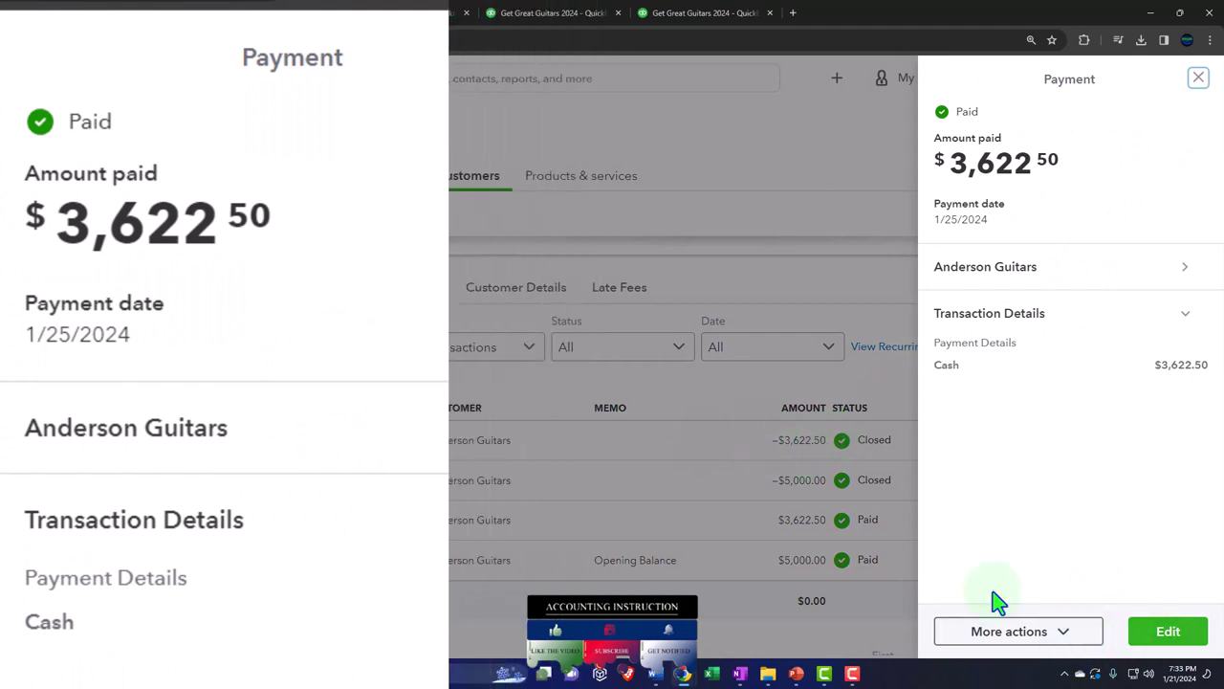
{"action": "left_click", "coordinate": [716, 410]}
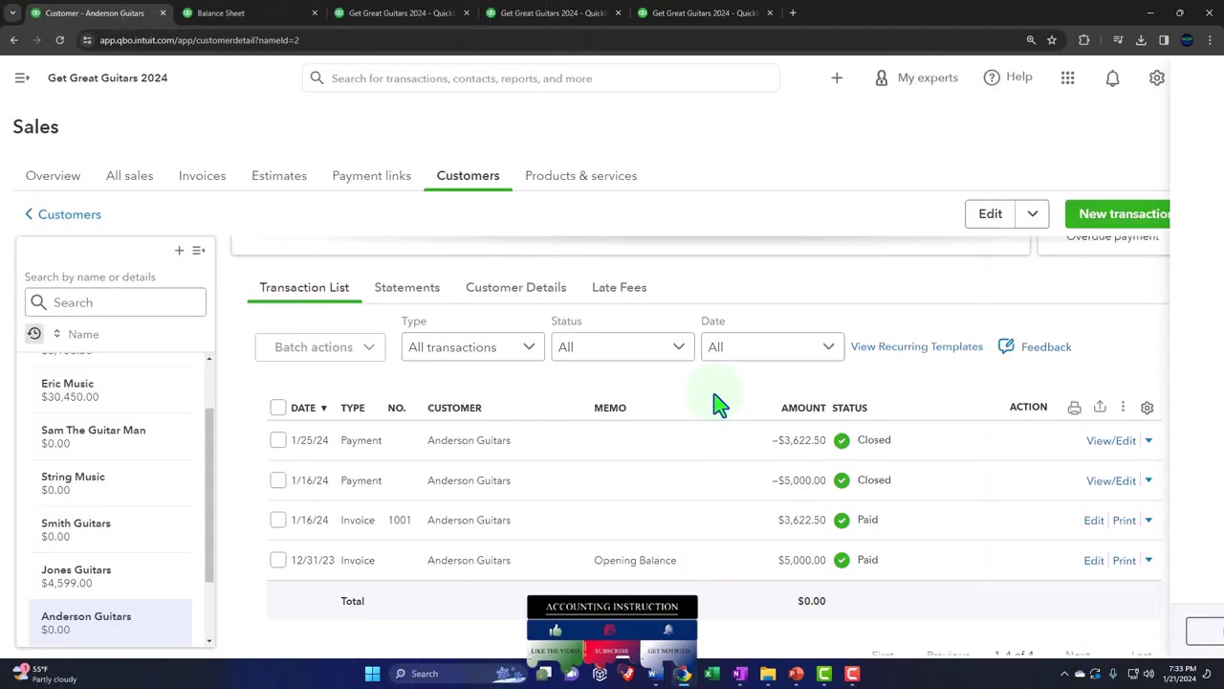
{"action": "left_click", "coordinate": [1127, 451]}
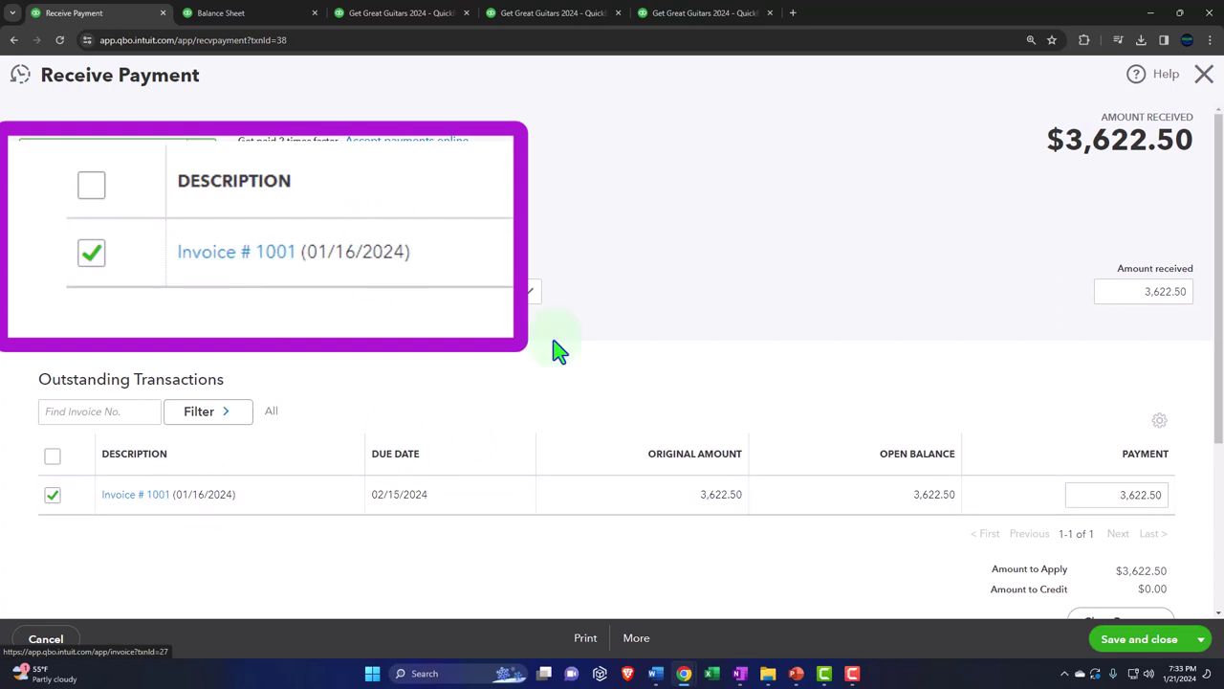
{"action": "left_click", "coordinate": [1203, 78]}
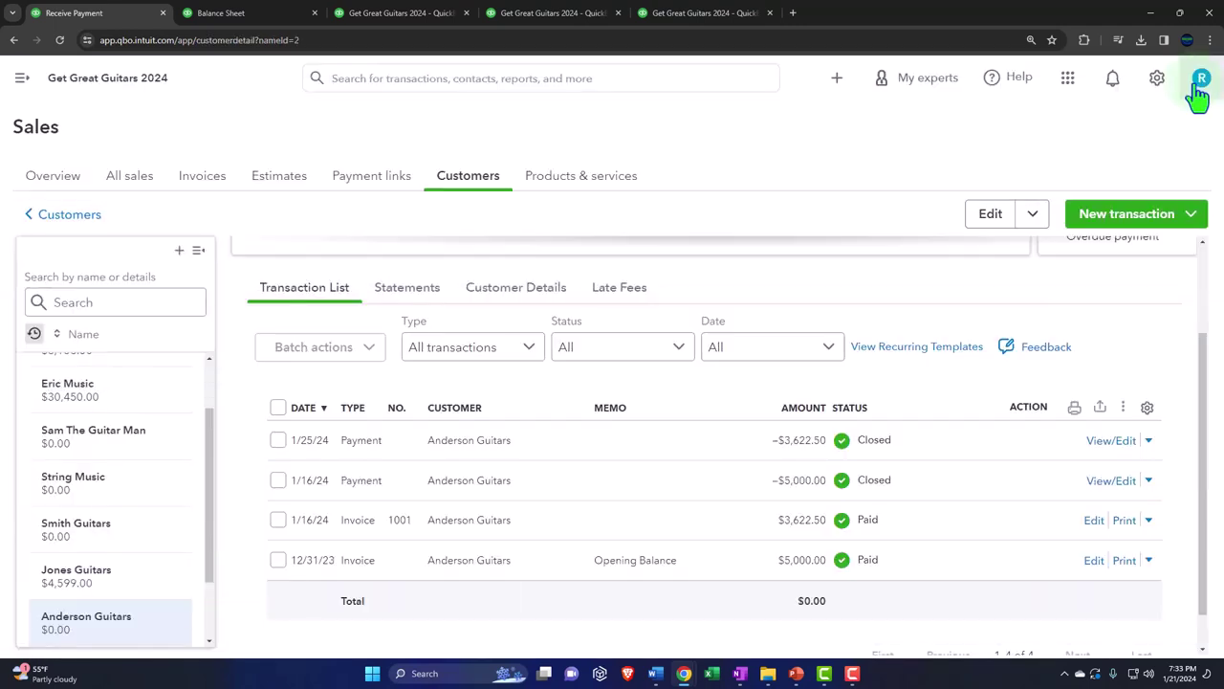
Step: Review the activity history of Anderson Guitars' invoice 1001 and close its summary
{"action": "left_click", "coordinate": [354, 524]}
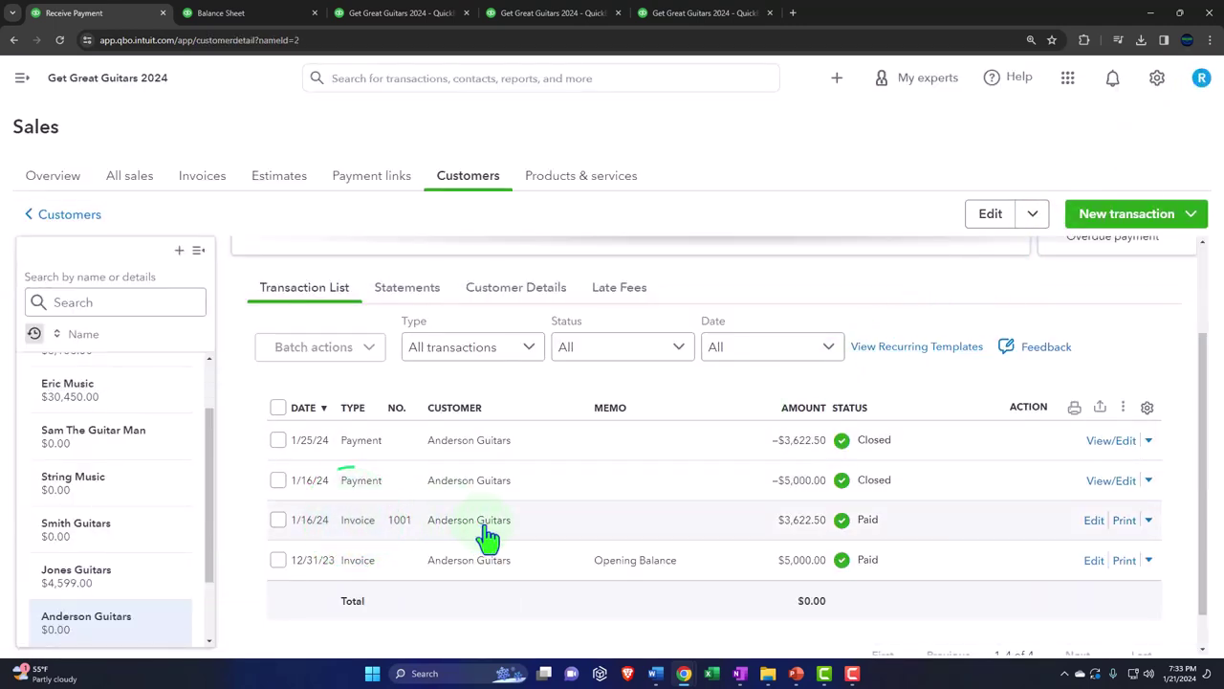
{"action": "left_click", "coordinate": [563, 536]}
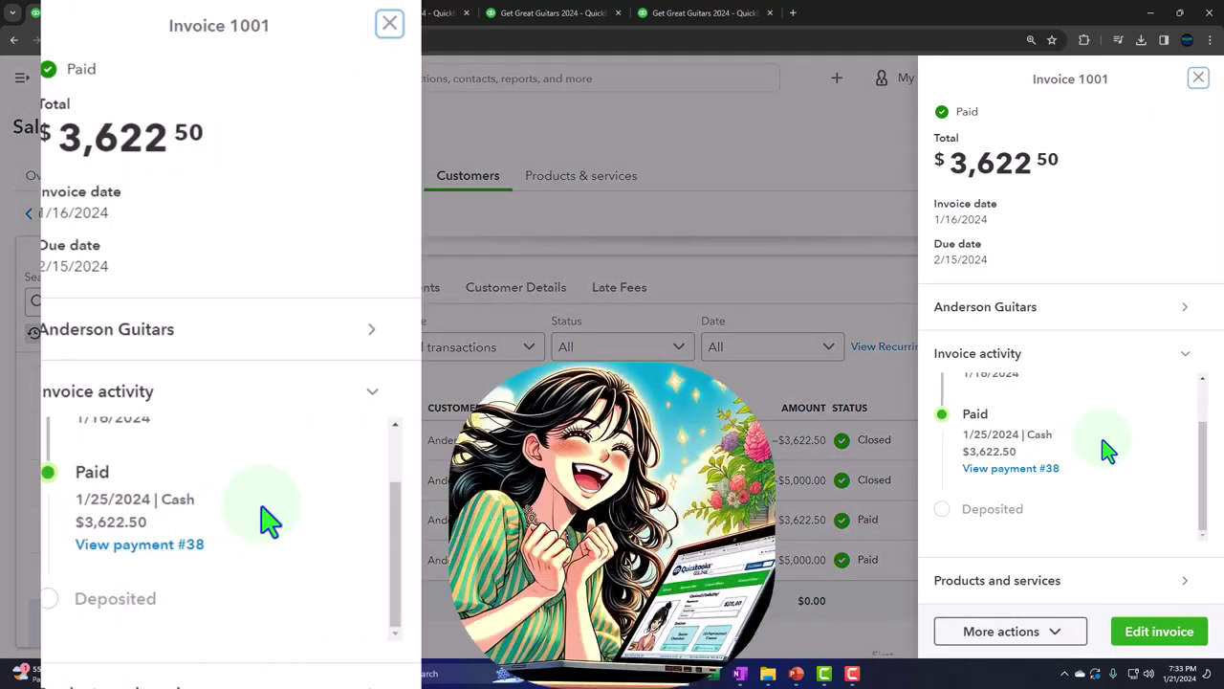
{"action": "scroll", "coordinate": [1119, 431], "scroll_direction": "up", "scroll_amount": 1}
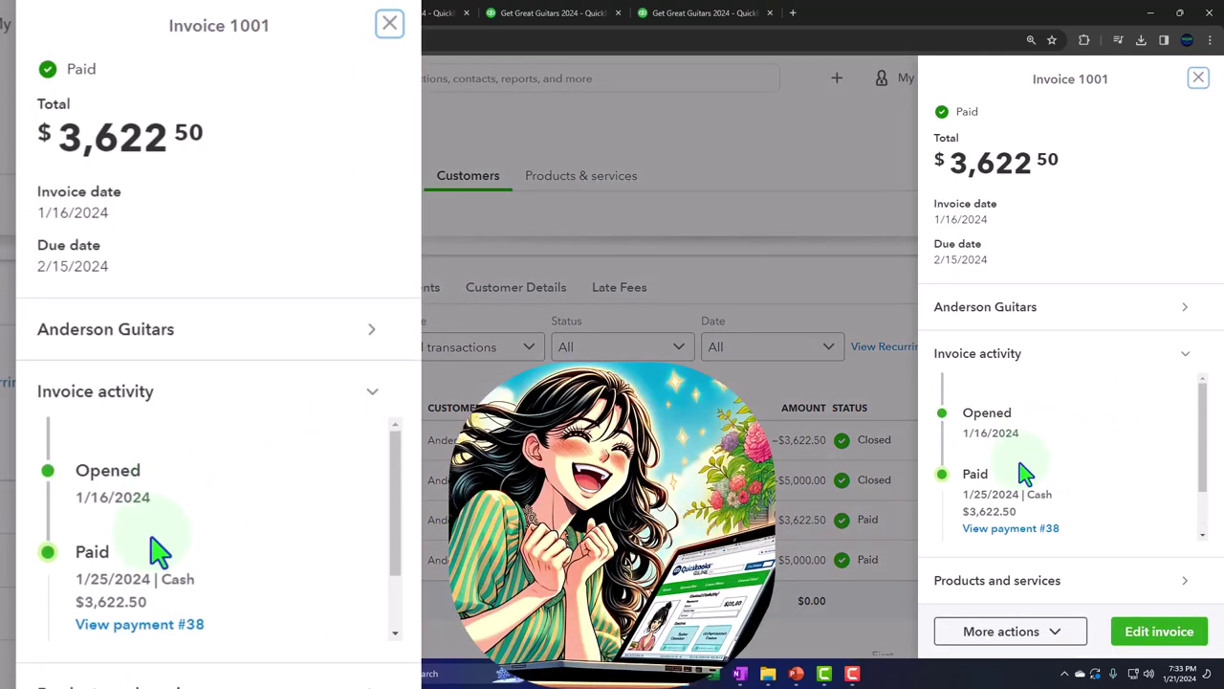
{"action": "scroll", "coordinate": [1024, 473], "scroll_direction": "down", "scroll_amount": 1}
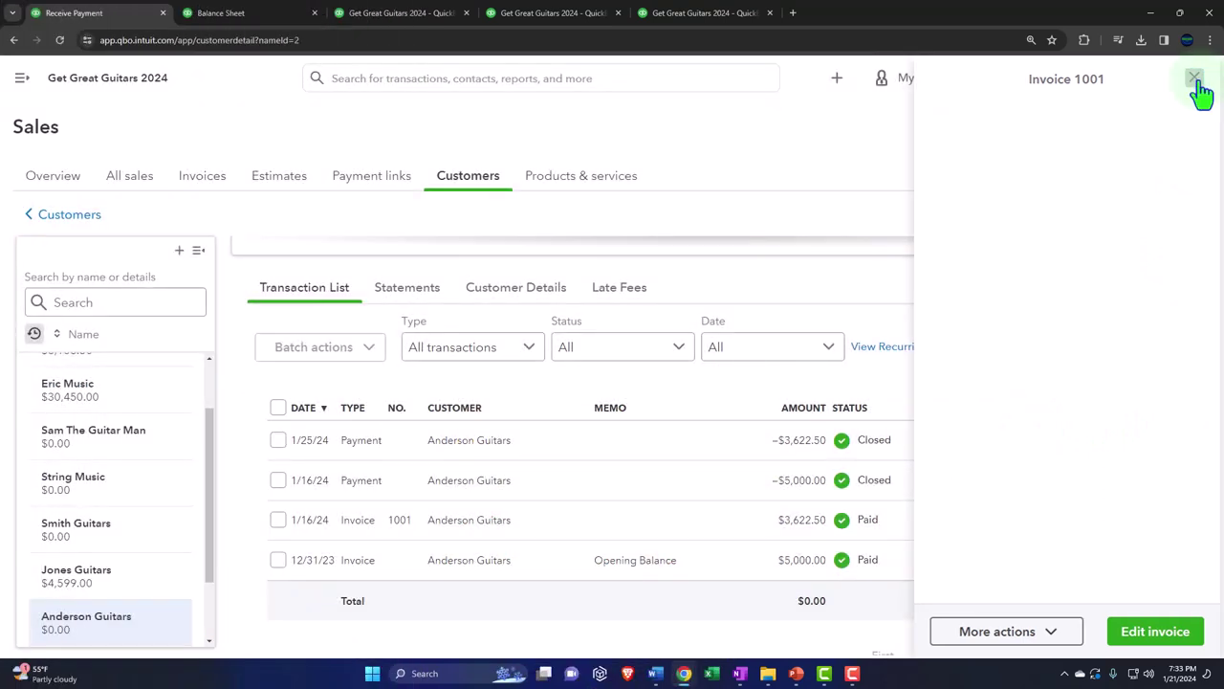
{"action": "left_click", "coordinate": [1197, 78]}
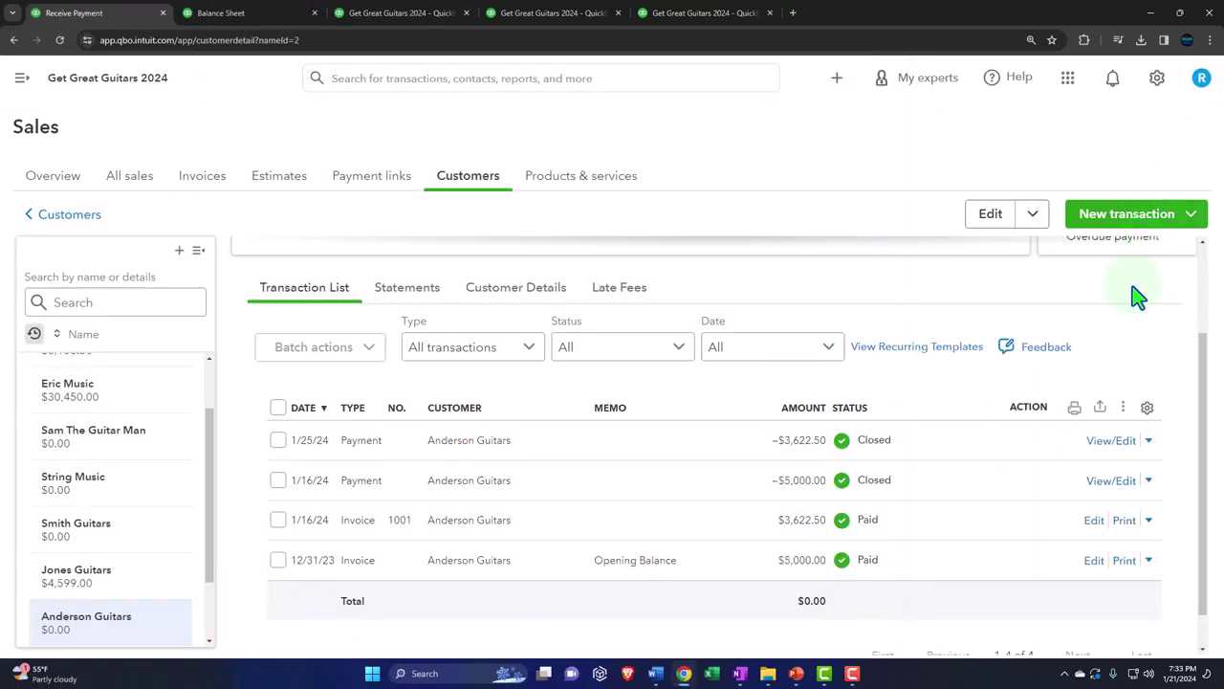
Step: Open the full form of invoice 1001, review its details, and return to Anderson Guitars' transaction list
{"action": "left_click", "coordinate": [1093, 521]}
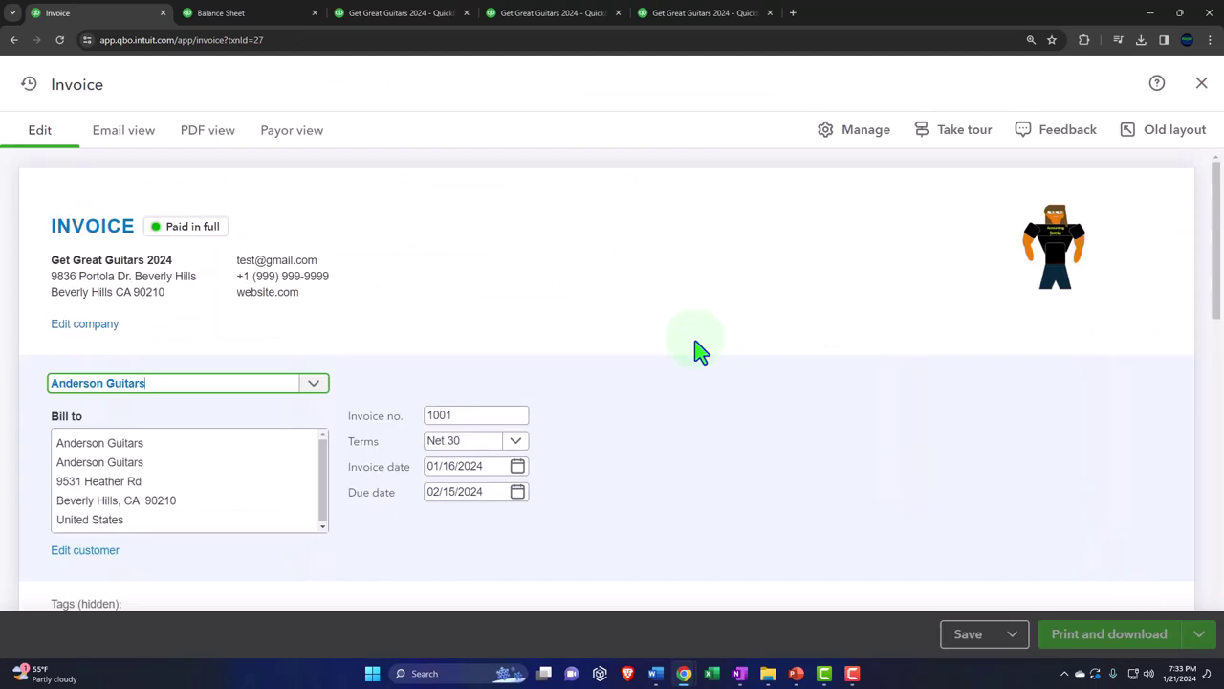
{"action": "scroll", "coordinate": [690, 354], "scroll_direction": "down", "scroll_amount": 4}
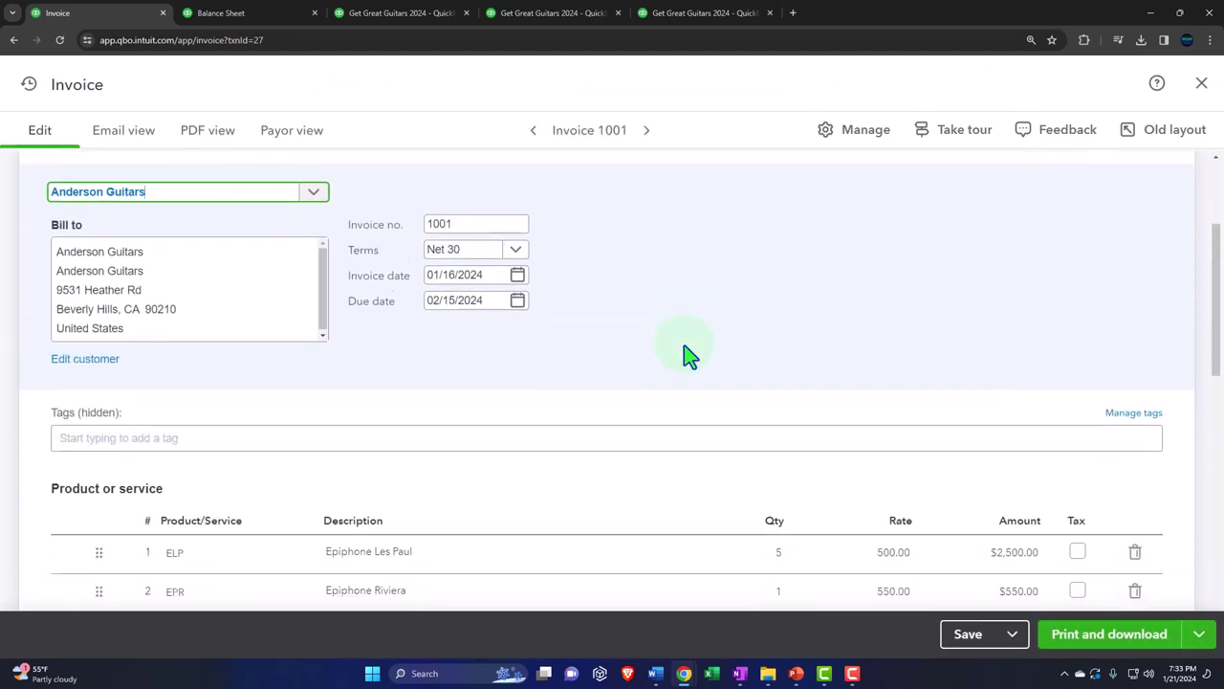
{"action": "left_click", "coordinate": [1200, 88]}
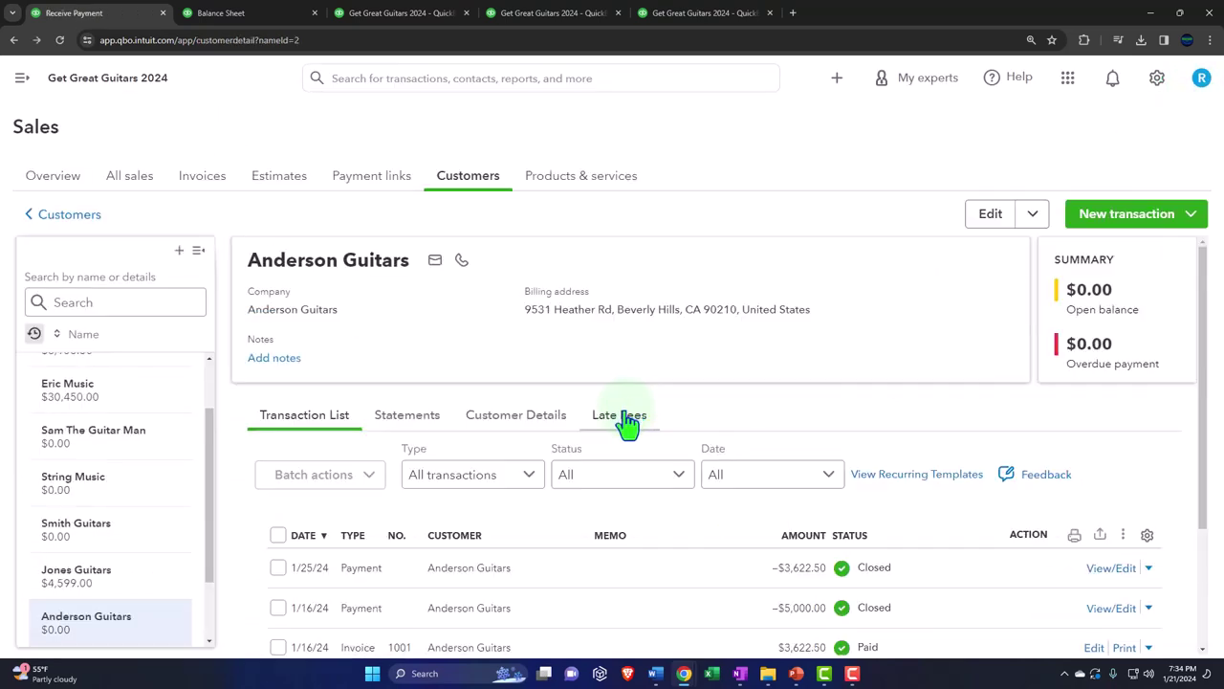
{"action": "scroll", "coordinate": [627, 421], "scroll_direction": "down", "scroll_amount": 1}
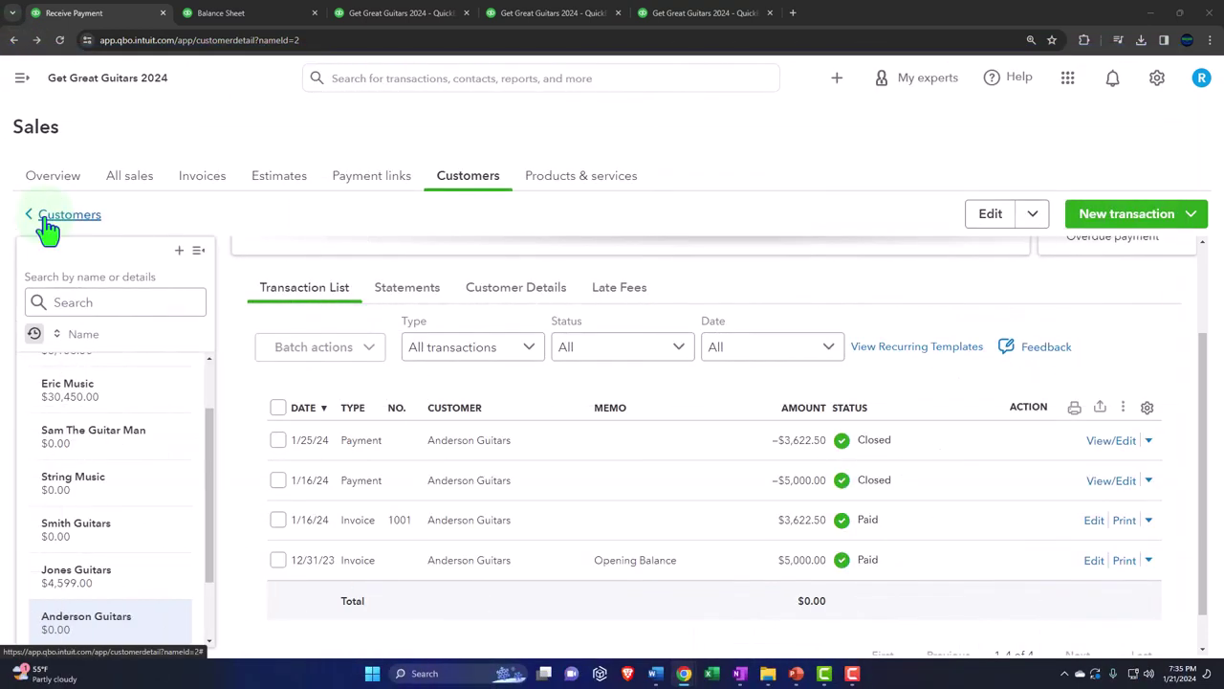
Step: Filter the Customers list to open invoices and review the transactions of Eric Music
{"action": "left_click", "coordinate": [13, 40]}
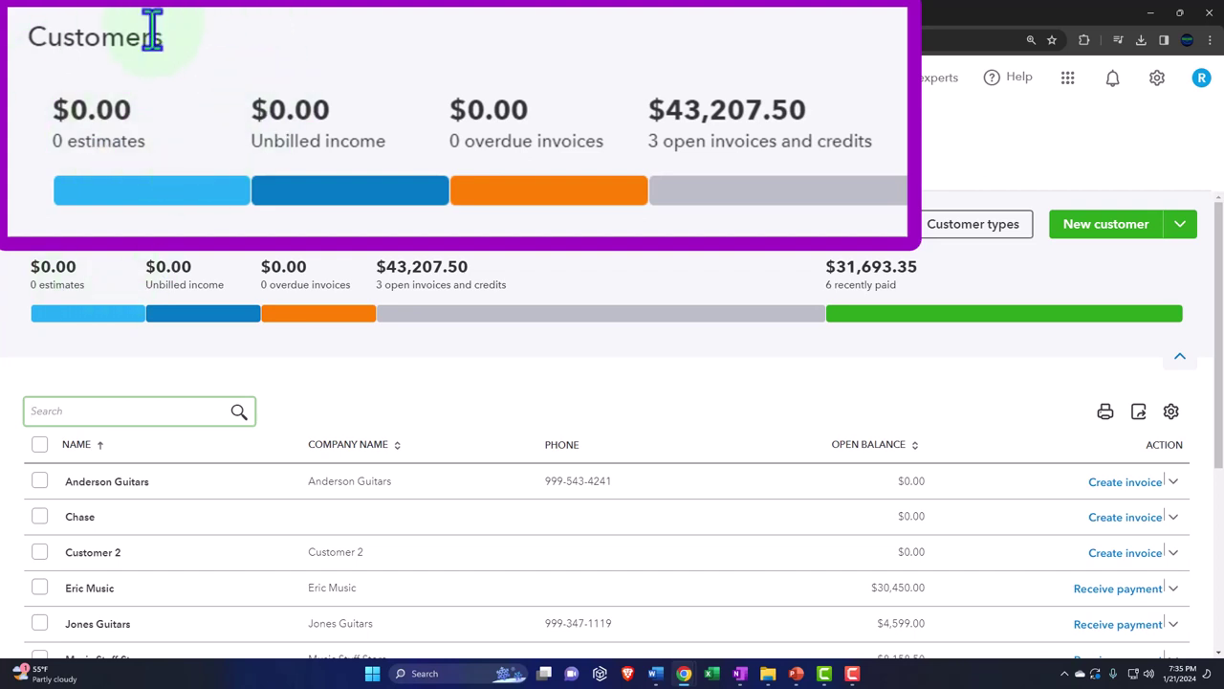
{"action": "scroll", "coordinate": [90, 227], "scroll_direction": "down", "scroll_amount": 2}
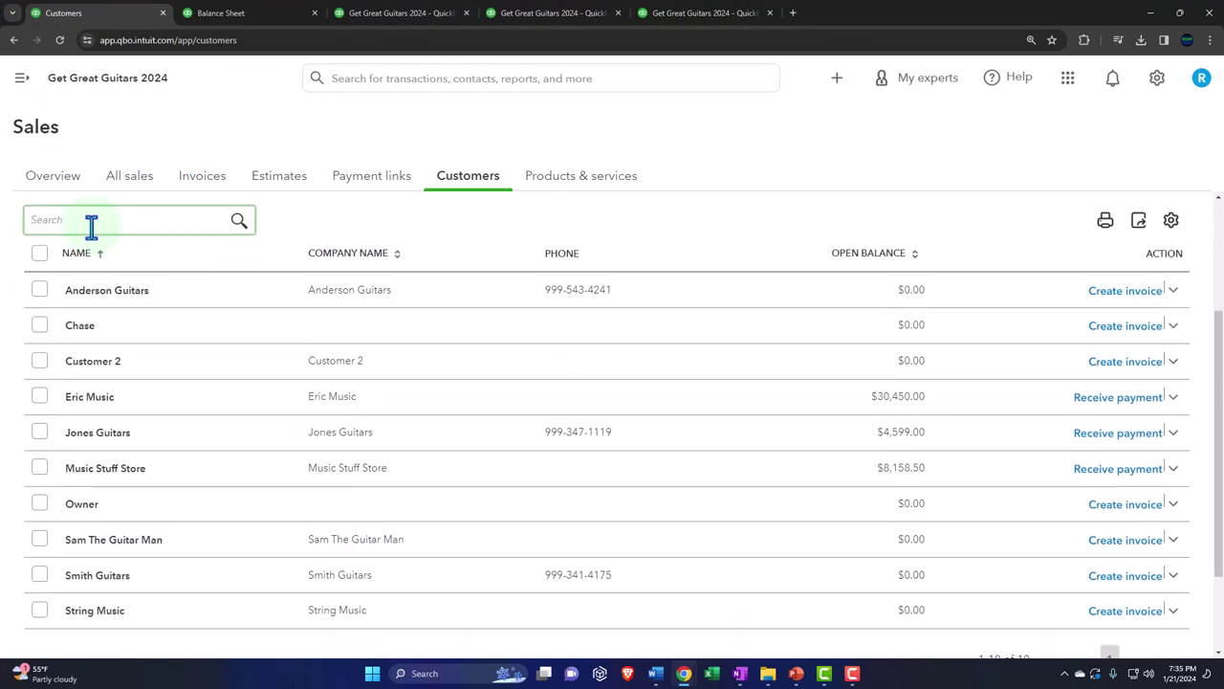
{"action": "scroll", "coordinate": [91, 227], "scroll_direction": "up", "scroll_amount": 2}
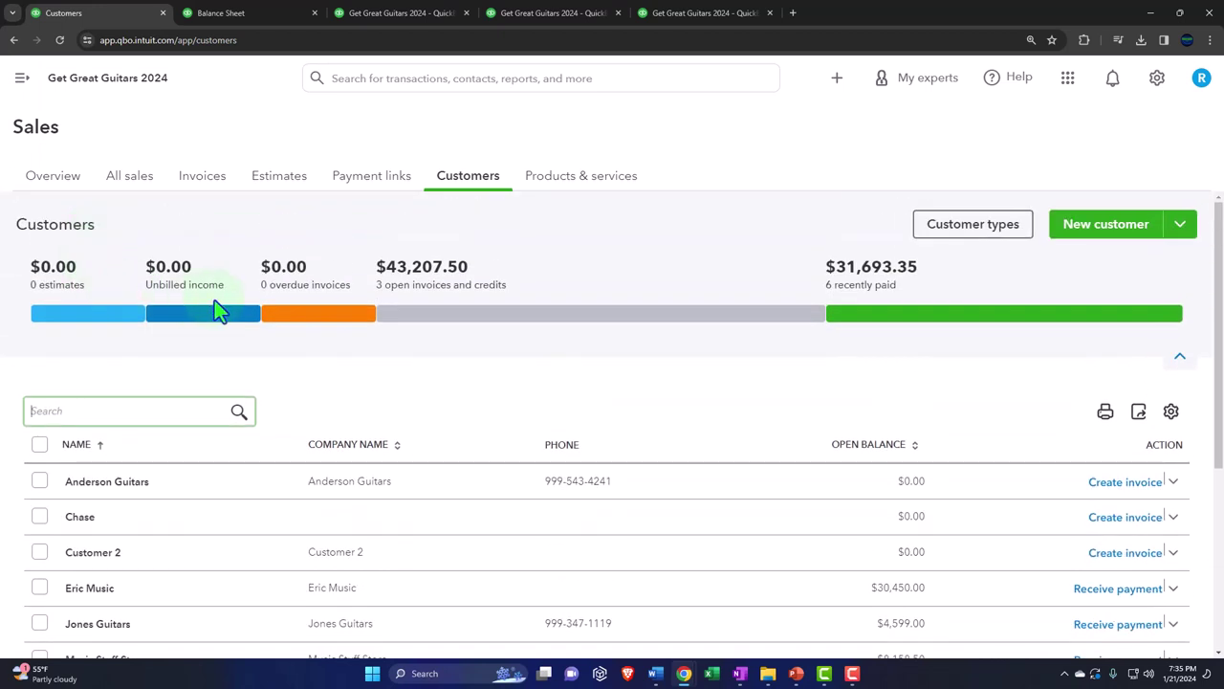
{"action": "left_click", "coordinate": [455, 323]}
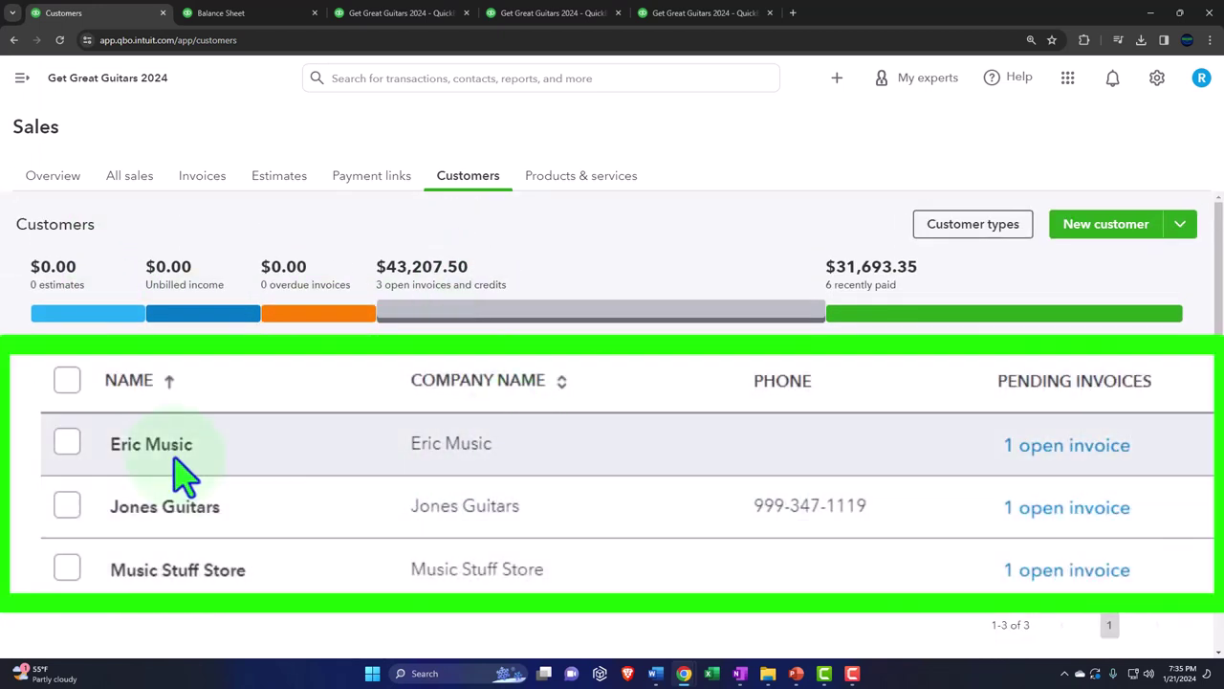
{"action": "left_click", "coordinate": [593, 463]}
{"action": "scroll", "coordinate": [350, 517], "scroll_direction": "down", "scroll_amount": 3}
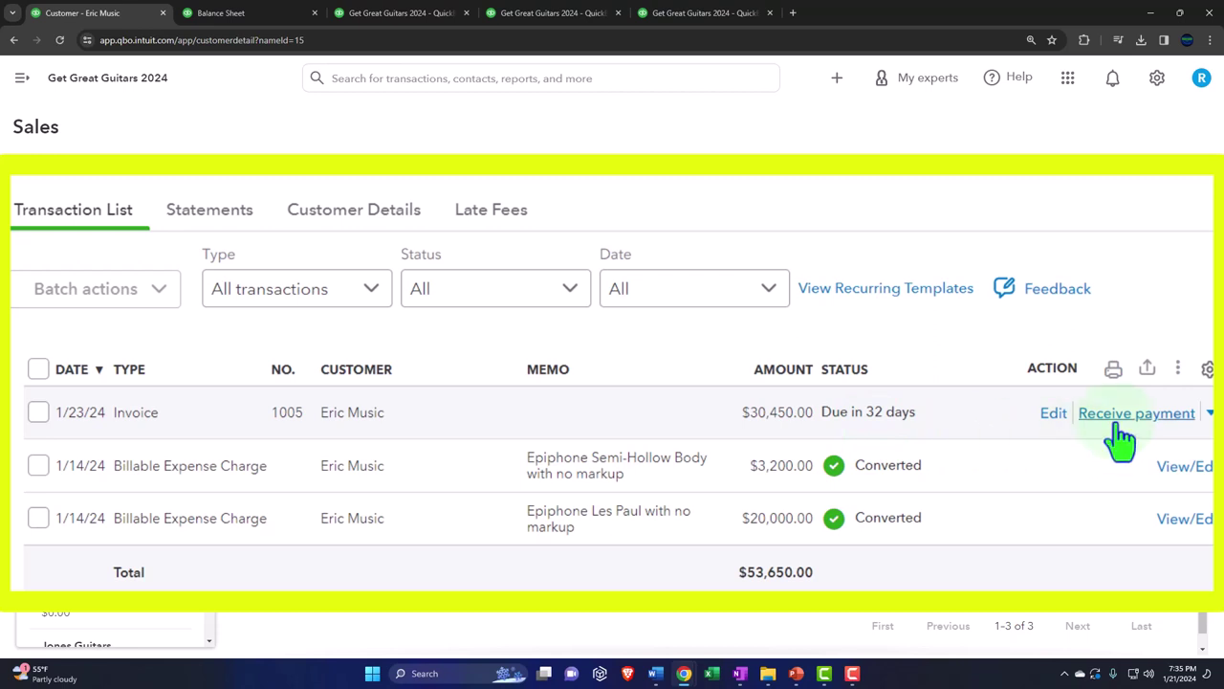
{"action": "left_click", "coordinate": [841, 84]}
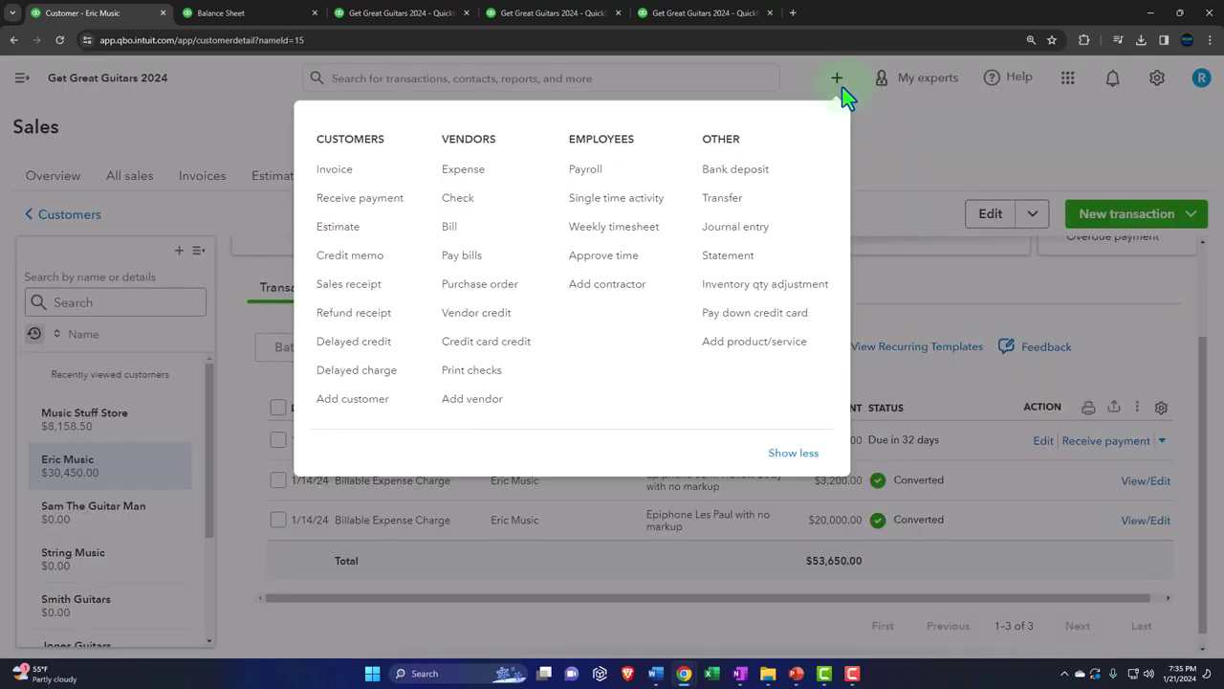
{"action": "left_click", "coordinate": [371, 200]}
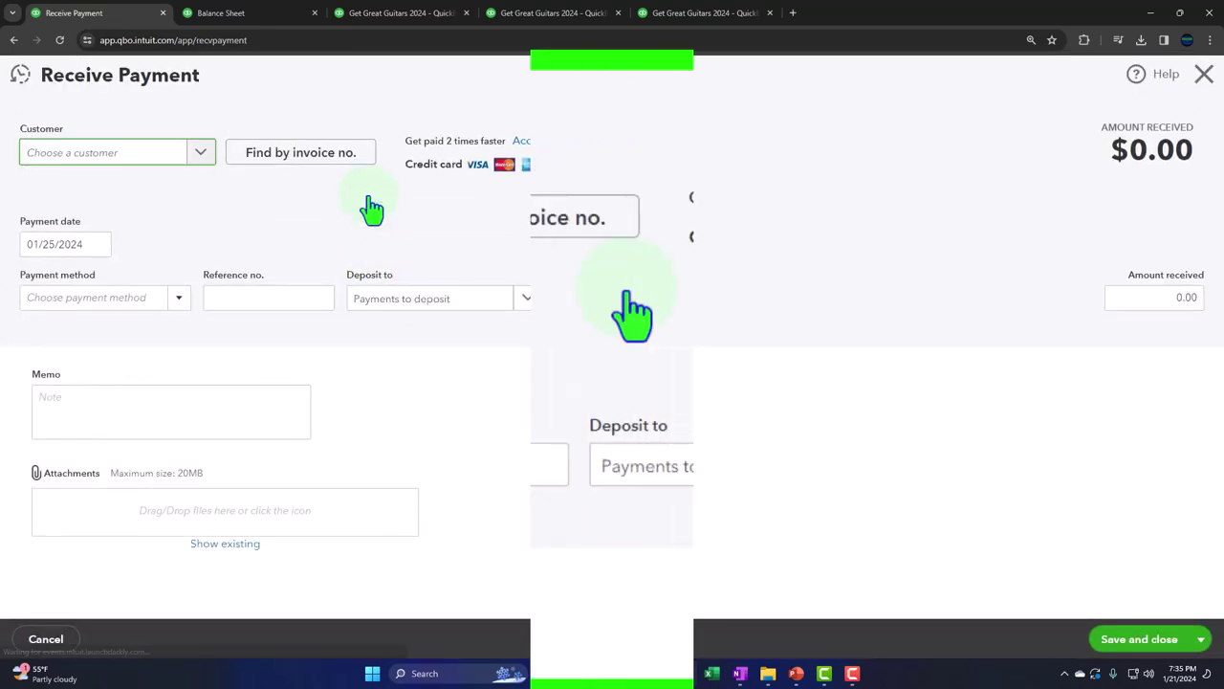
{"action": "type", "text": "er"}
{"action": "key", "text": "Down"}
{"action": "key", "text": "Down"}
{"action": "key", "text": "Down"}
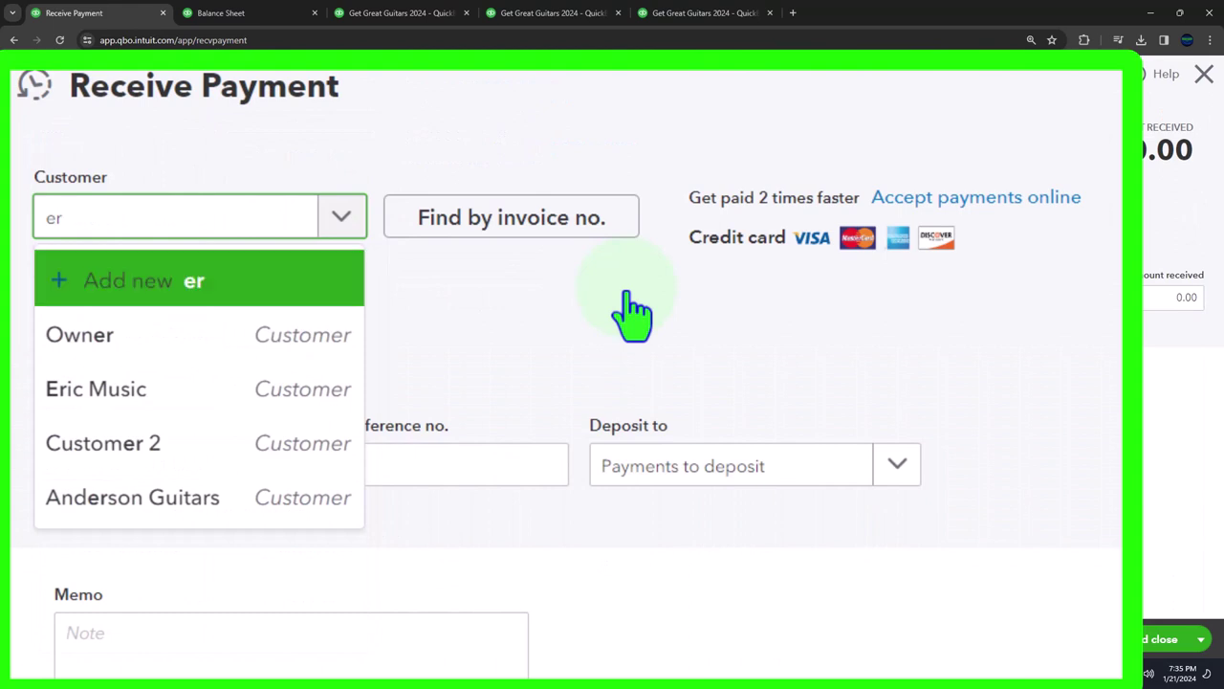
{"action": "key", "text": "Return"}
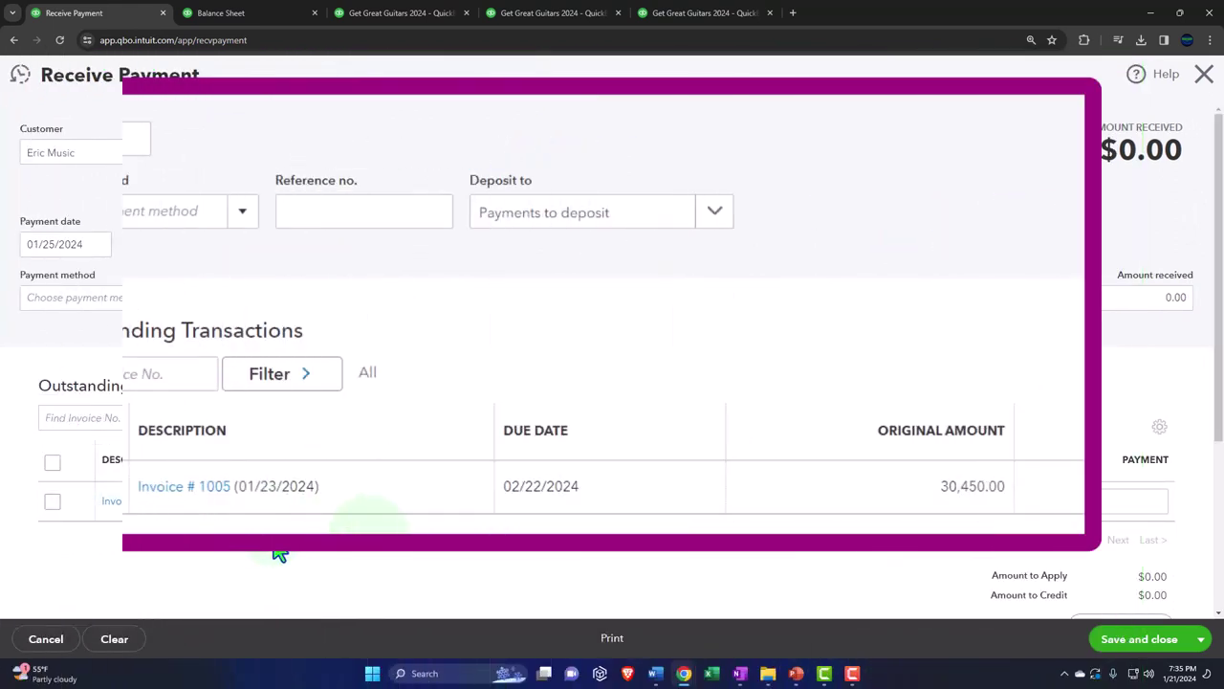
{"action": "key", "text": "Tab"}
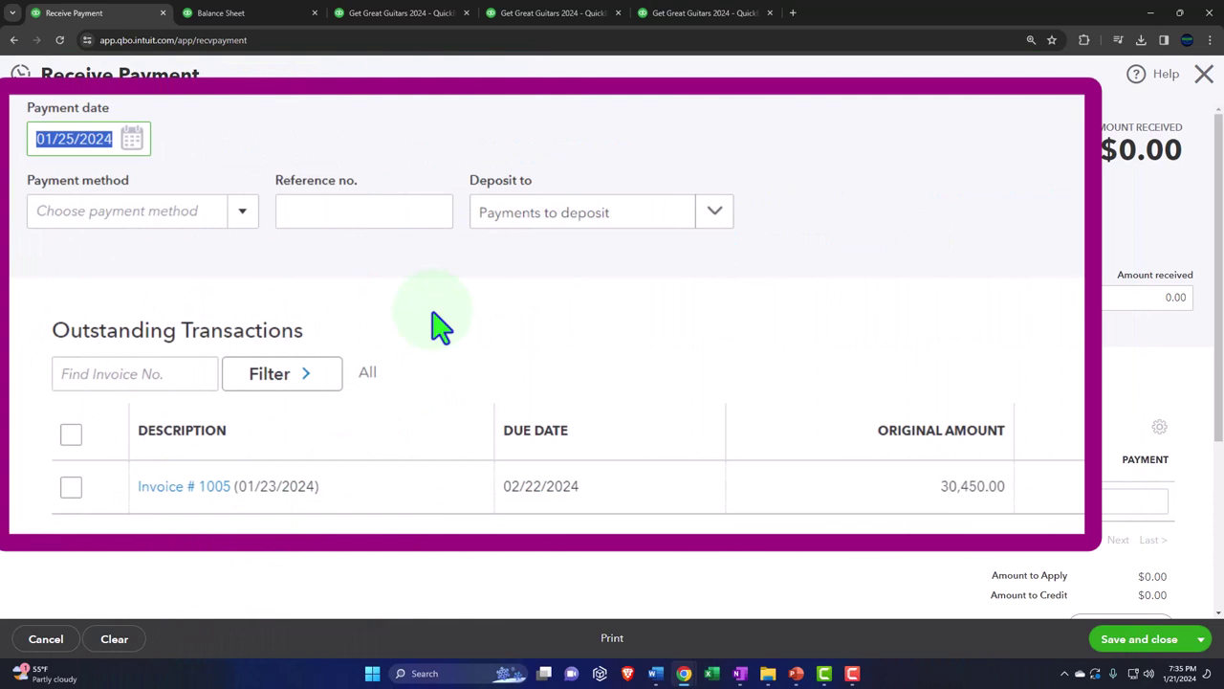
Step: Keep the payment date 01/25/2024, set the payment method to Cash, and keep Payments to deposit as the deposit account
{"action": "key", "text": "Tab"}
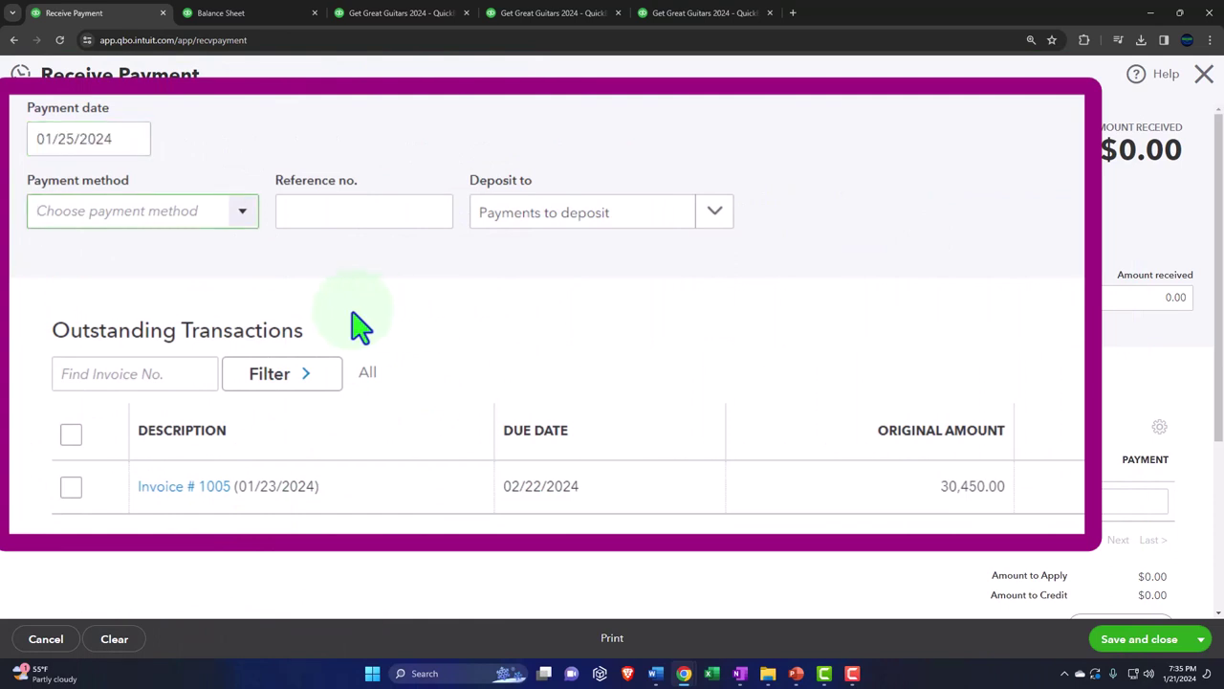
{"action": "type", "text": "c"}
{"action": "key", "text": "Tab"}
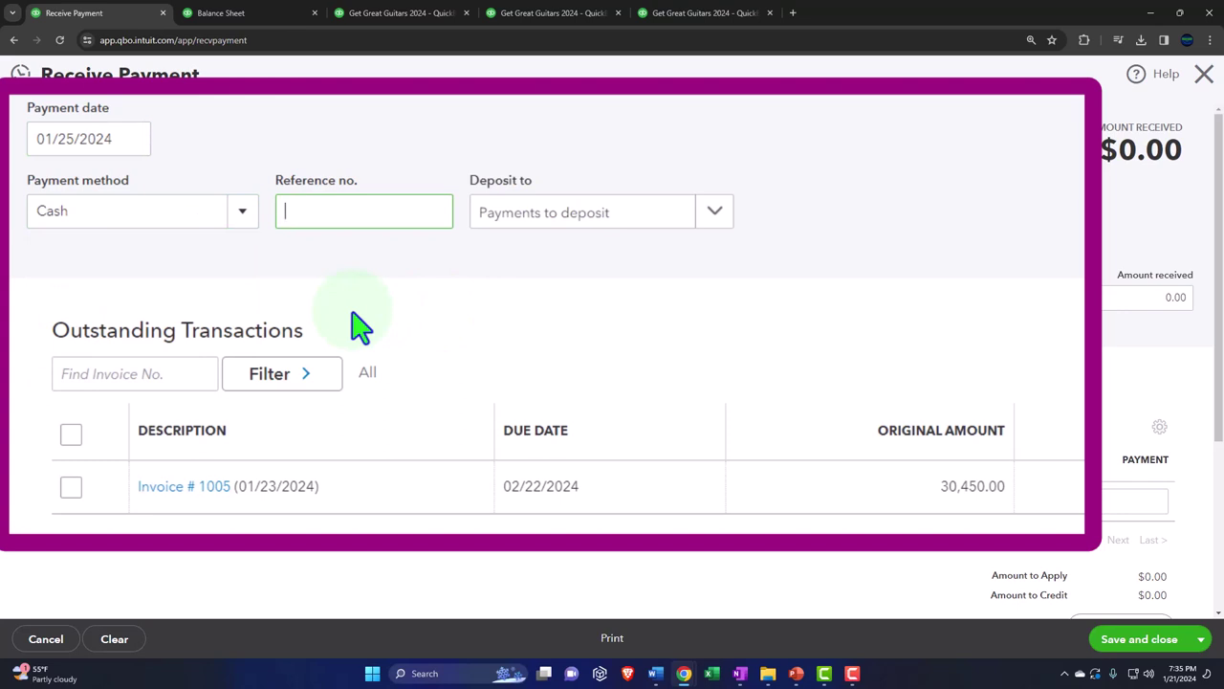
{"action": "key", "text": "Tab"}
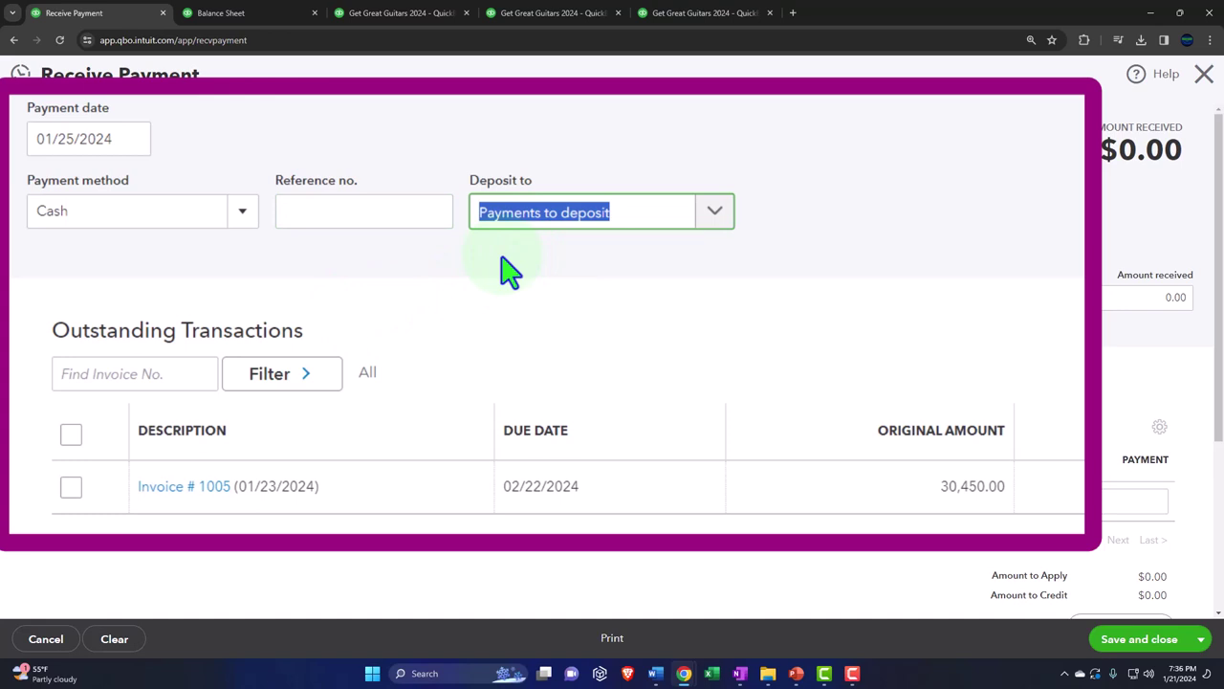
{"action": "key", "text": "Tab"}
{"action": "key", "text": "Tab"}
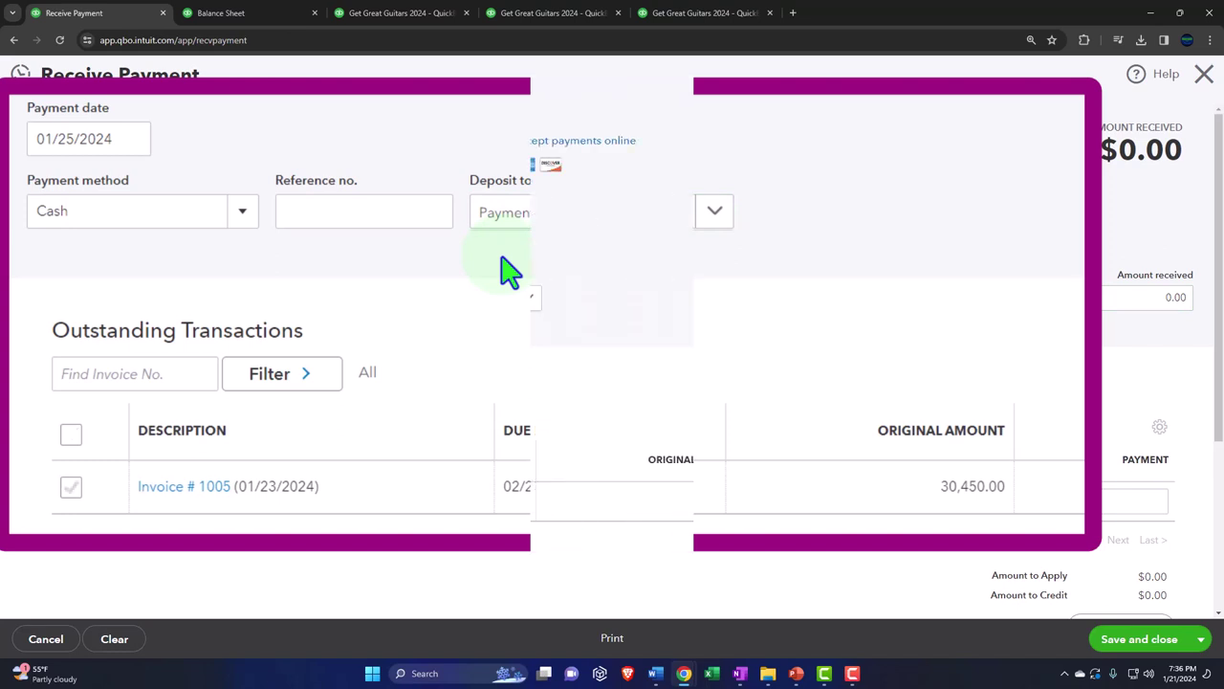
Step: Apply the payment in full to invoice 1005, then save and close the form
{"action": "left_click", "coordinate": [53, 503]}
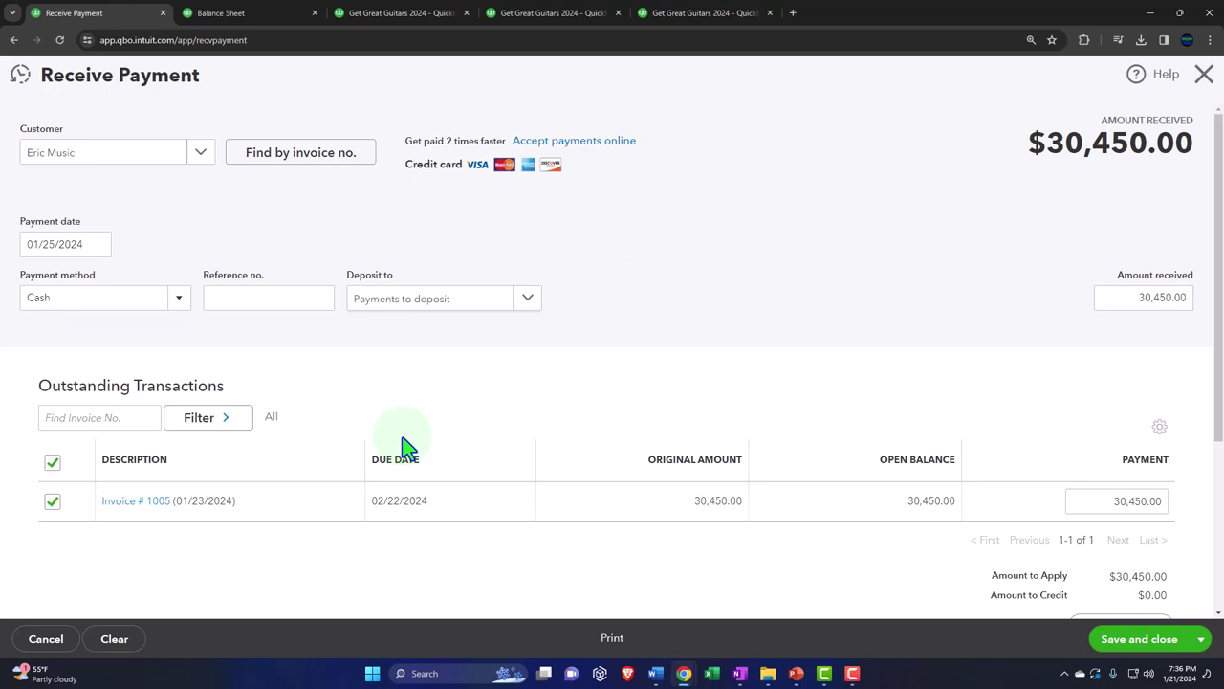
{"action": "scroll", "coordinate": [713, 390], "scroll_direction": "down", "scroll_amount": 2}
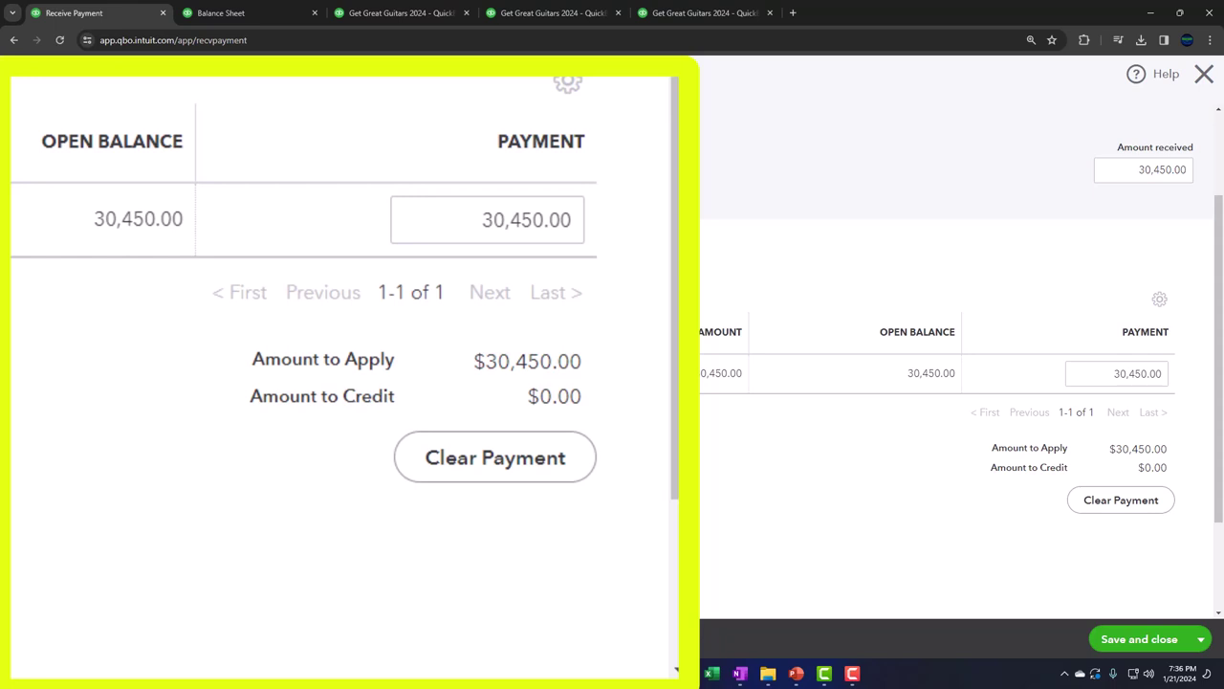
{"action": "left_click", "coordinate": [1142, 641]}
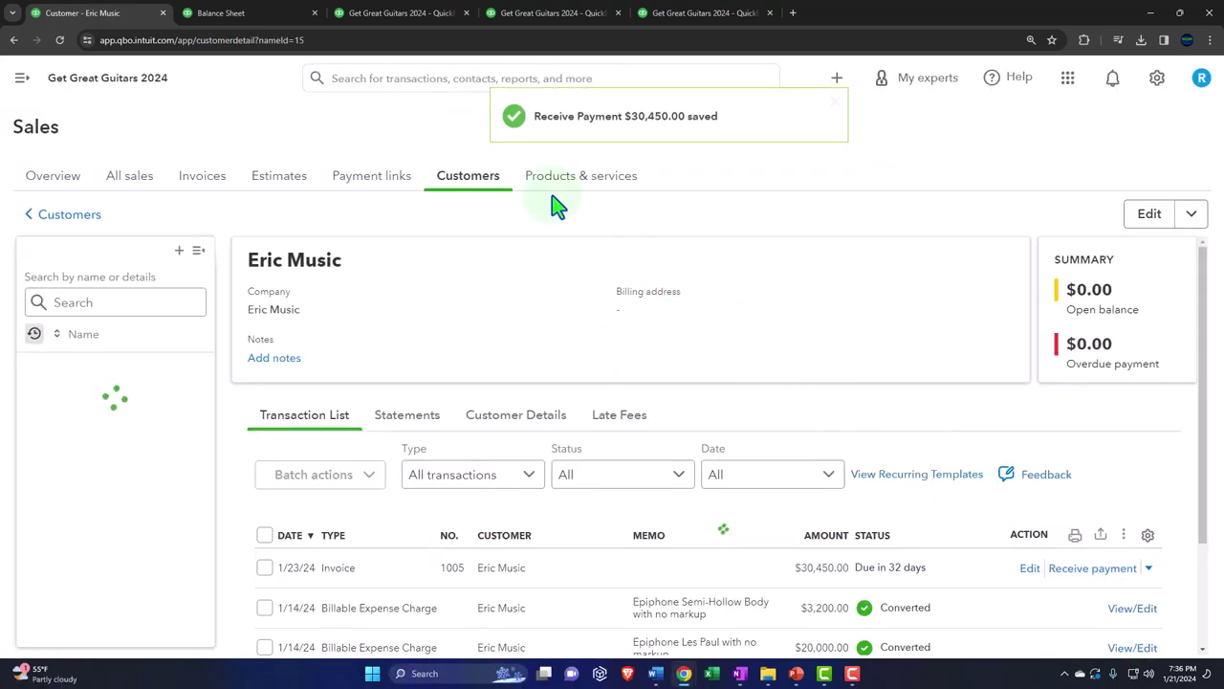
Step: Review the transaction detail behind Payments to deposit on the Balance Sheet and return to the report
{"action": "left_click", "coordinate": [255, 17]}
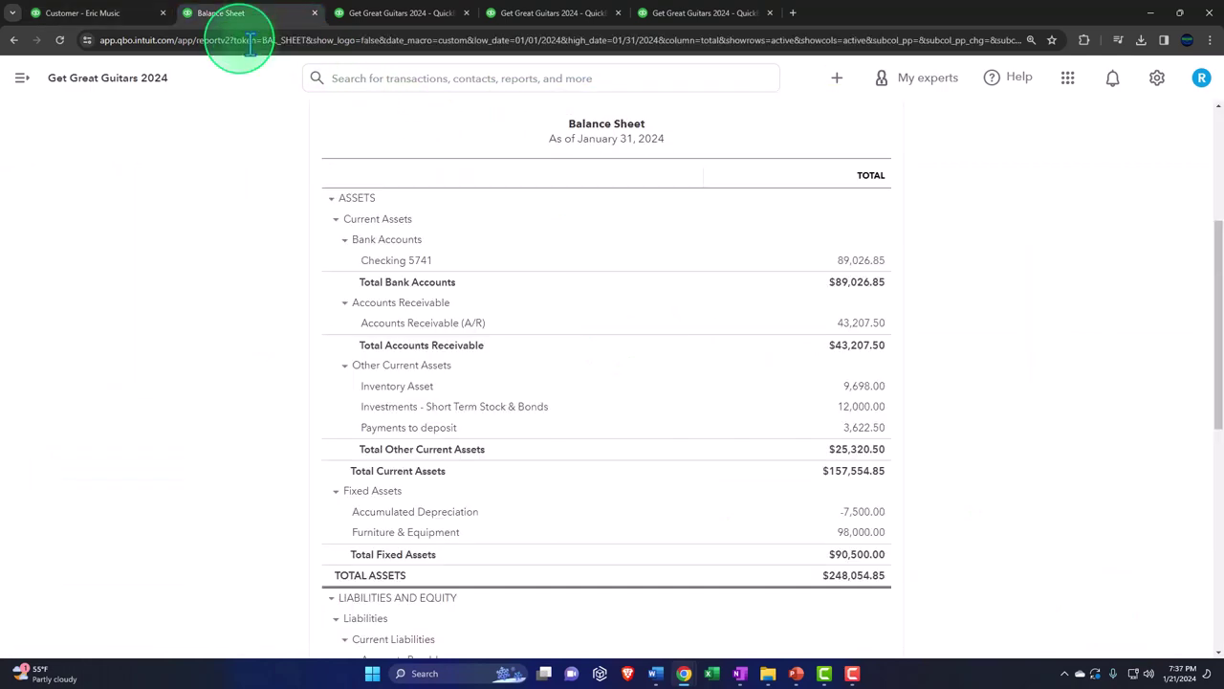
{"action": "left_click", "coordinate": [271, 377]}
{"action": "key", "text": "ctrl+plus"}
{"action": "key", "text": "ctrl+plus"}
{"action": "key", "text": "ctrl+plus"}
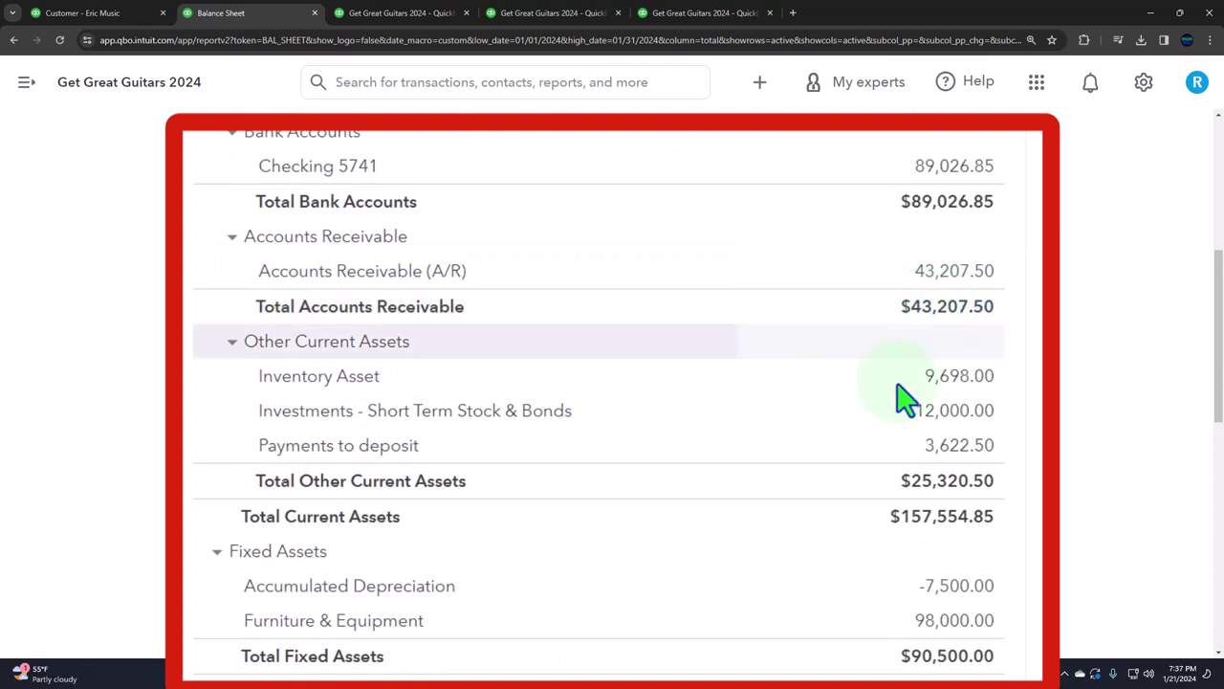
{"action": "left_click", "coordinate": [956, 452]}
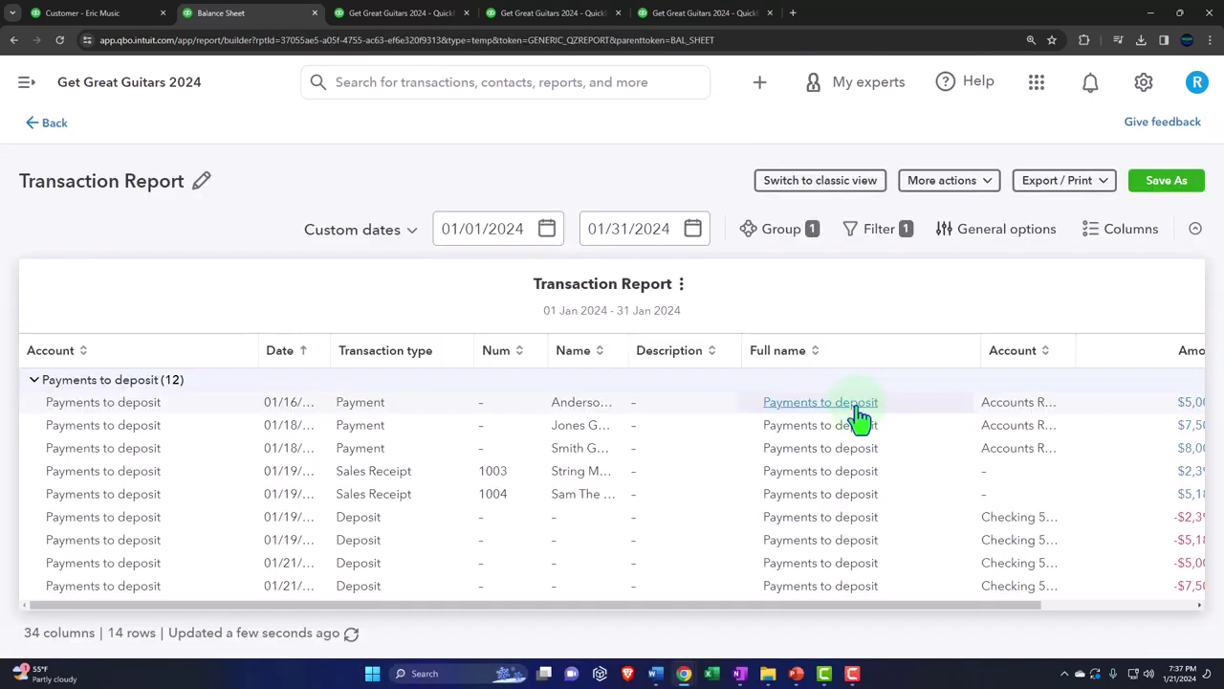
{"action": "key", "text": "ctrl+minus"}
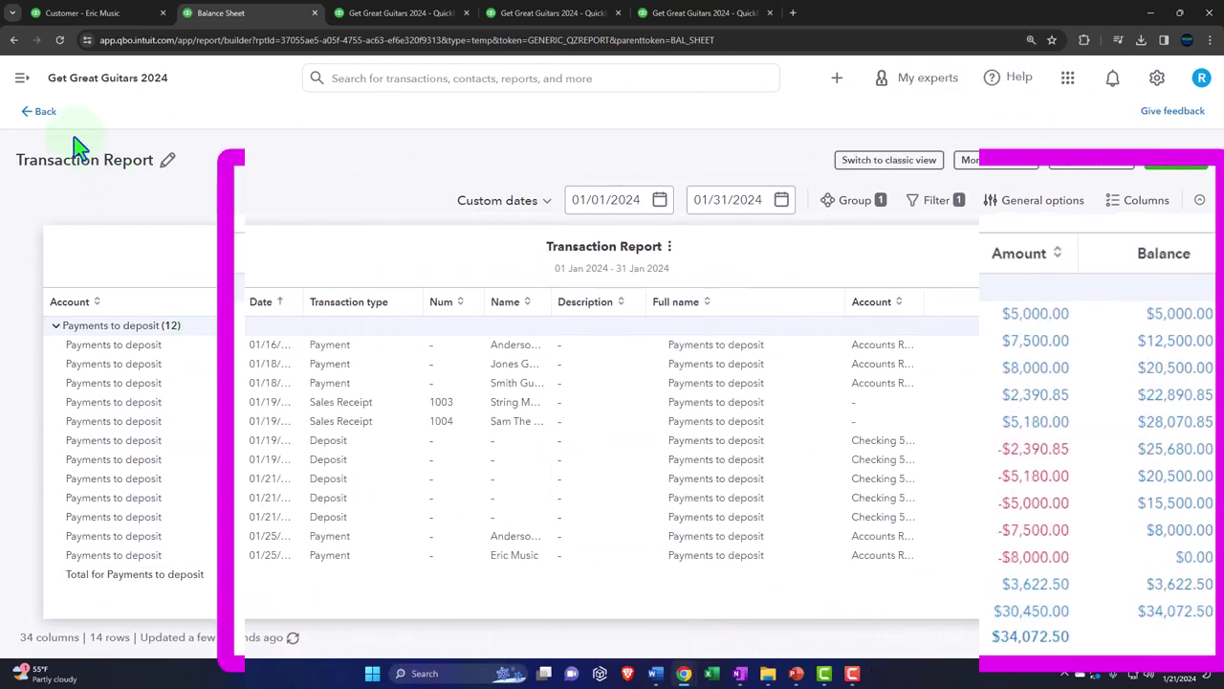
{"action": "left_click", "coordinate": [43, 113]}
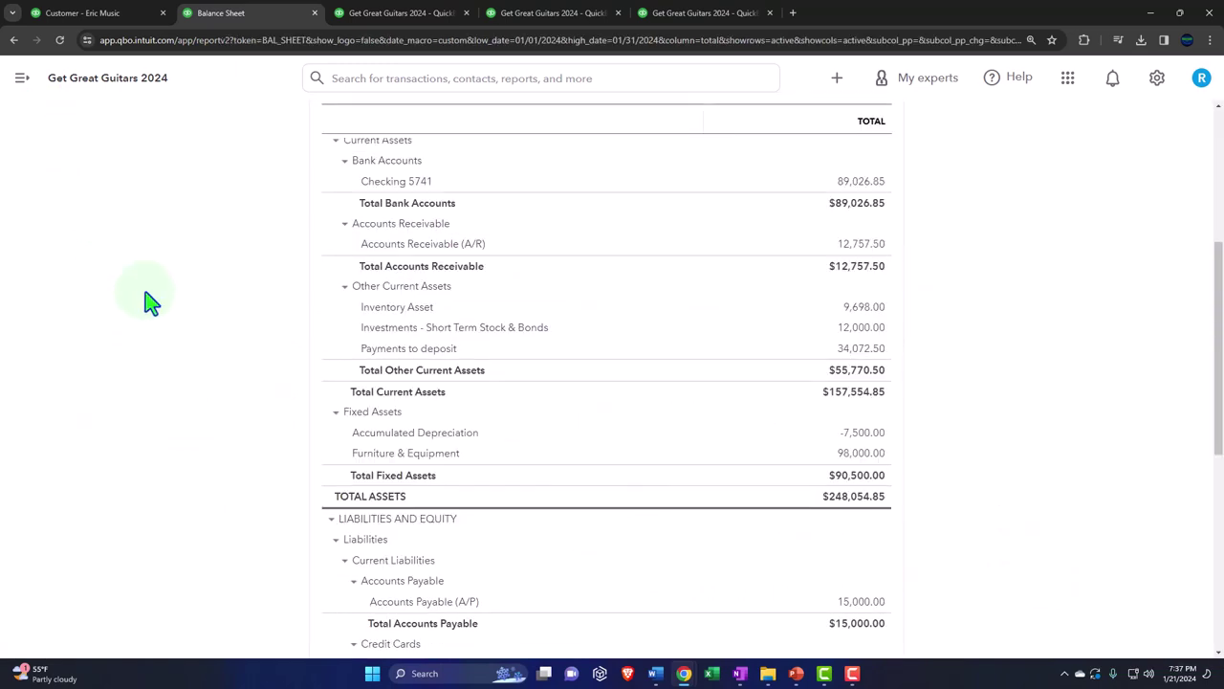
Step: Review the transaction detail behind Accounts Receivable on the Balance Sheet and return to the report
{"action": "key", "text": "ctrl+plus"}
{"action": "key", "text": "ctrl+plus"}
{"action": "key", "text": "ctrl+plus"}
{"action": "left_click", "coordinate": [861, 395]}
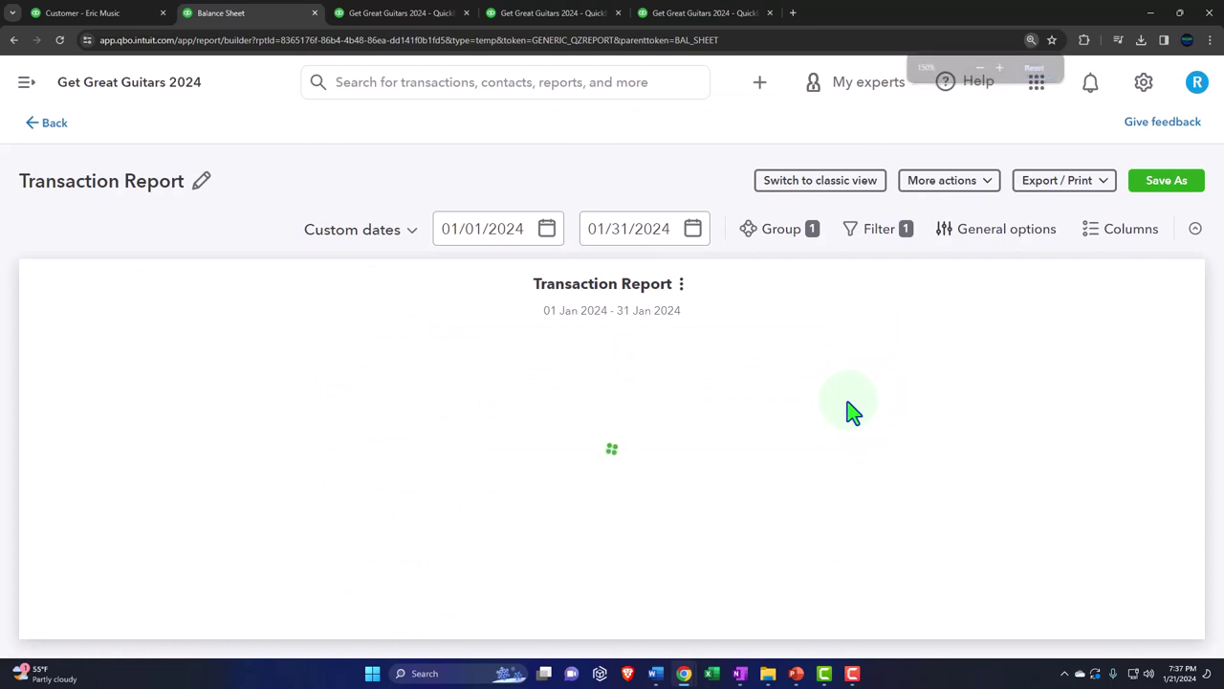
{"action": "key", "text": "ctrl+minus"}
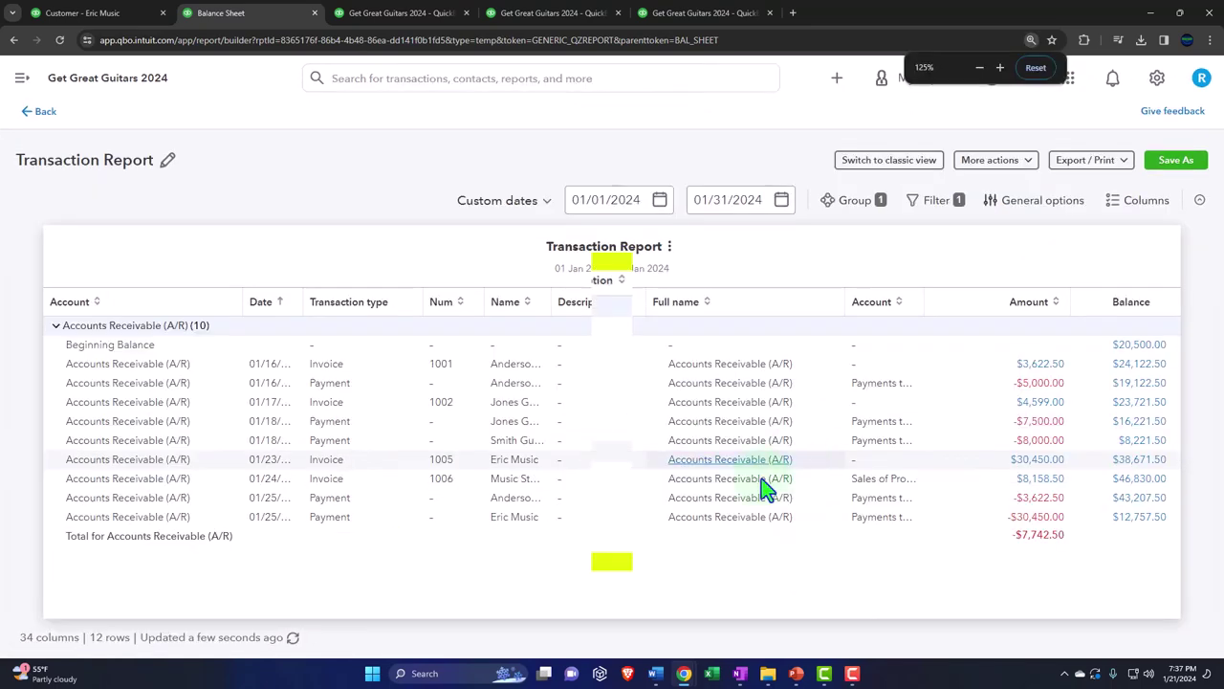
{"action": "left_click", "coordinate": [44, 112]}
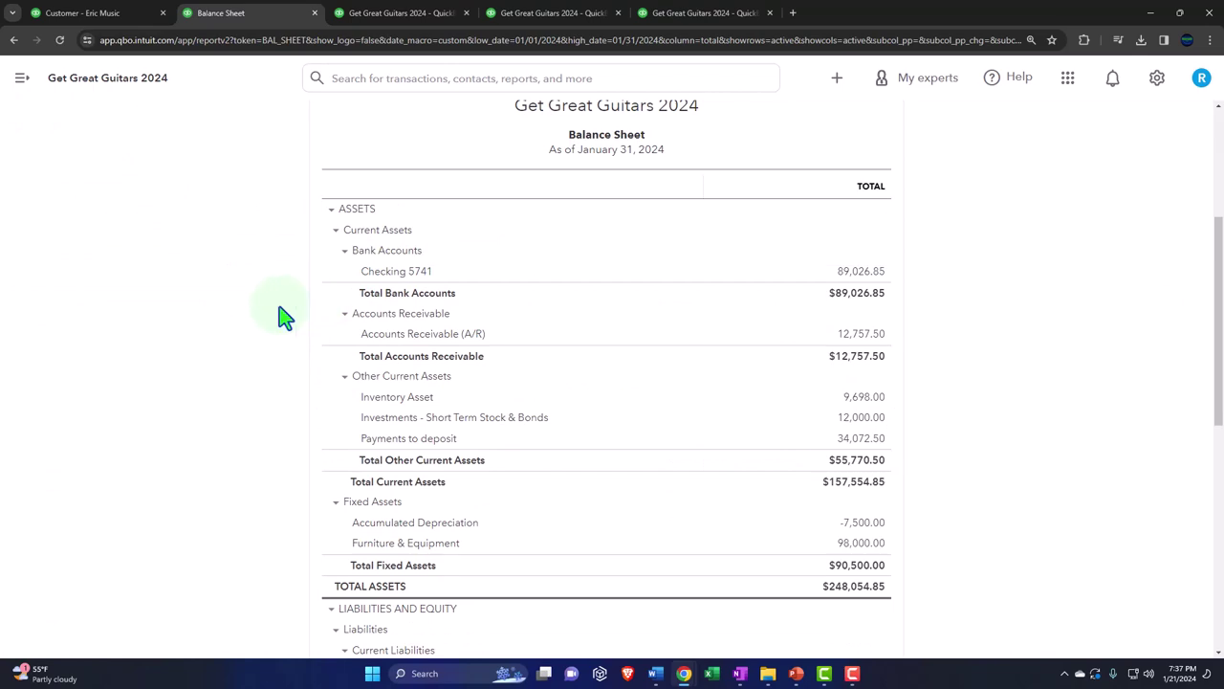
Step: Compare the Balance Sheet's Accounts Receivable total with the open balance total in an updated Customer Balance Detail report
{"action": "key", "text": "ctrl+plus"}
{"action": "key", "text": "ctrl+plus"}
{"action": "scroll", "coordinate": [284, 315], "scroll_direction": "down", "scroll_amount": 1}
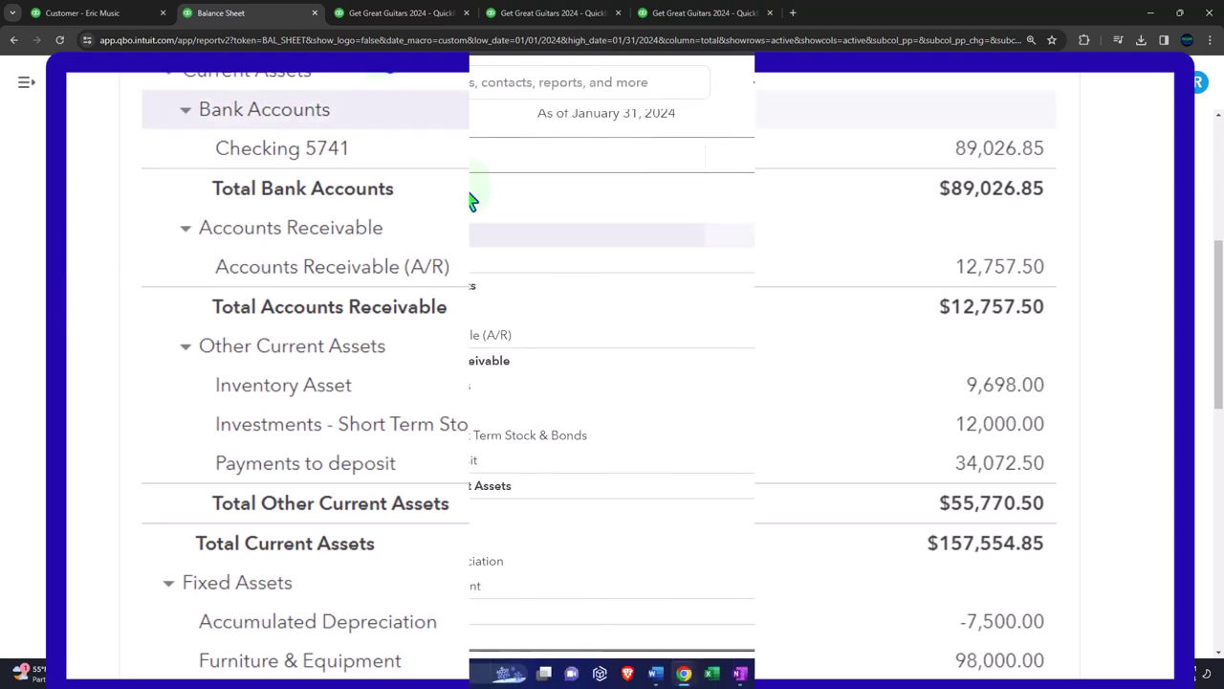
{"action": "left_click", "coordinate": [692, 13]}
{"action": "left_click", "coordinate": [298, 144]}
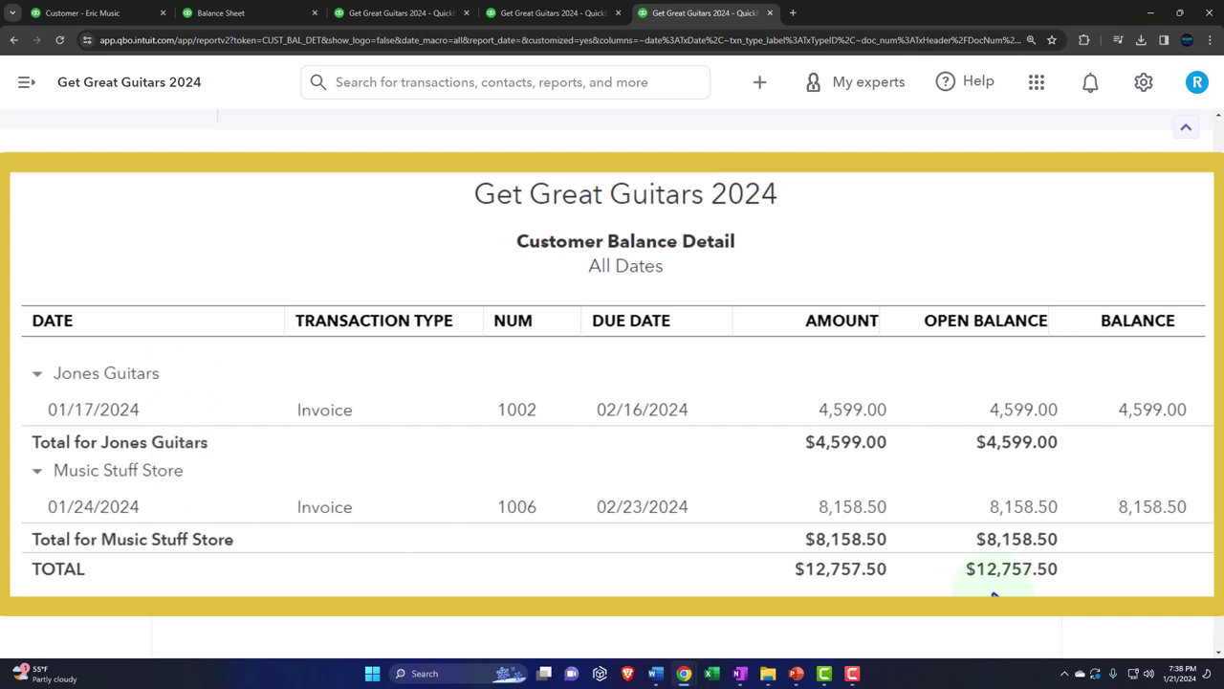
{"action": "left_click", "coordinate": [268, 15]}
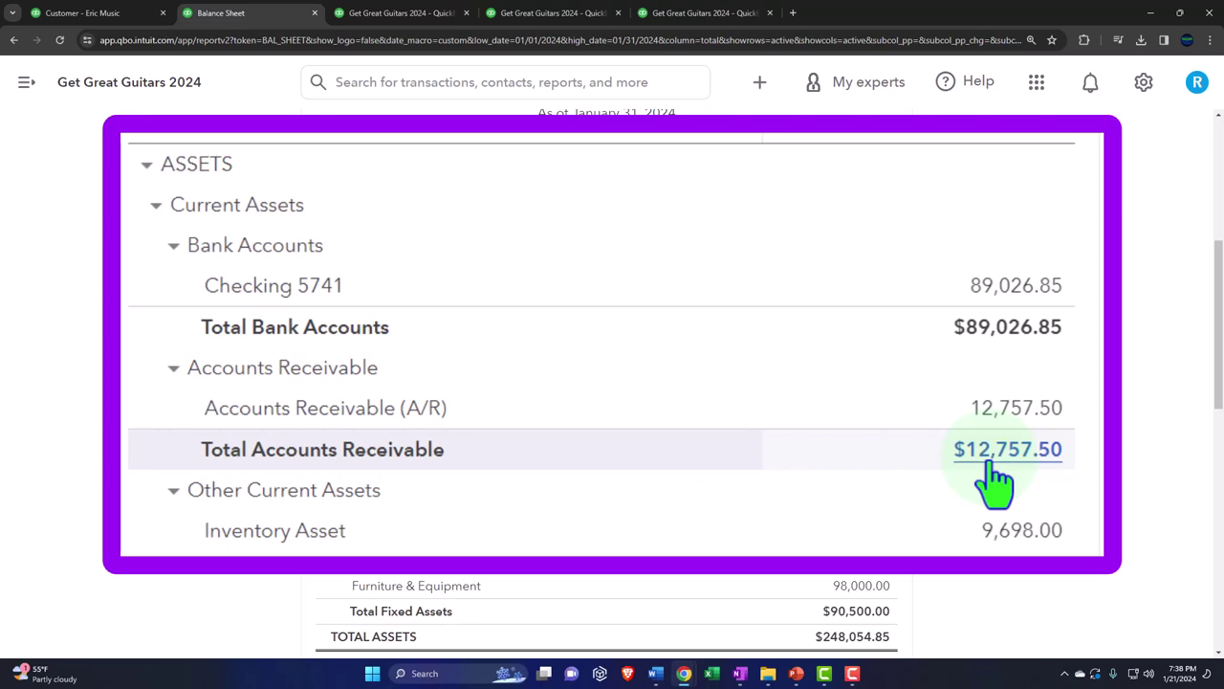
Step: Review the paid invoices in the All sales list and in the Invoices list
{"action": "left_click", "coordinate": [116, 7]}
{"action": "key", "text": "ctrl+minus"}
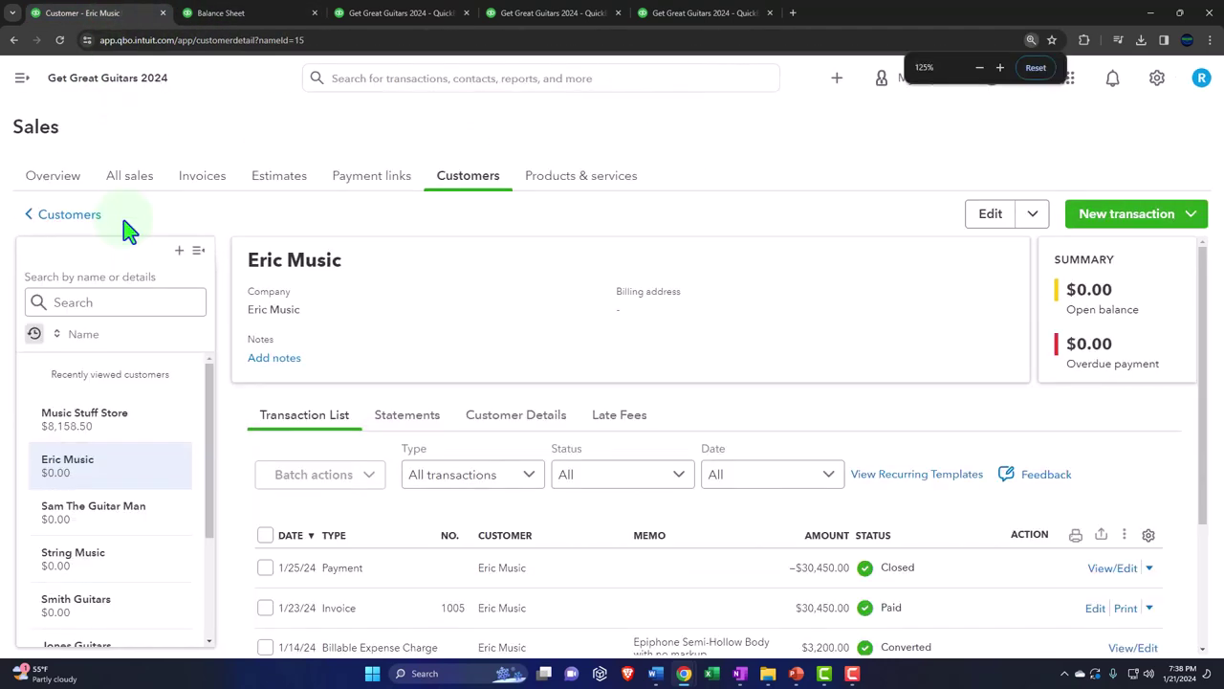
{"action": "left_click", "coordinate": [130, 178]}
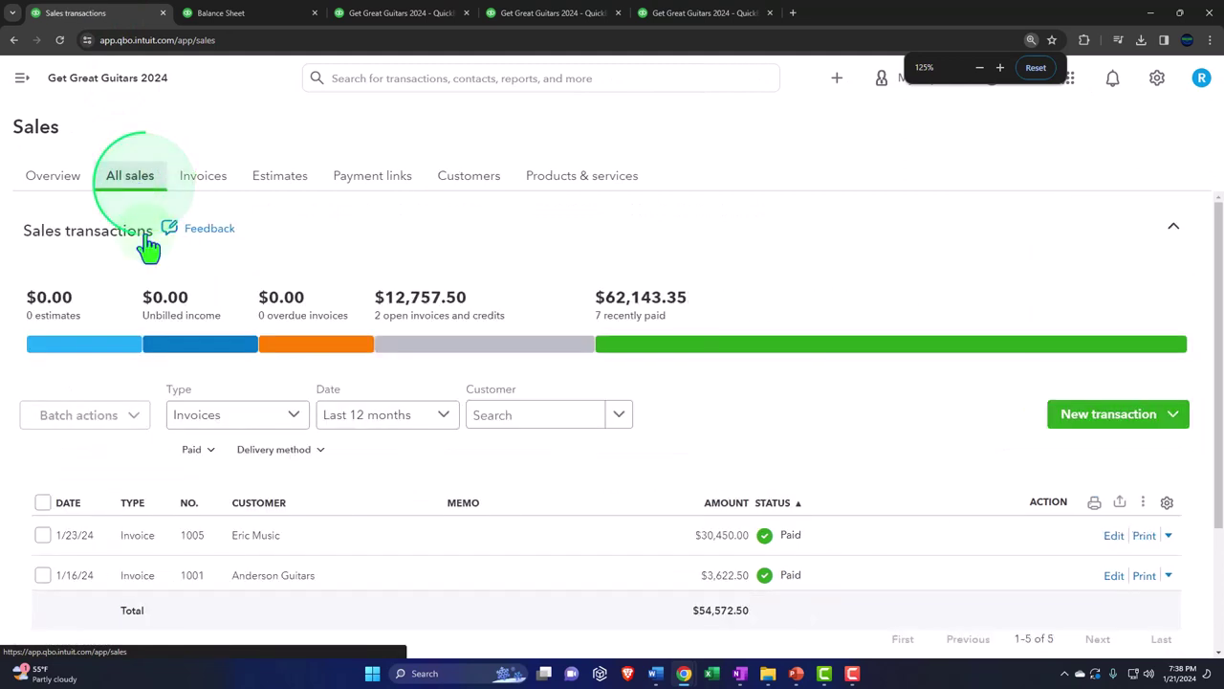
{"action": "key", "text": "ctrl+minus"}
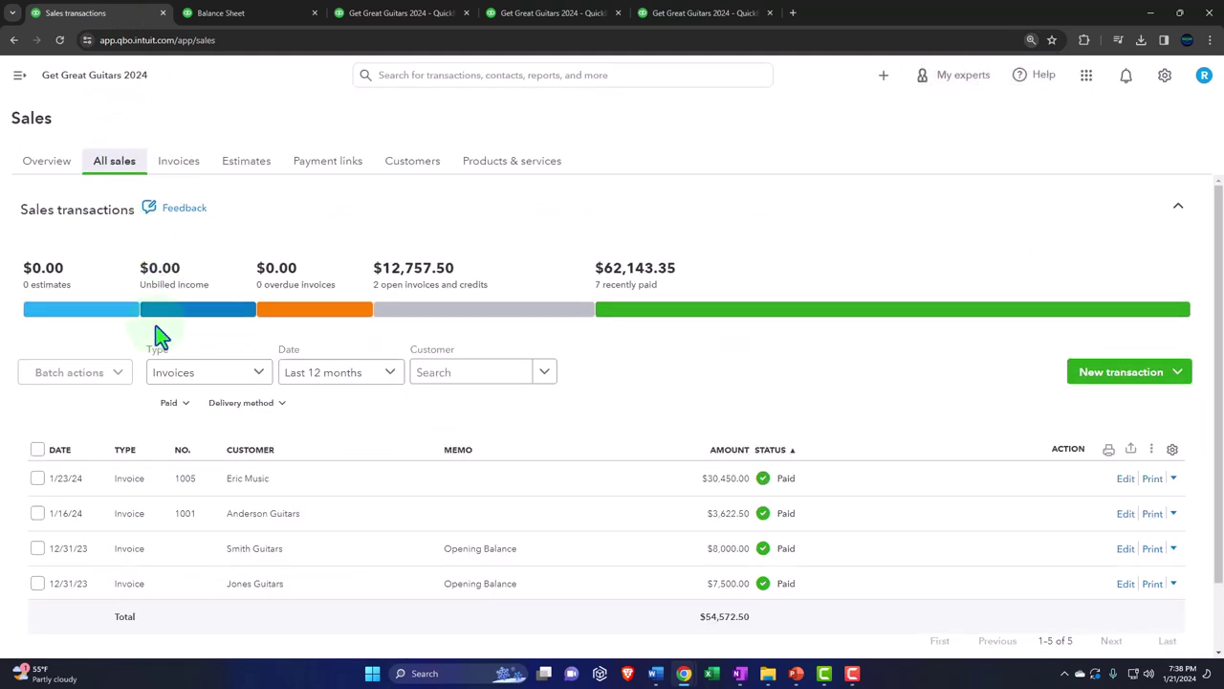
{"action": "scroll", "coordinate": [160, 338], "scroll_direction": "down", "scroll_amount": 1}
{"action": "left_click", "coordinate": [186, 342]}
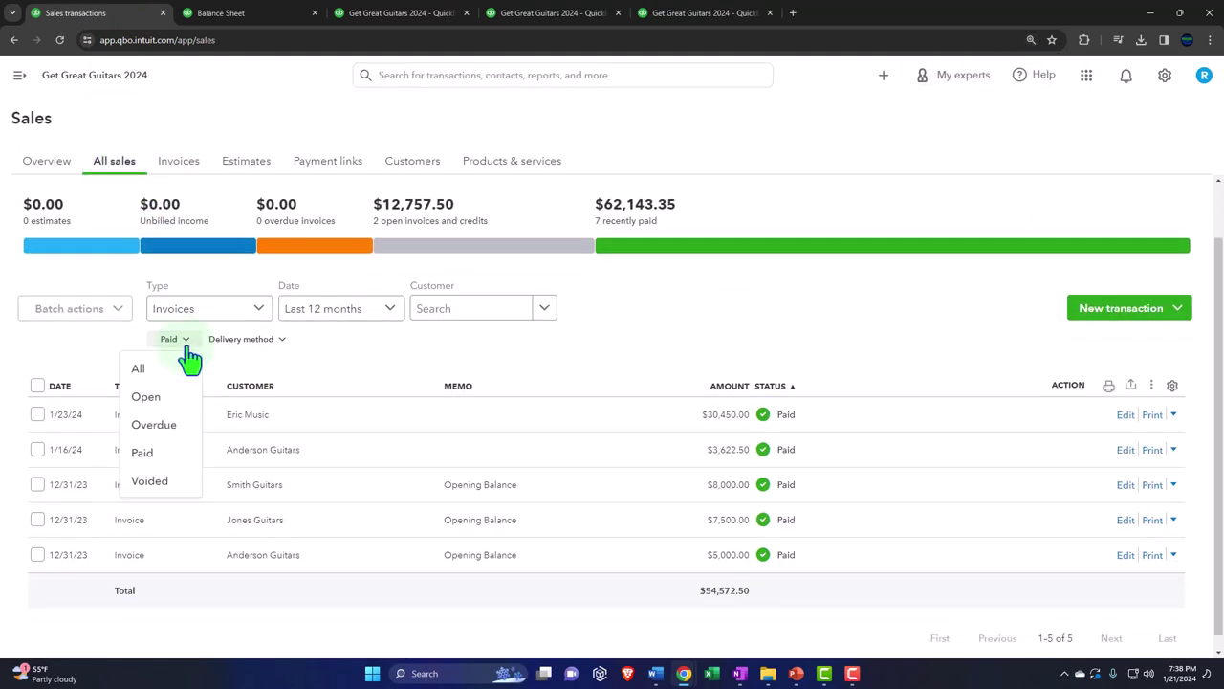
{"action": "left_click", "coordinate": [190, 350]}
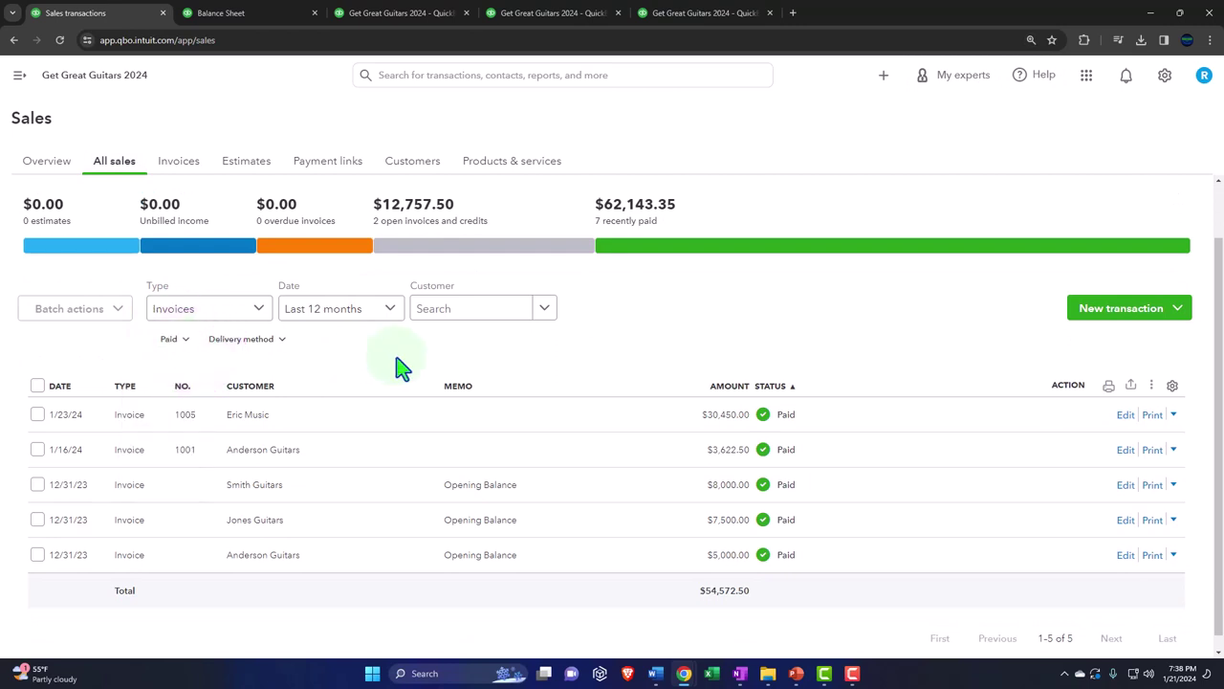
{"action": "scroll", "coordinate": [249, 325], "scroll_direction": "up", "scroll_amount": 1}
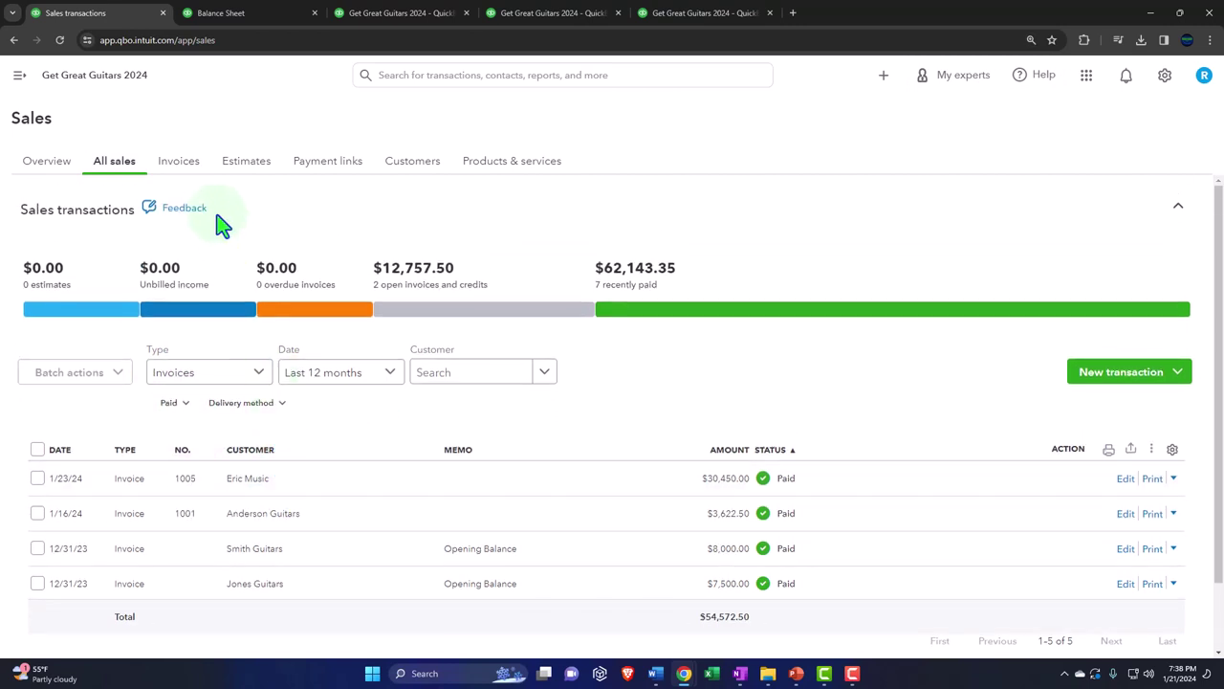
{"action": "left_click", "coordinate": [180, 163]}
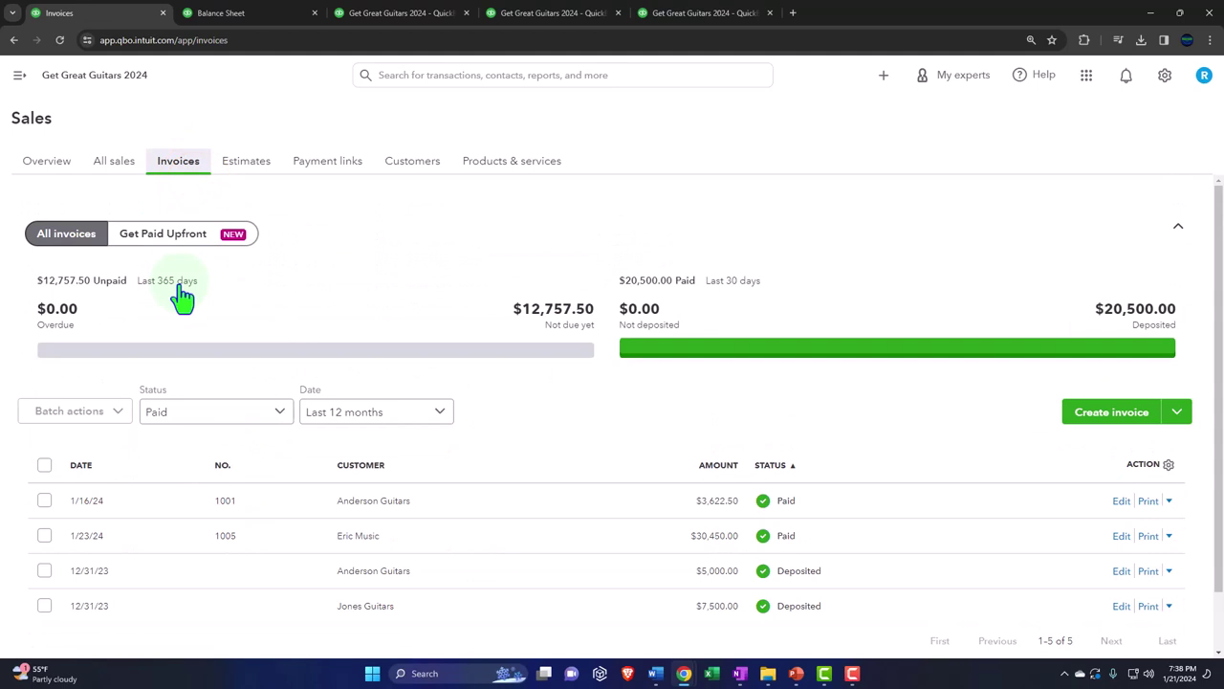
{"action": "scroll", "coordinate": [181, 299], "scroll_direction": "down", "scroll_amount": 1}
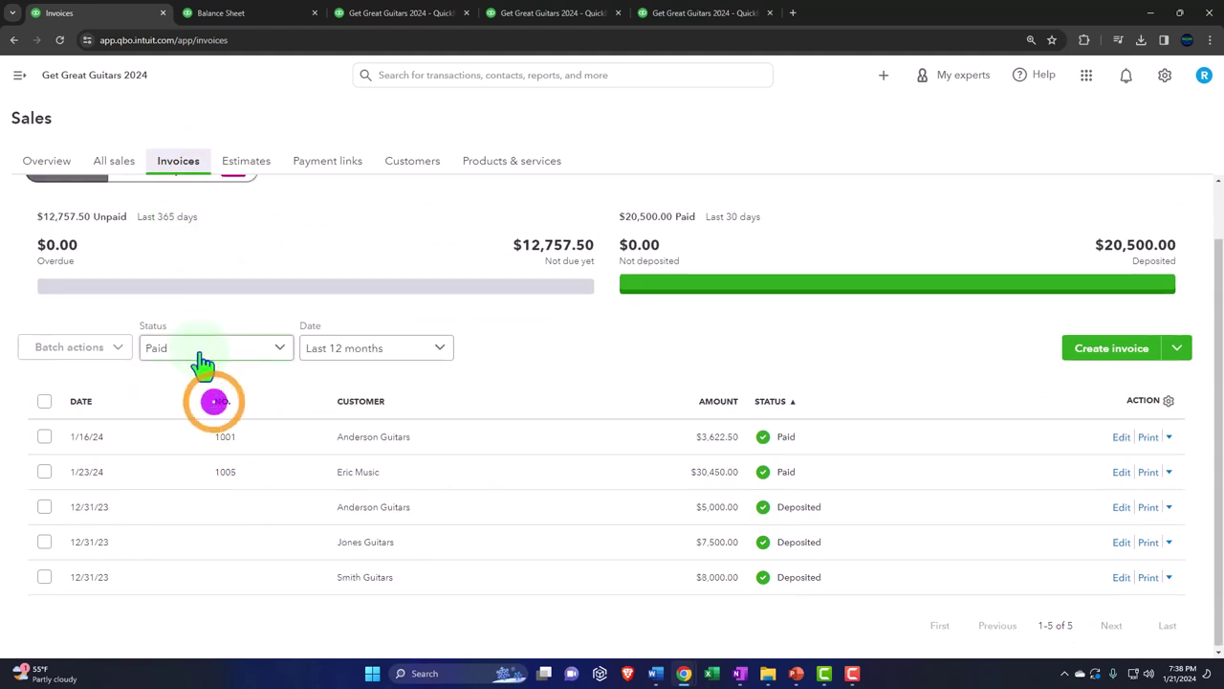
{"action": "left_click", "coordinate": [414, 163]}
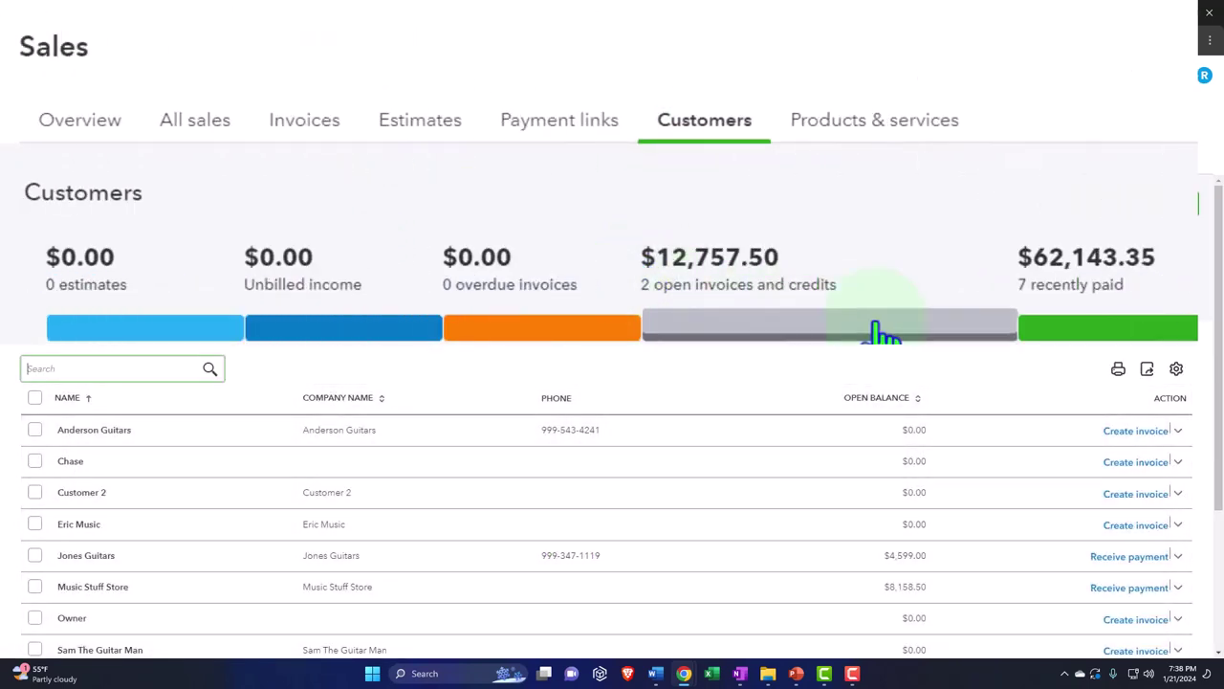
{"action": "left_click", "coordinate": [1121, 330]}
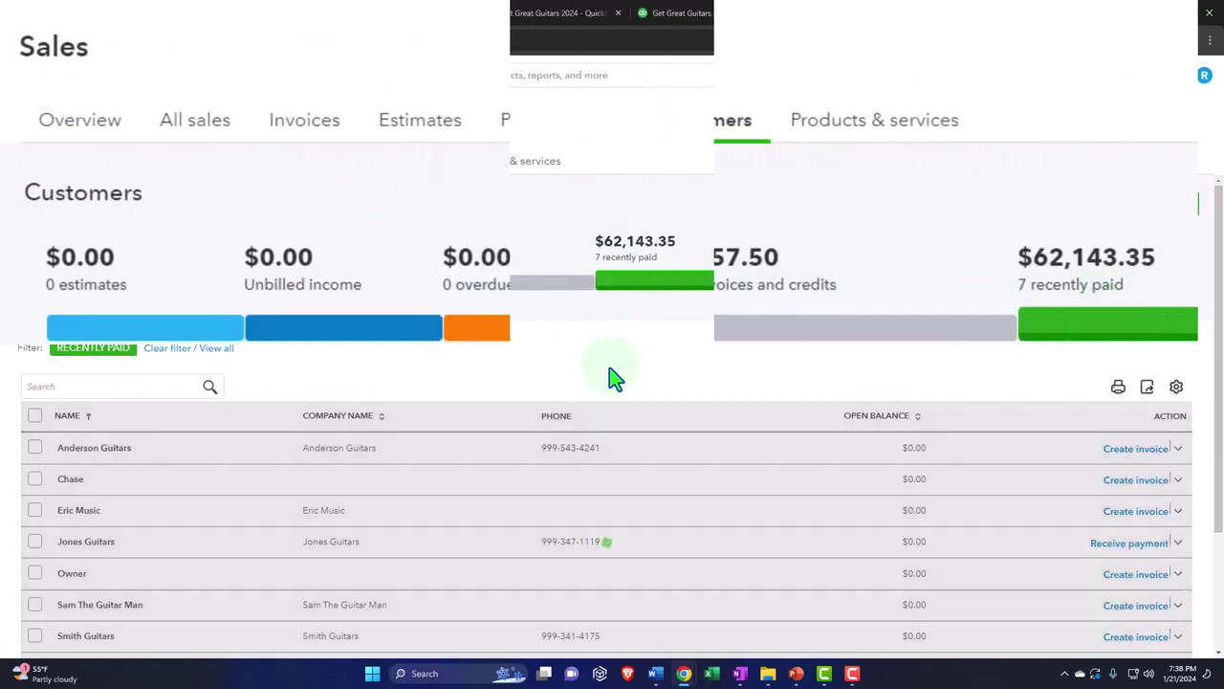
{"action": "scroll", "coordinate": [574, 423], "scroll_direction": "down", "scroll_amount": 1}
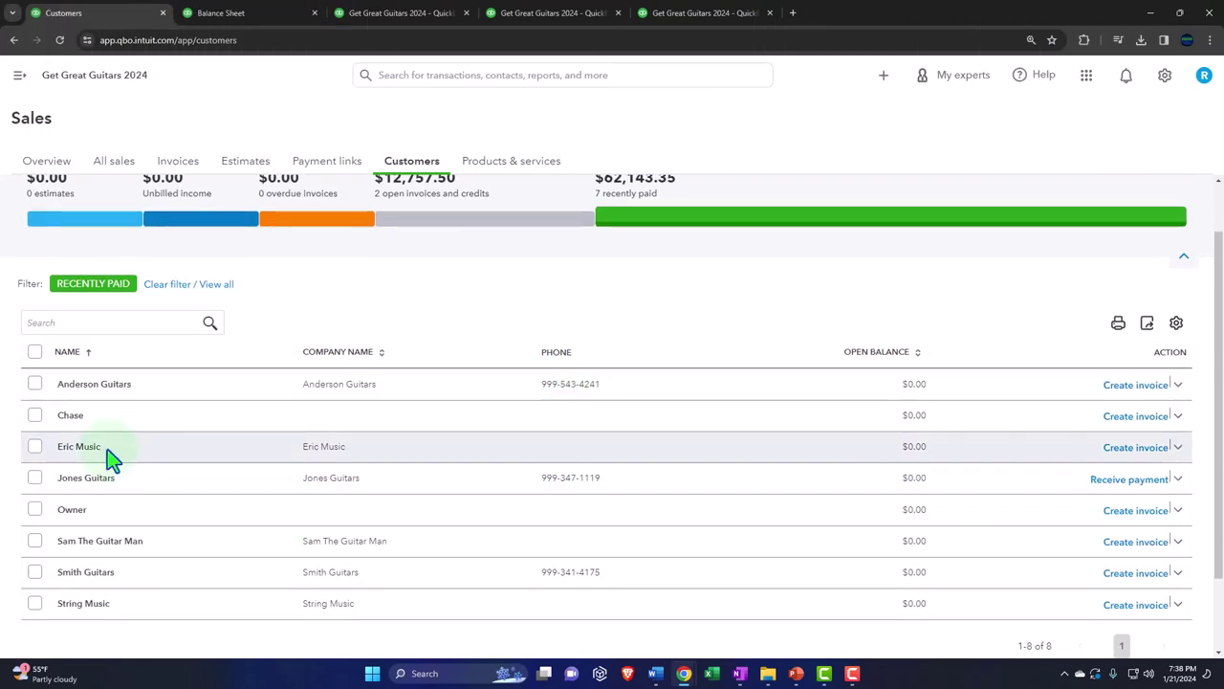
{"action": "left_click", "coordinate": [108, 451]}
{"action": "scroll", "coordinate": [411, 478], "scroll_direction": "down", "scroll_amount": 1}
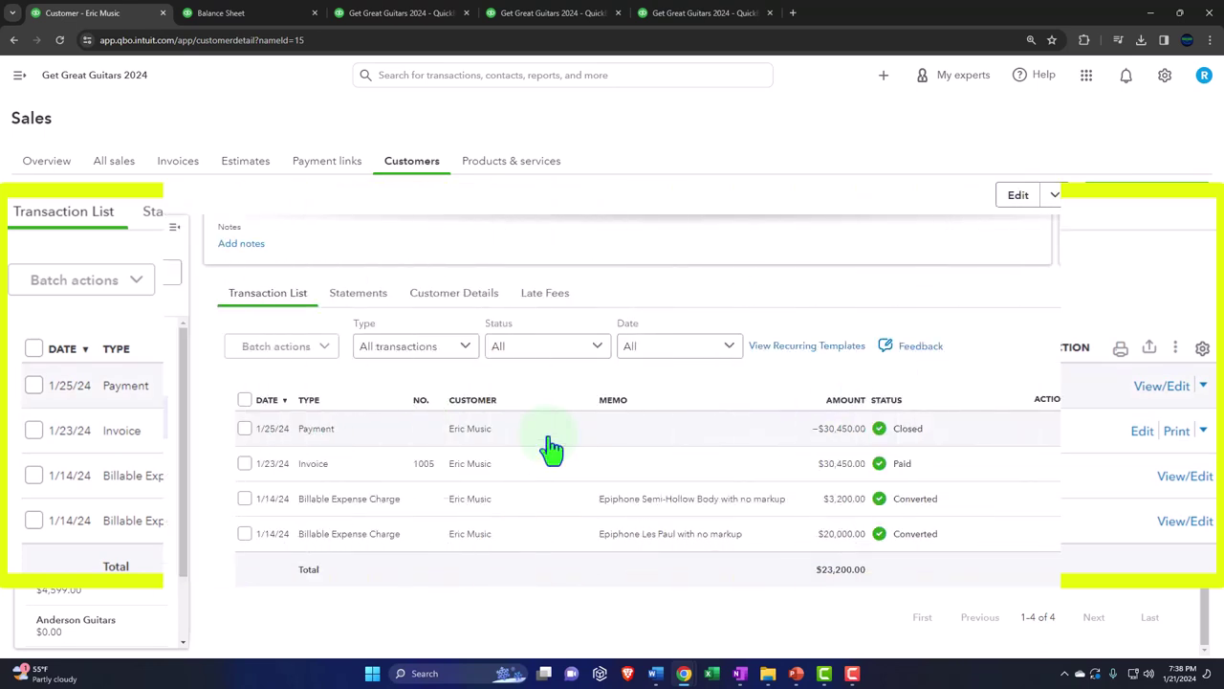
Step: Review the summary and full form of Eric Music's 1/25/24 payment, then return to the transaction list
{"action": "left_click", "coordinate": [550, 440]}
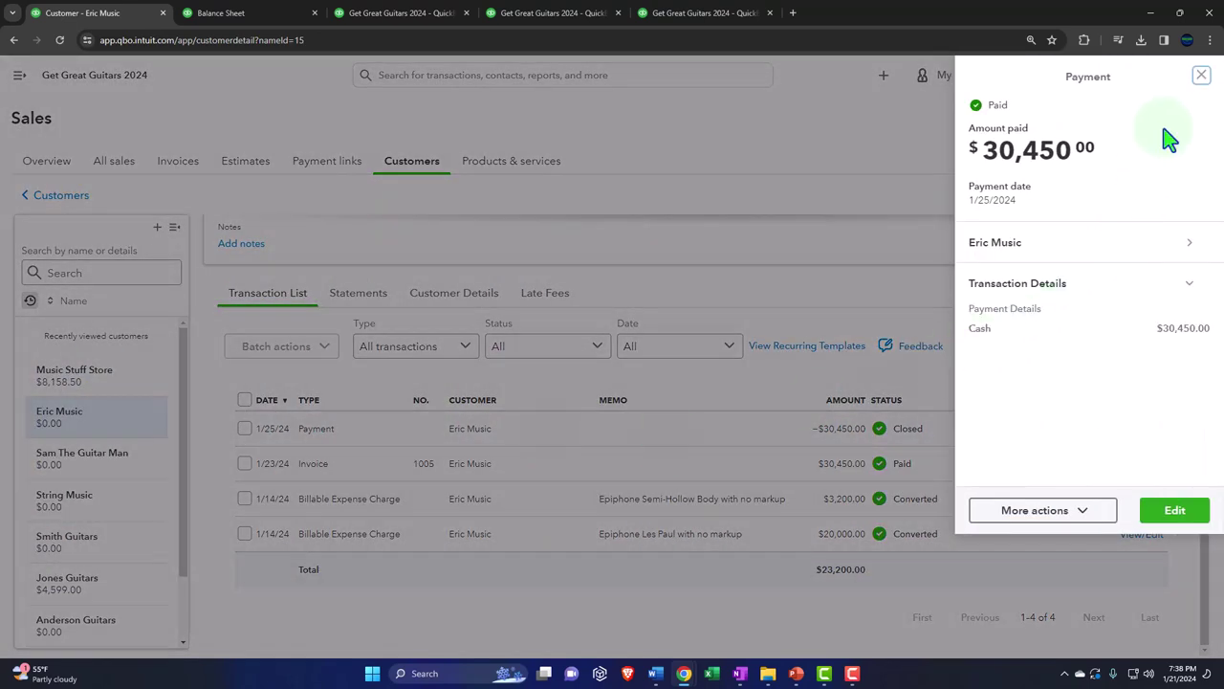
{"action": "left_click", "coordinate": [1201, 74]}
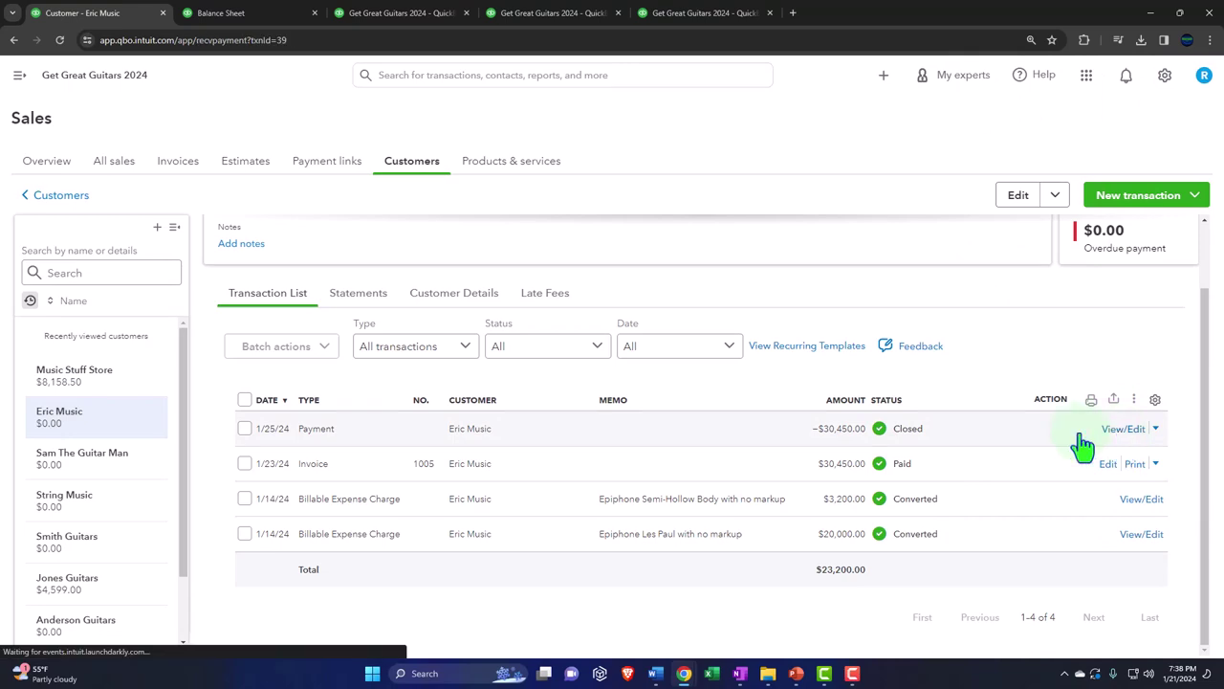
{"action": "left_click", "coordinate": [880, 457]}
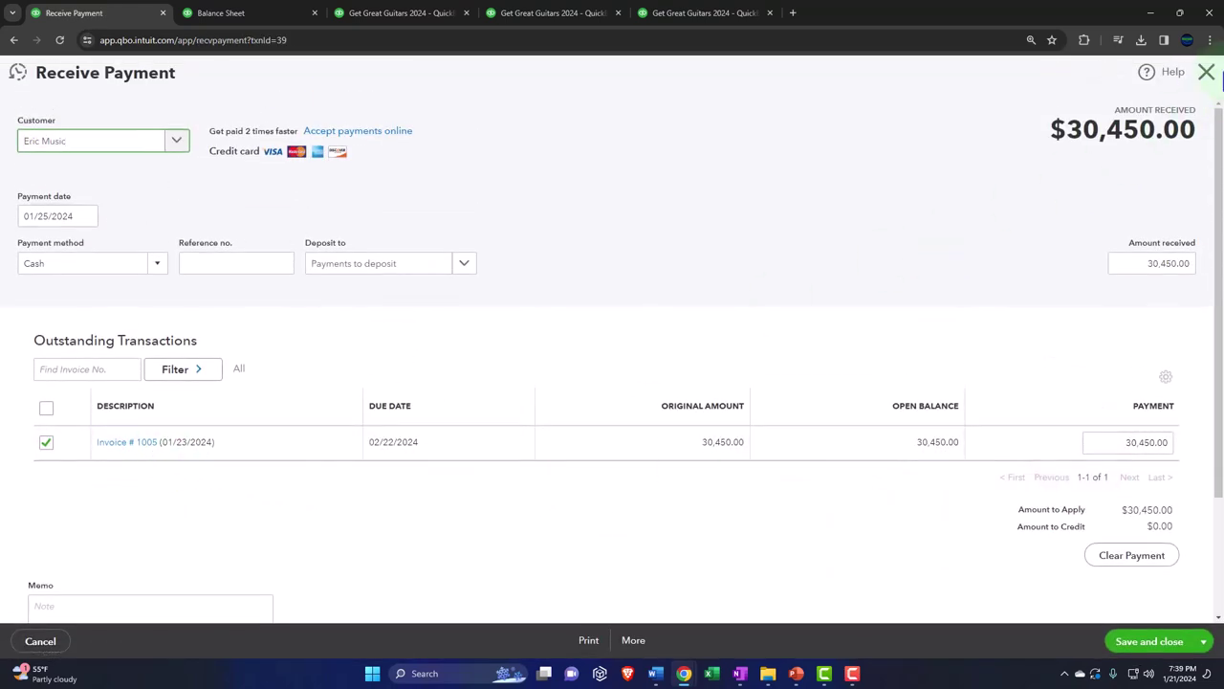
{"action": "left_click", "coordinate": [1207, 73]}
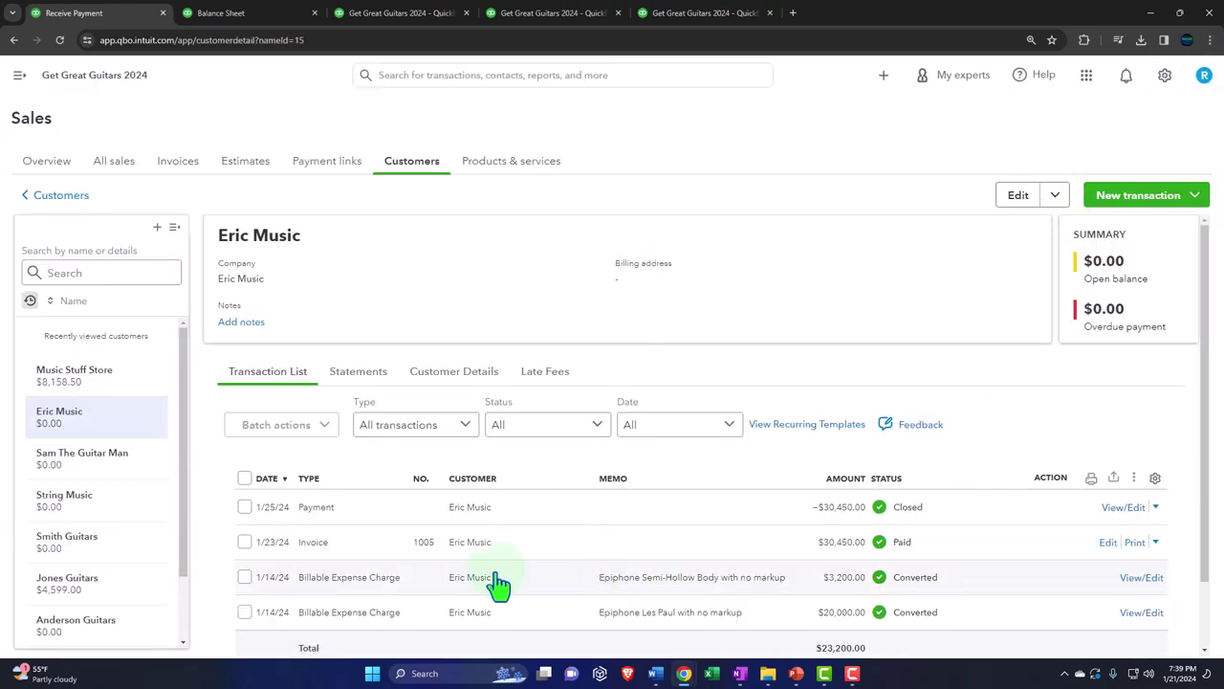
{"action": "left_click", "coordinate": [322, 542]}
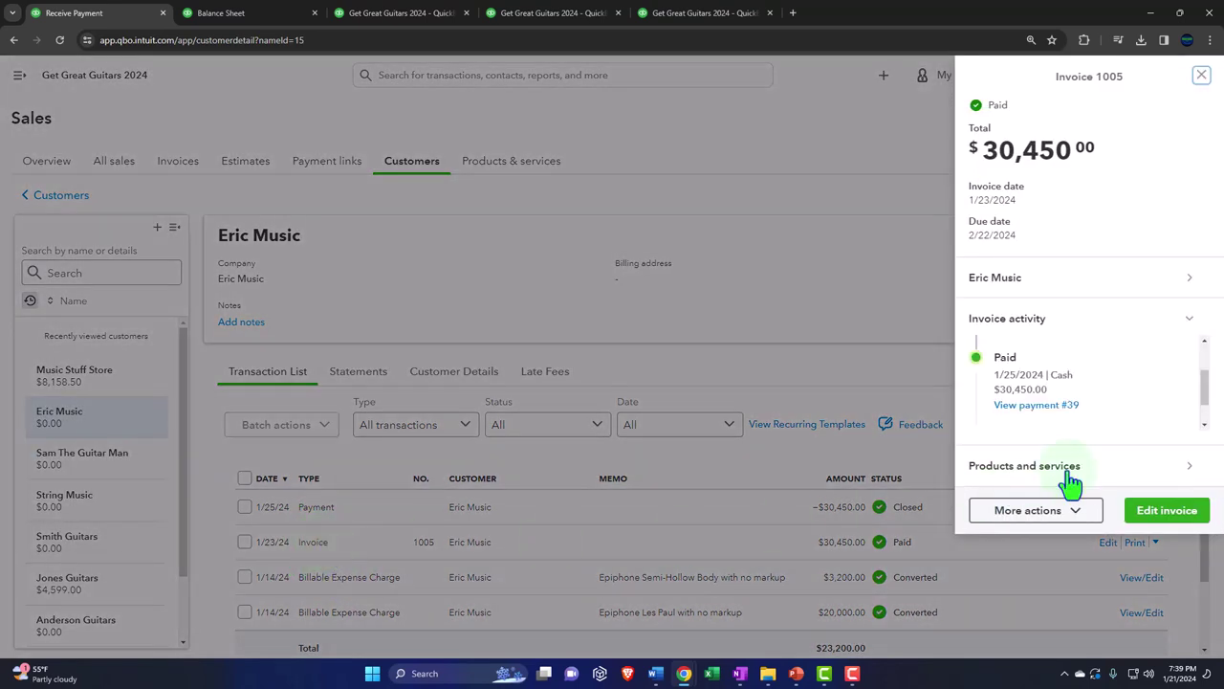
{"action": "scroll", "coordinate": [1138, 388], "scroll_direction": "down", "scroll_amount": 1}
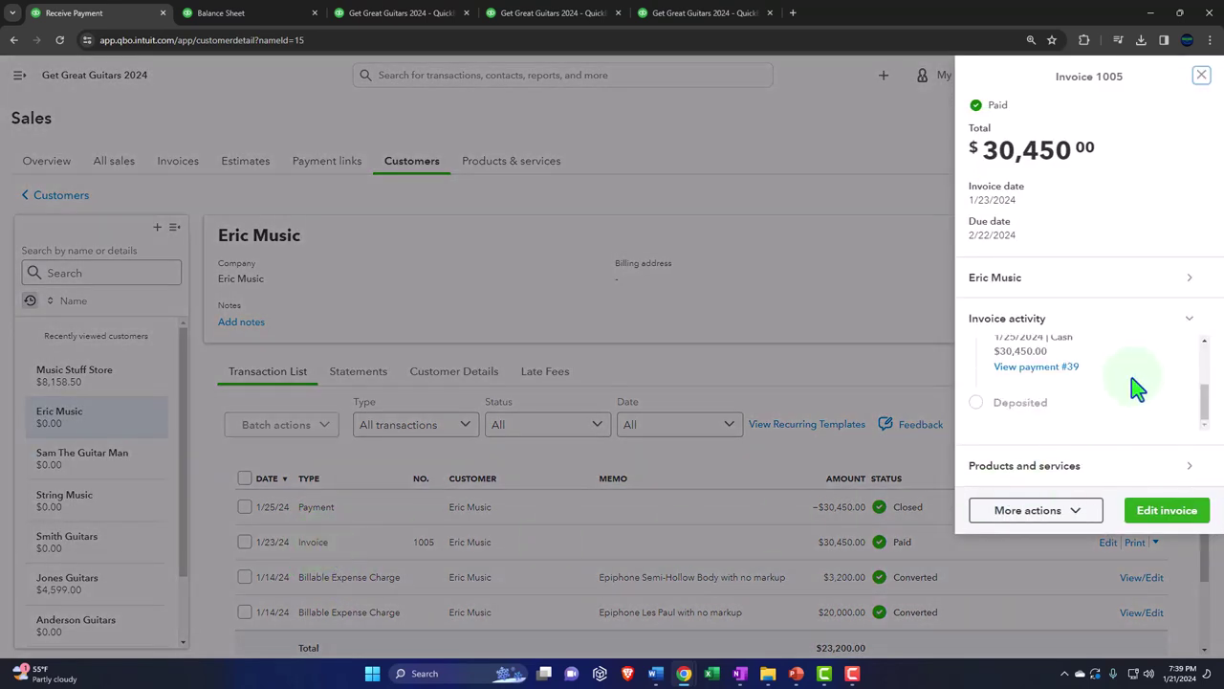
{"action": "left_click", "coordinate": [1201, 75]}
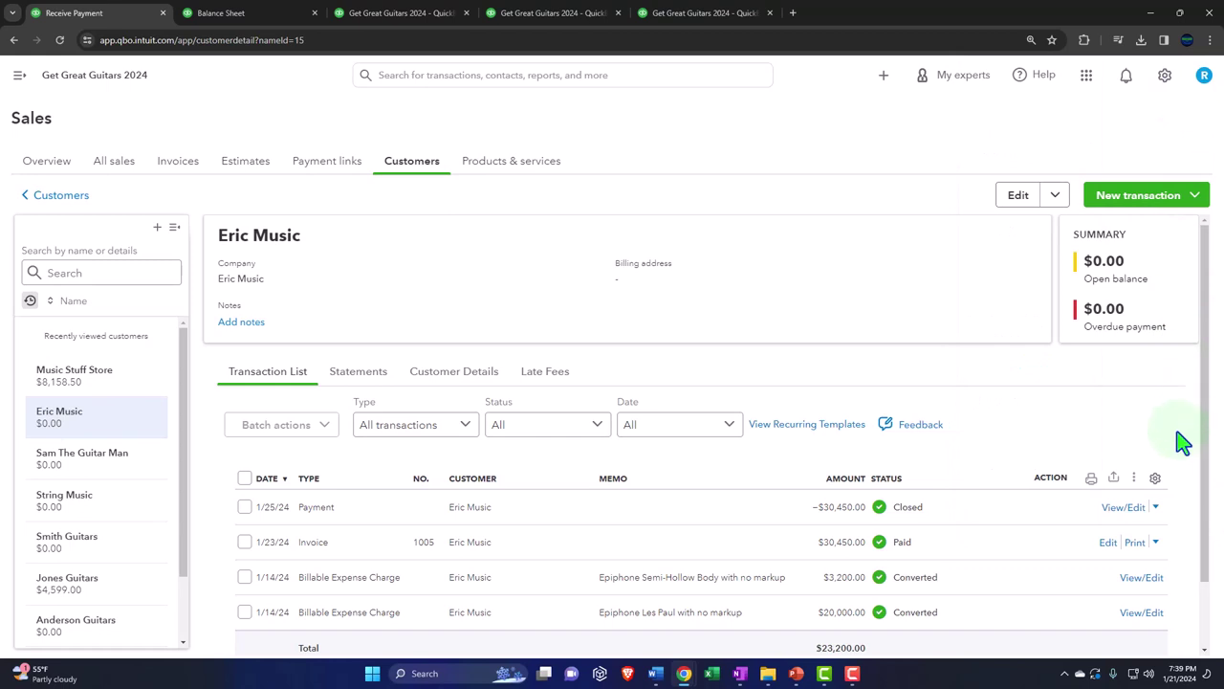
{"action": "left_click", "coordinate": [1110, 546]}
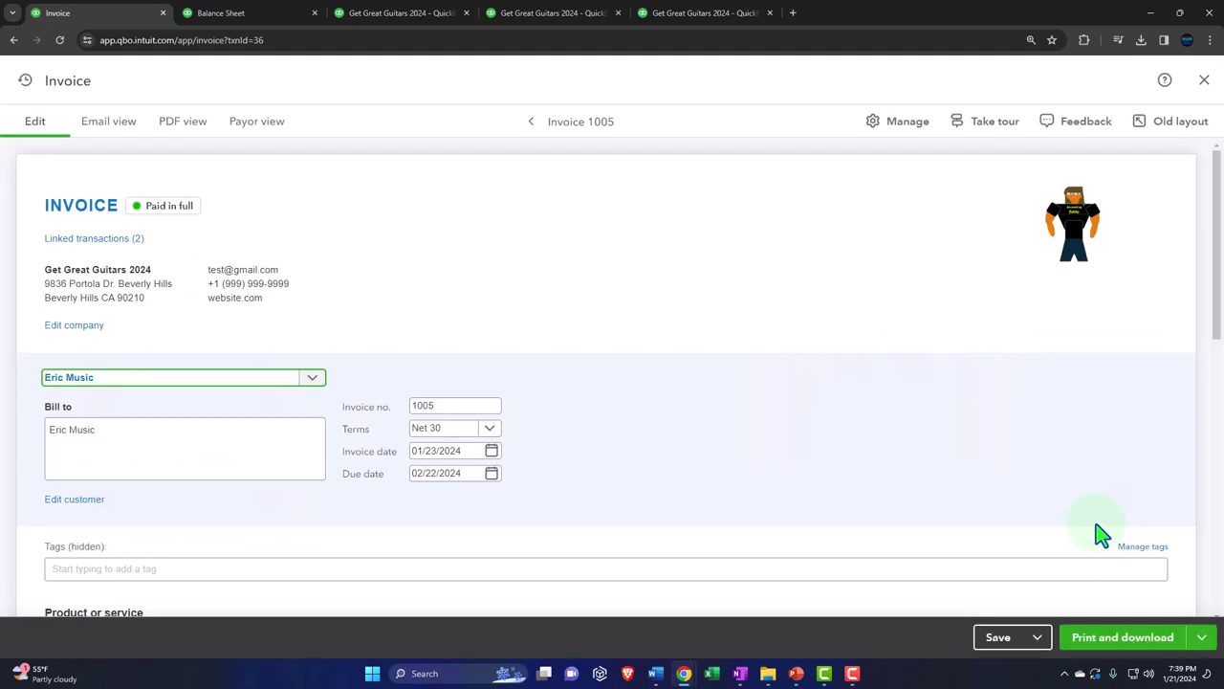
{"action": "left_click", "coordinate": [191, 208]}
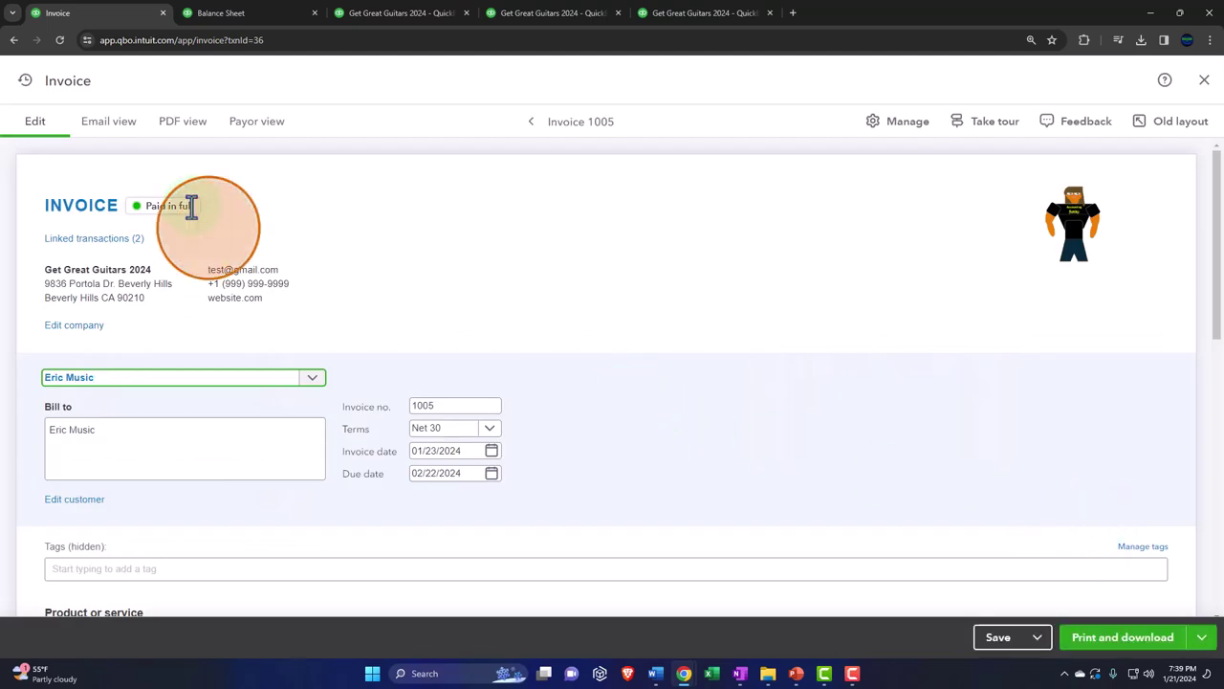
{"action": "left_click", "coordinate": [1205, 81]}
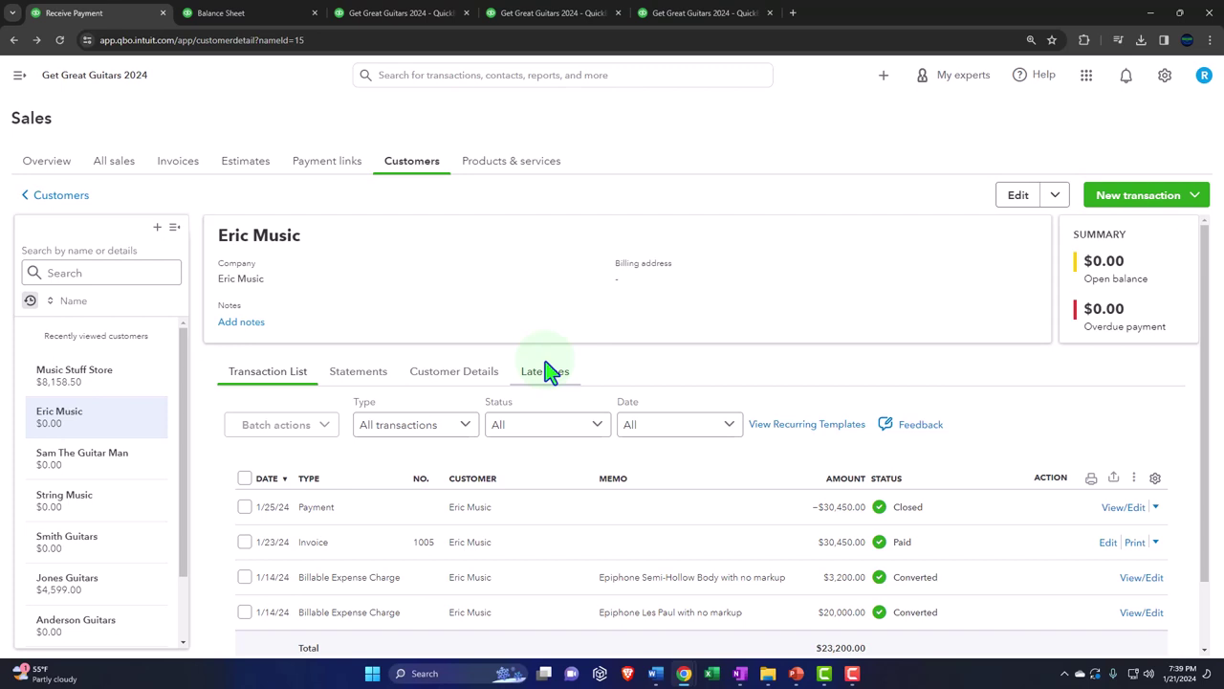
Step: Start a new bank deposit and check its account, date and the customer payments available for deposit
{"action": "left_click", "coordinate": [883, 77]}
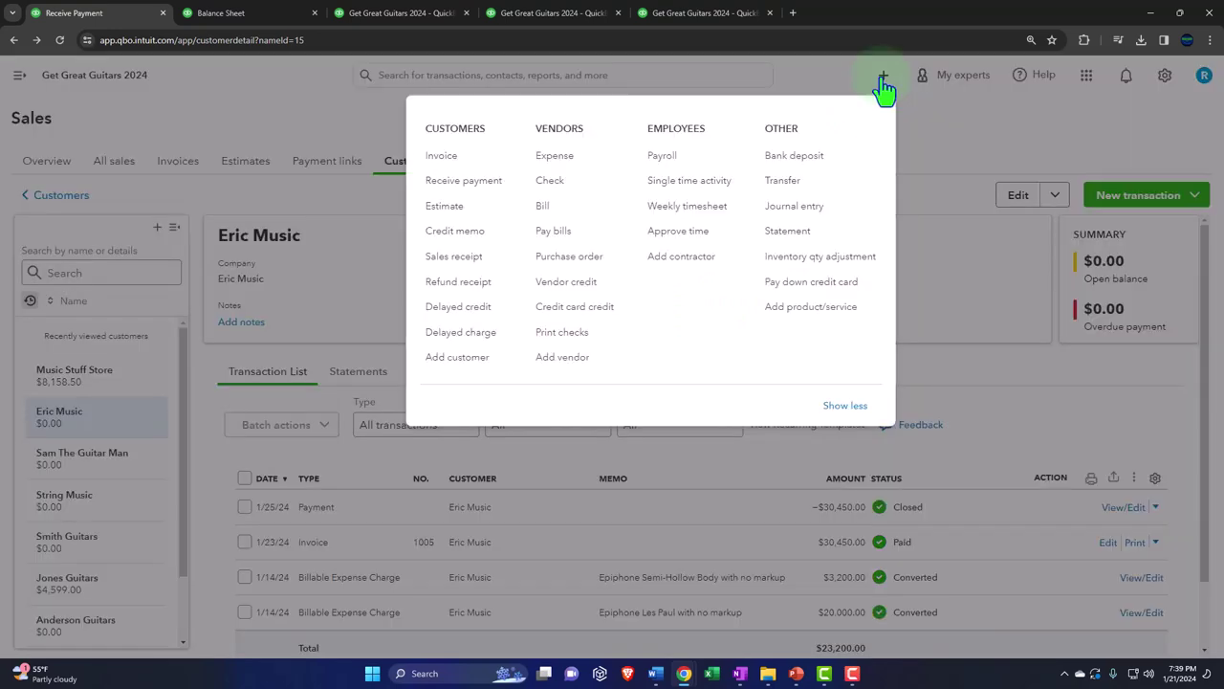
{"action": "left_click", "coordinate": [815, 161]}
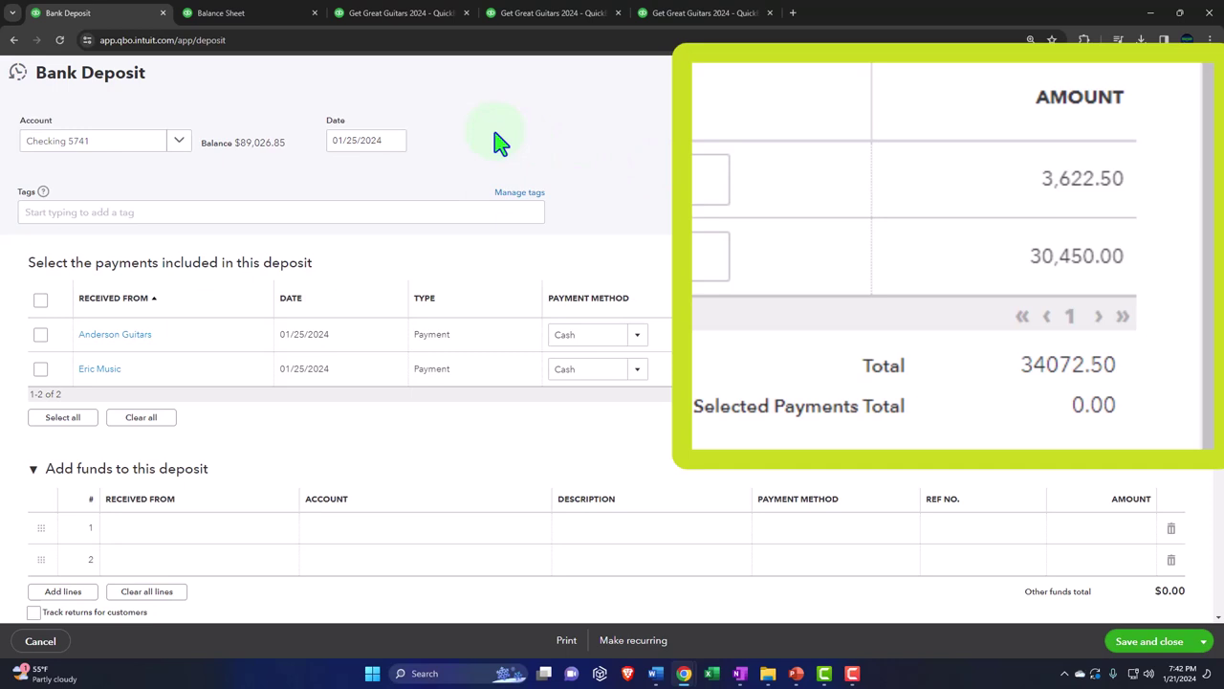
{"action": "left_click", "coordinate": [344, 134]}
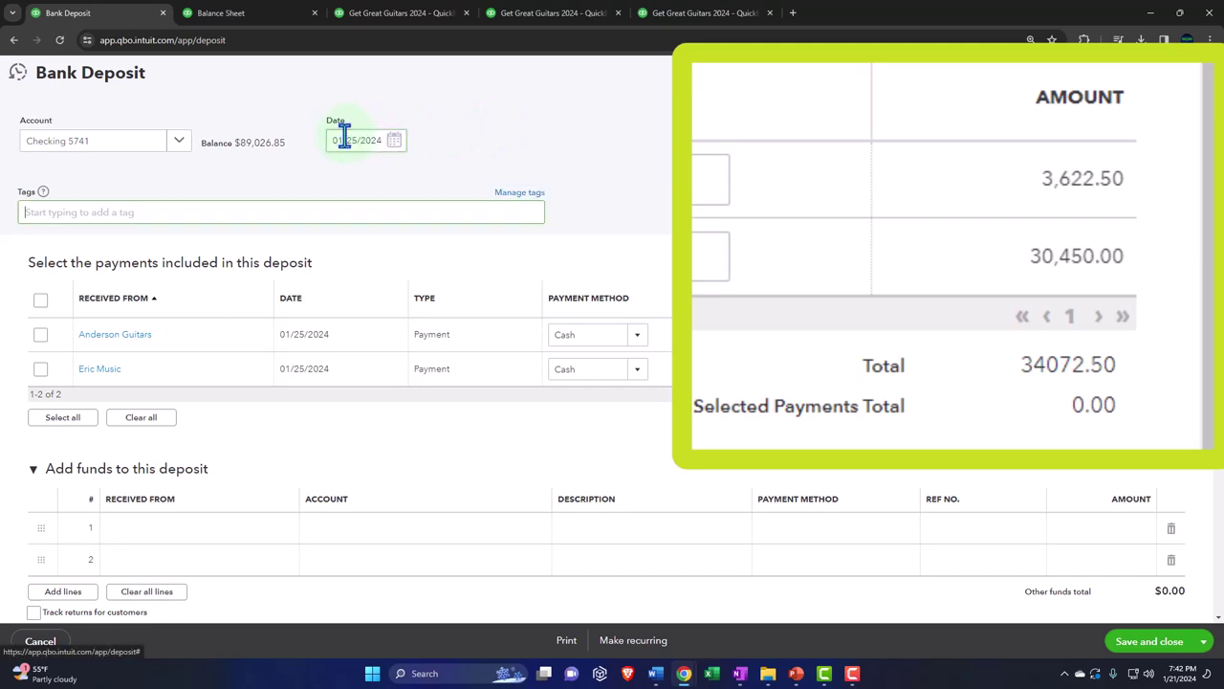
{"action": "left_click", "coordinate": [213, 260]}
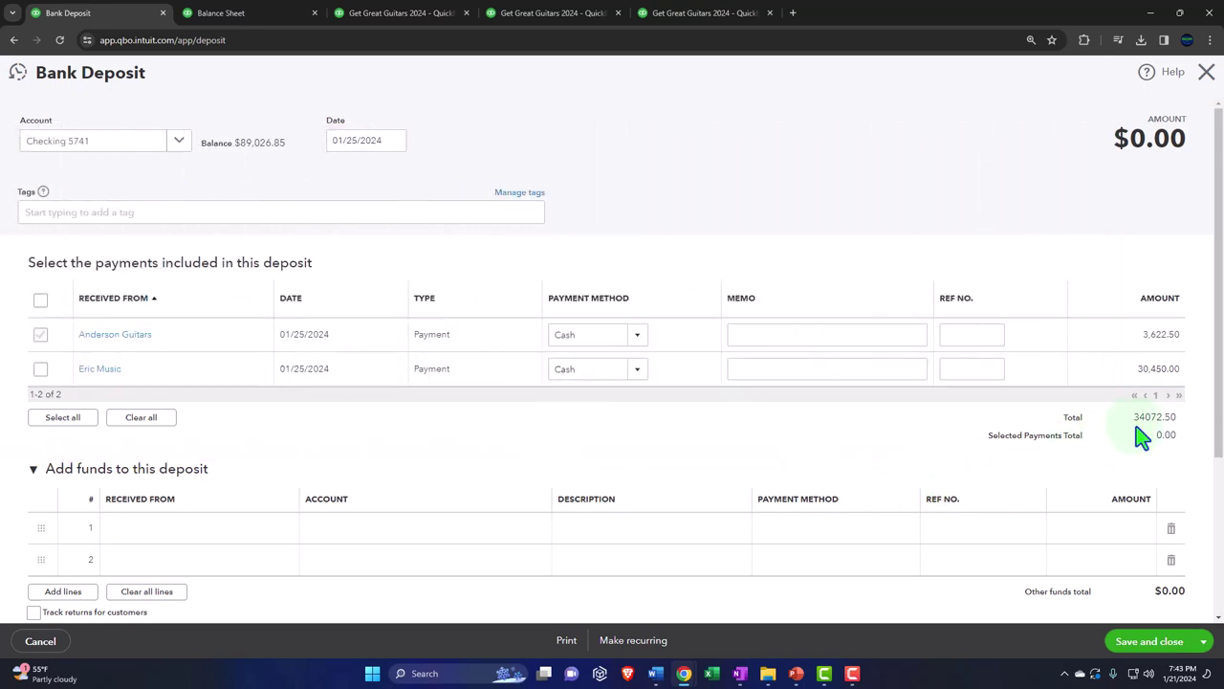
Step: Compare the deposit form's payments total with Payments to deposit on the Balance Sheet, then return to the deposit
{"action": "left_click", "coordinate": [252, 14]}
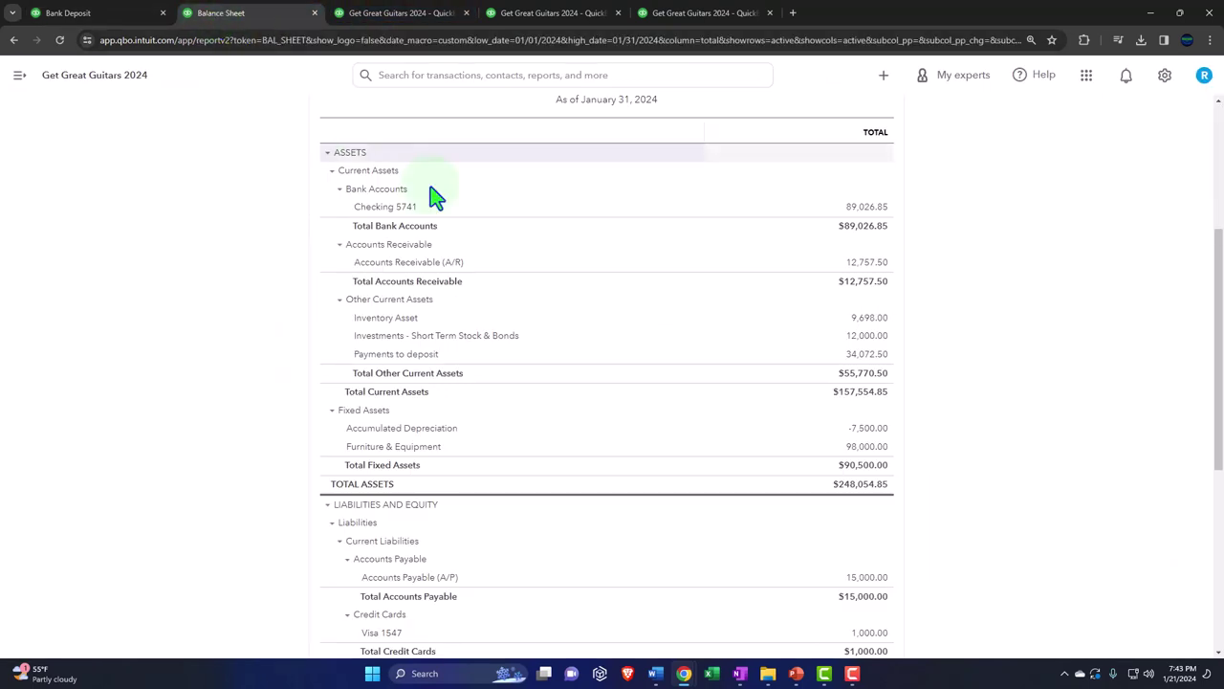
{"action": "left_click", "coordinate": [850, 465]}
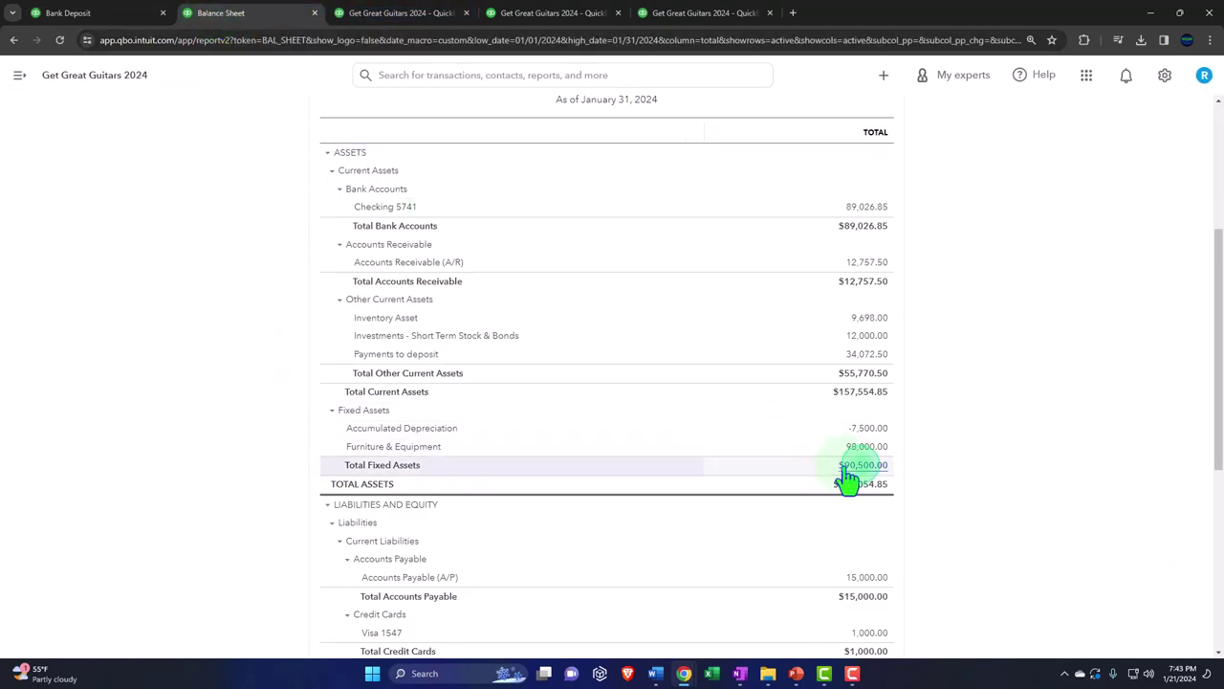
{"action": "left_click", "coordinate": [867, 356]}
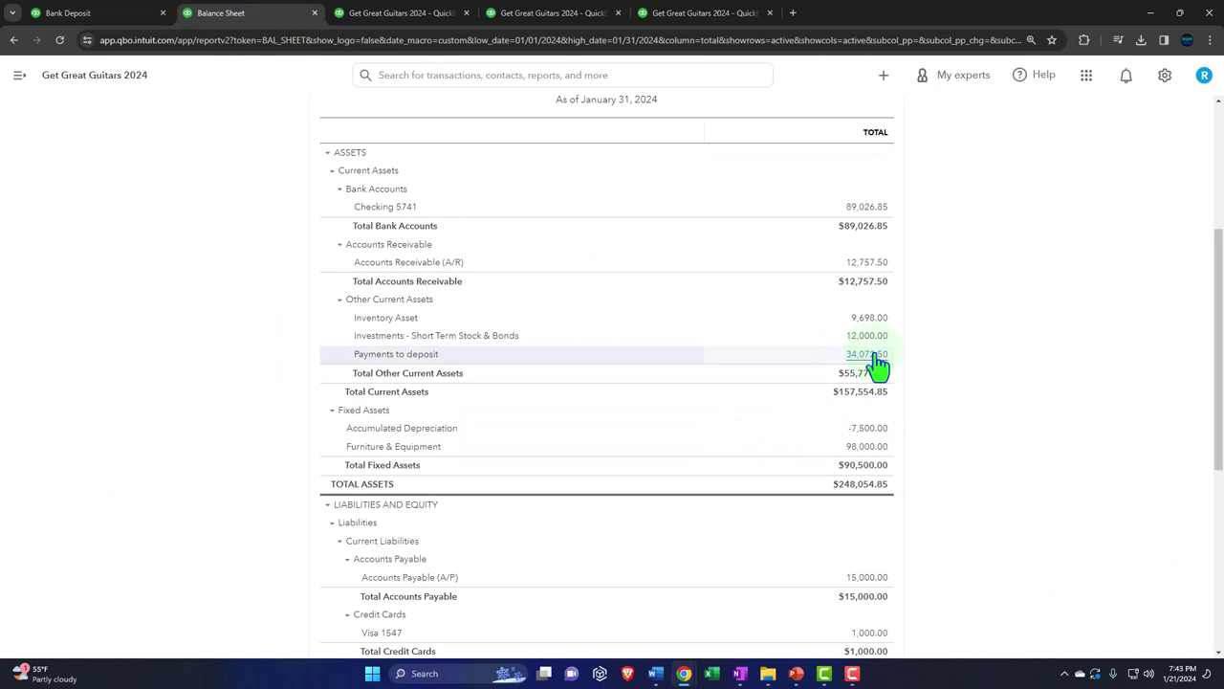
{"action": "left_click", "coordinate": [96, 13]}
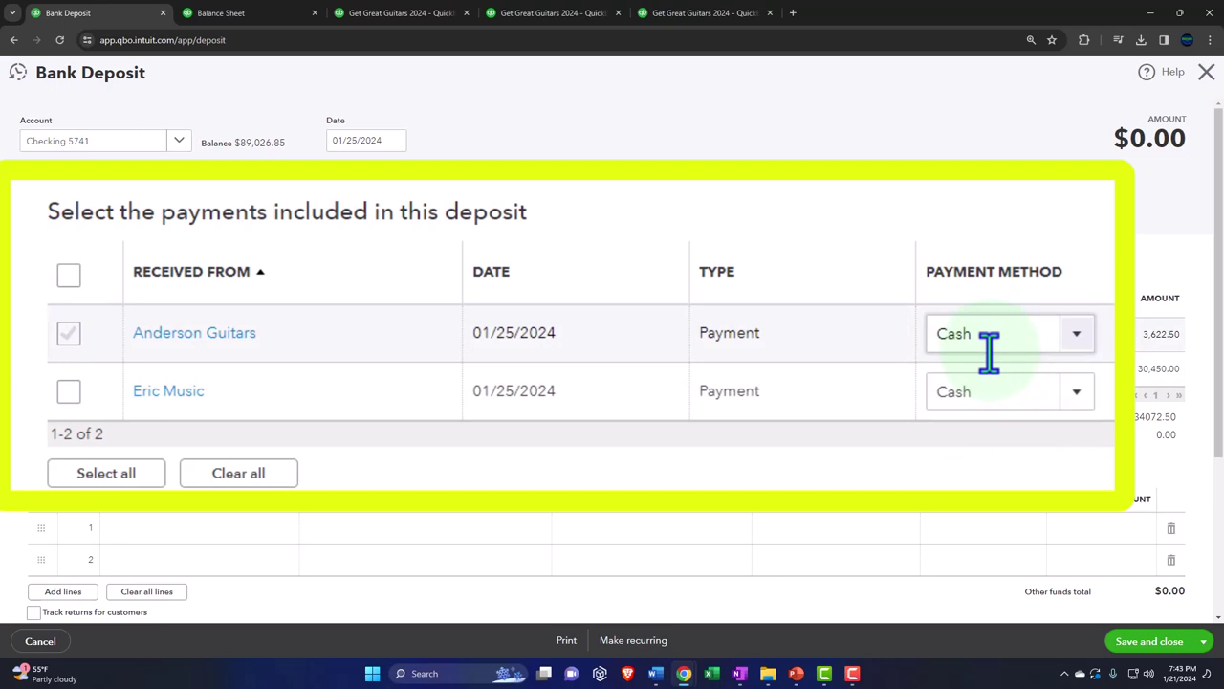
Step: Try a -50 amount on the first line of the funds added to the deposit and check the totals
{"action": "left_click", "coordinate": [68, 392]}
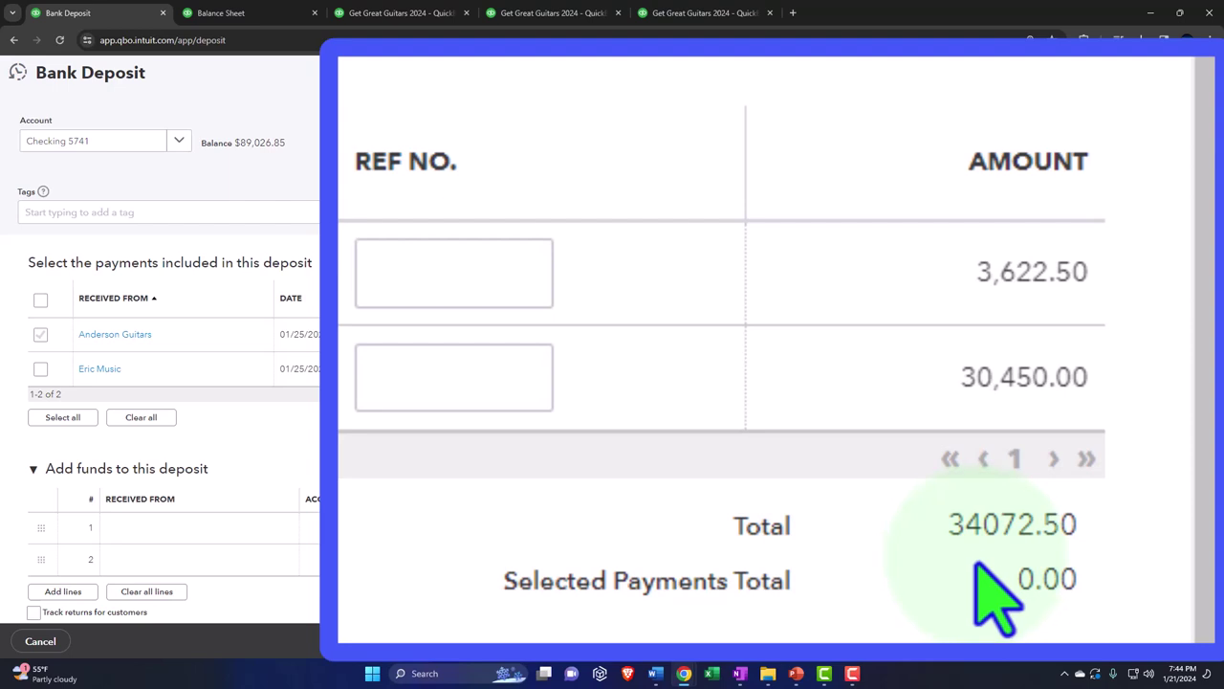
{"action": "scroll", "coordinate": [839, 495], "scroll_direction": "down", "scroll_amount": 1}
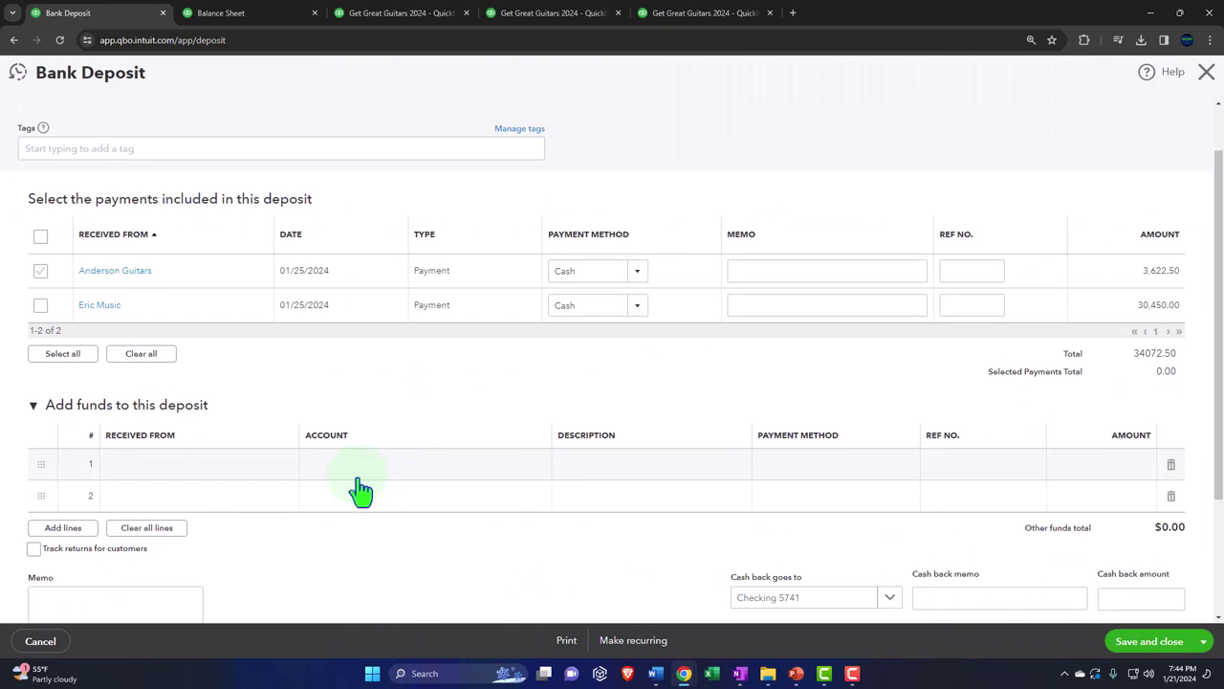
{"action": "left_click", "coordinate": [1068, 469]}
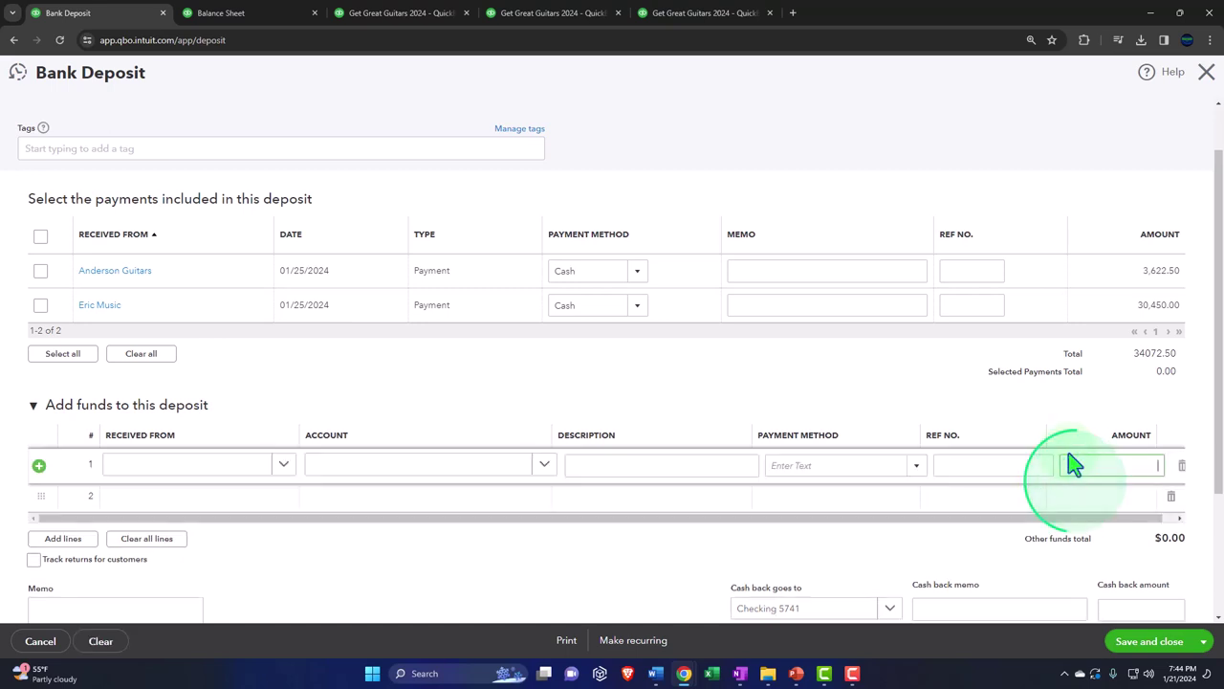
{"action": "type", "text": "-50"}
{"action": "key", "text": "Tab"}
{"action": "scroll", "coordinate": [1069, 461], "scroll_direction": "down", "scroll_amount": 1}
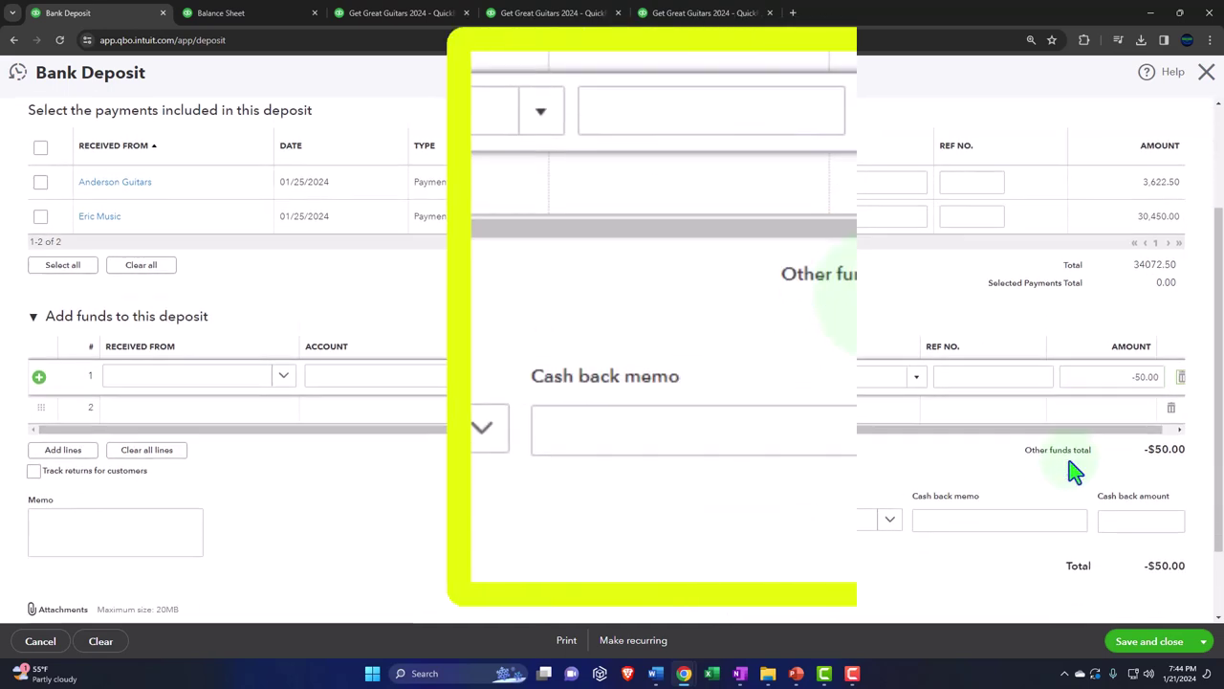
{"action": "scroll", "coordinate": [1071, 463], "scroll_direction": "down", "scroll_amount": 1}
{"action": "scroll", "coordinate": [1071, 464], "scroll_direction": "up", "scroll_amount": 2}
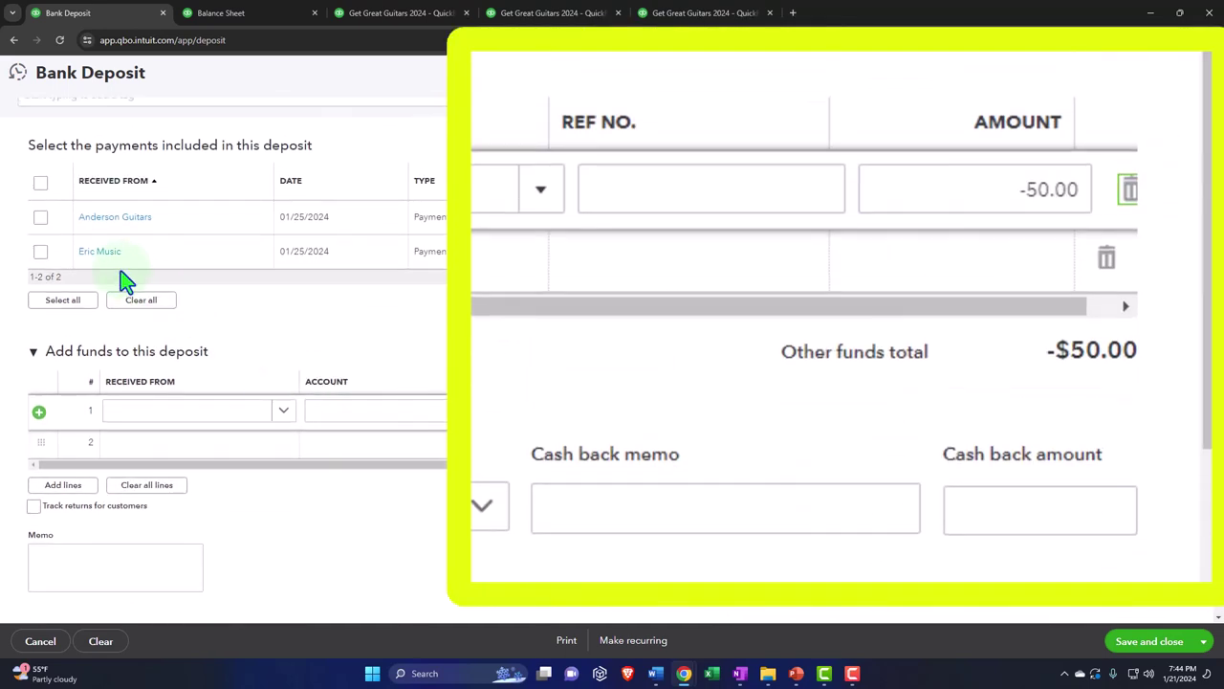
Step: Include the Anderson Guitars and Eric Music payments in the bank deposit and check the deposit total
{"action": "left_click", "coordinate": [40, 217]}
{"action": "left_click", "coordinate": [40, 252]}
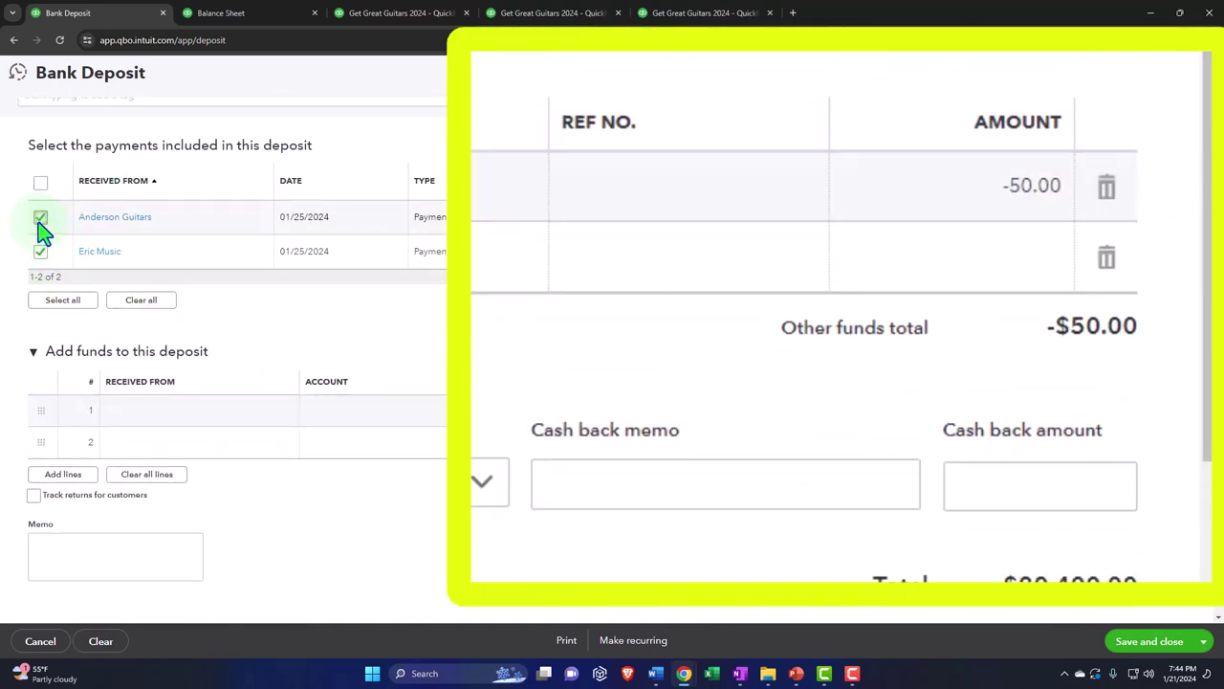
{"action": "scroll", "coordinate": [708, 416], "scroll_direction": "down", "scroll_amount": 1}
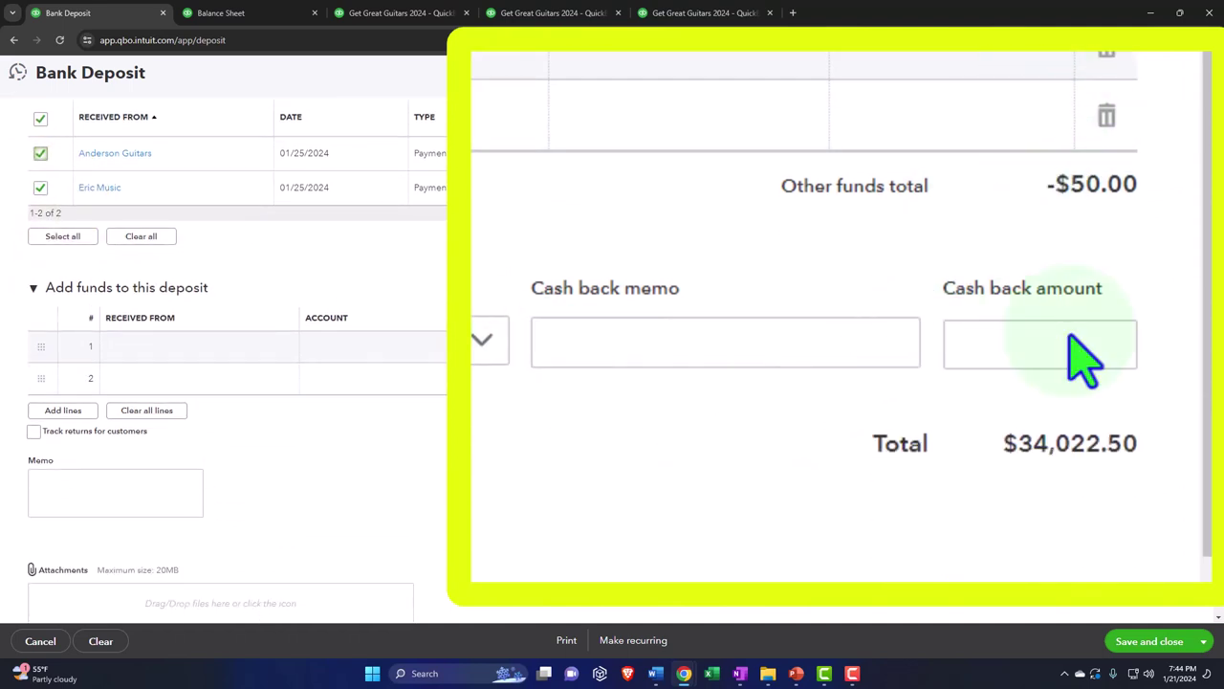
{"action": "scroll", "coordinate": [1062, 499], "scroll_direction": "up", "scroll_amount": 1}
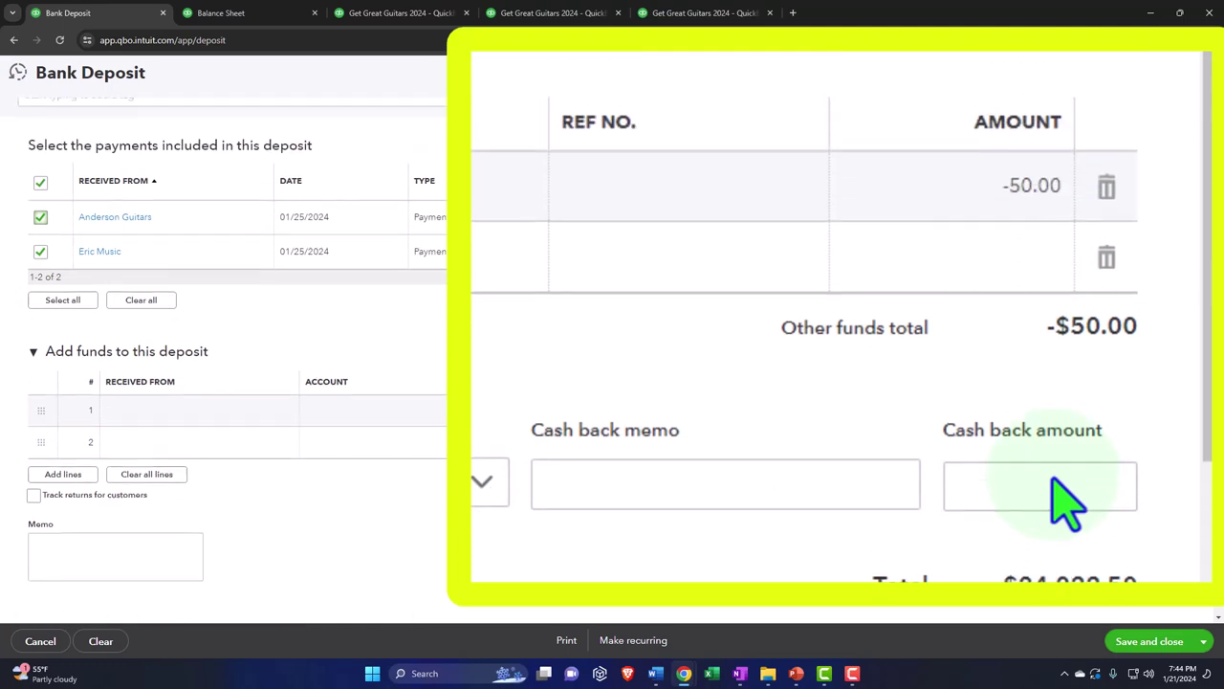
Step: Clear the -50 amount from the first added funds line of the deposit
{"action": "left_click", "coordinate": [995, 196]}
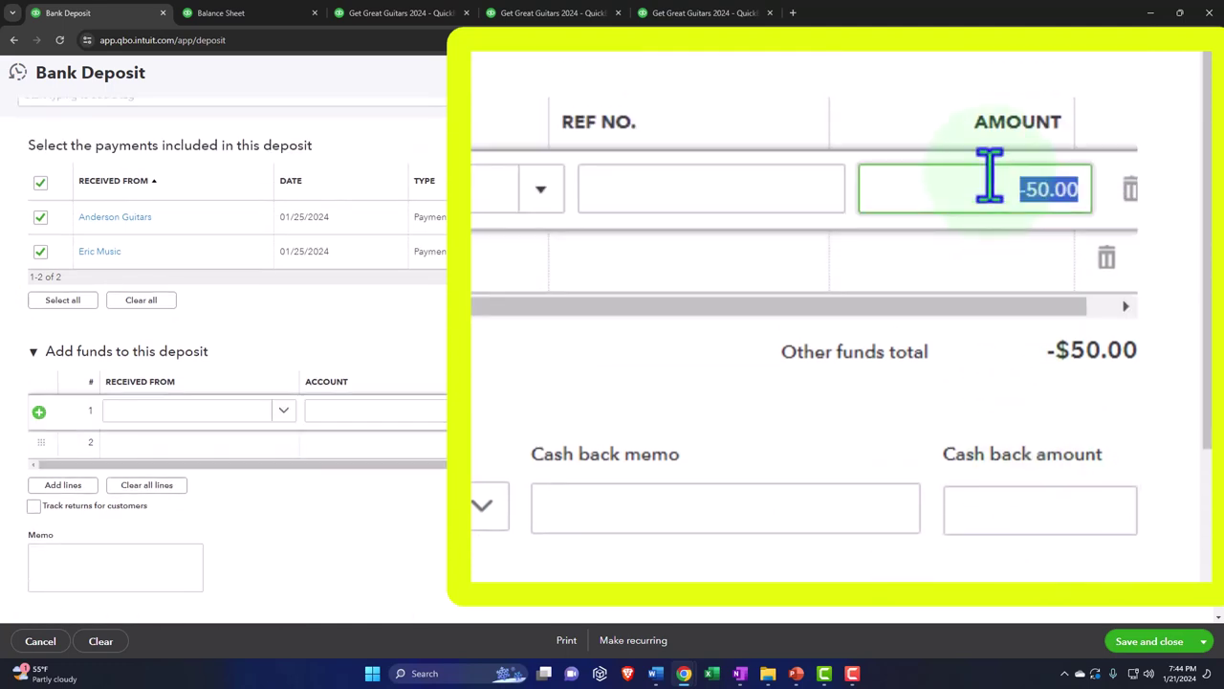
{"action": "key", "text": "BackSpace"}
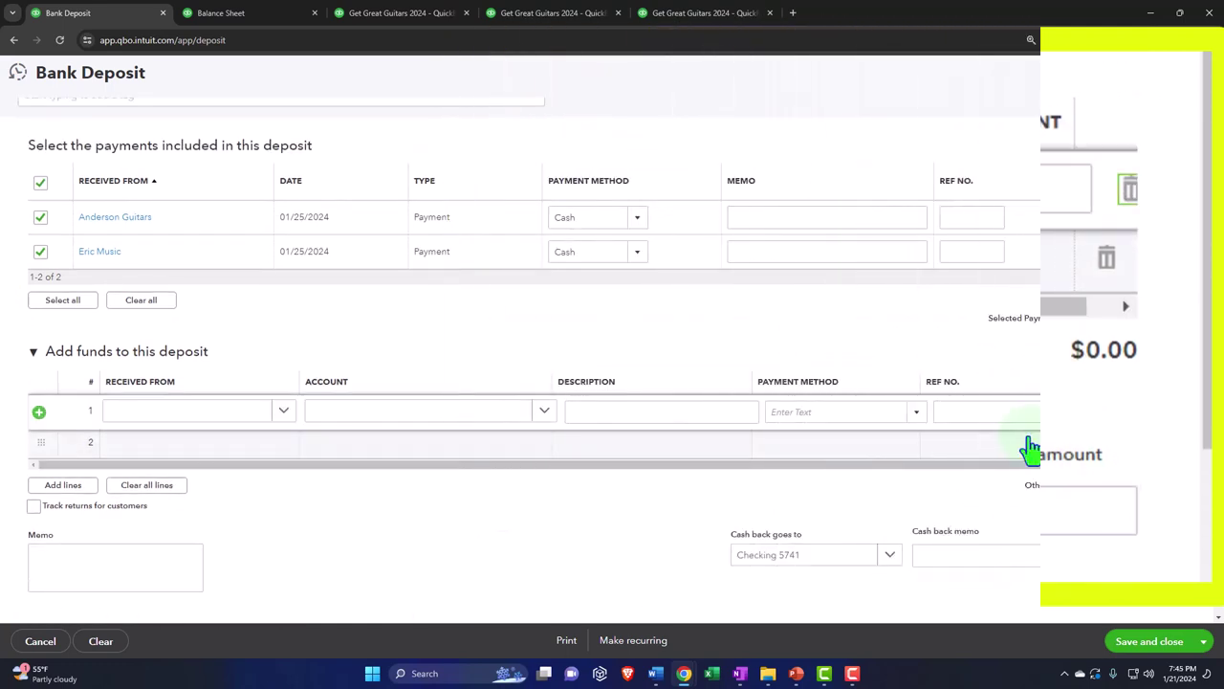
{"action": "scroll", "coordinate": [1033, 435], "scroll_direction": "up", "scroll_amount": 1}
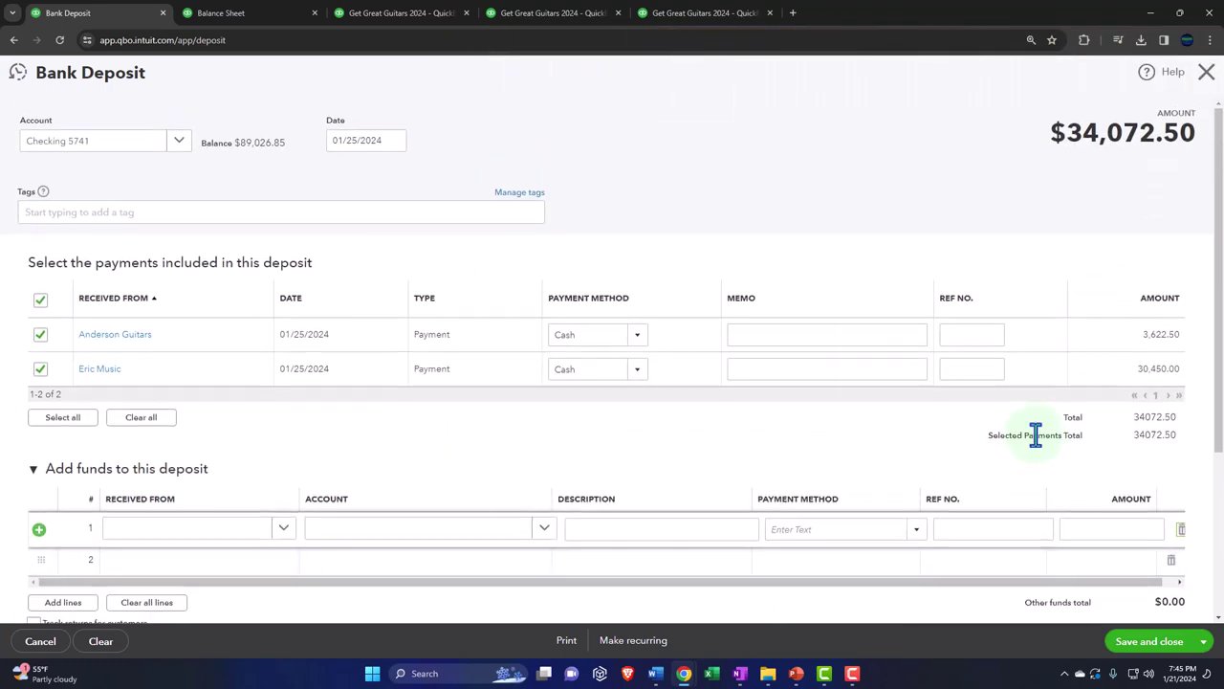
Step: Review the selected payments total and deposit account choices, then save and close the bank deposit to the checking account
{"action": "left_click", "coordinate": [1136, 434]}
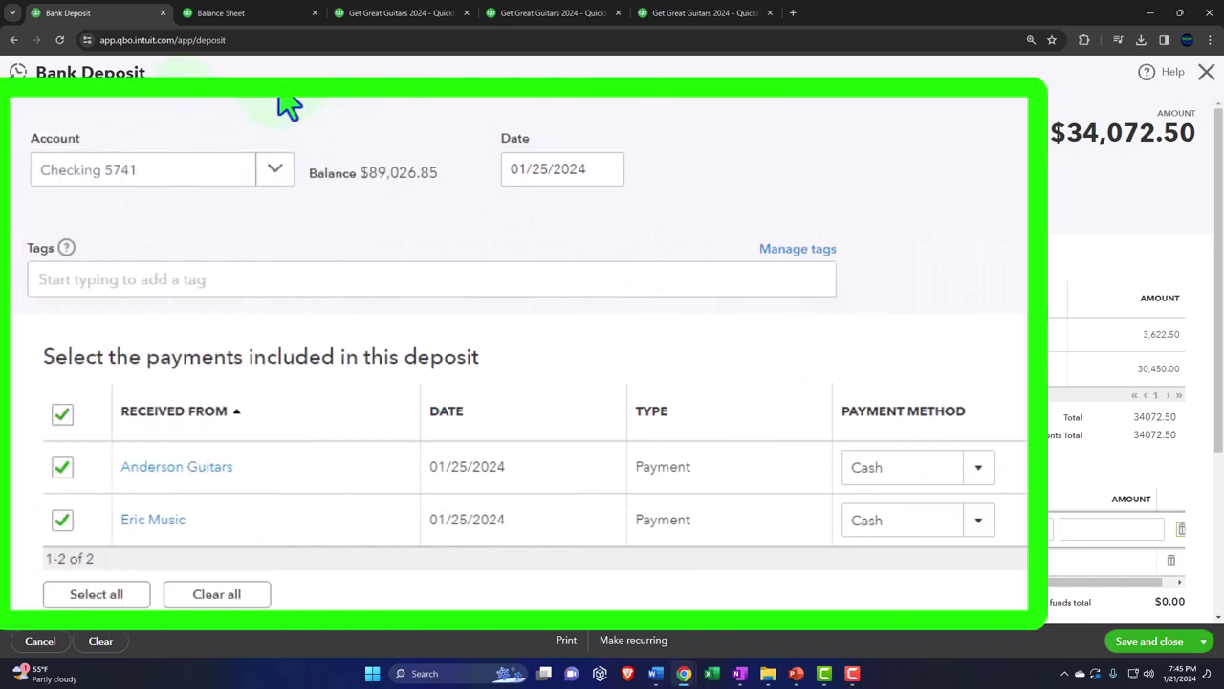
{"action": "left_click", "coordinate": [275, 172]}
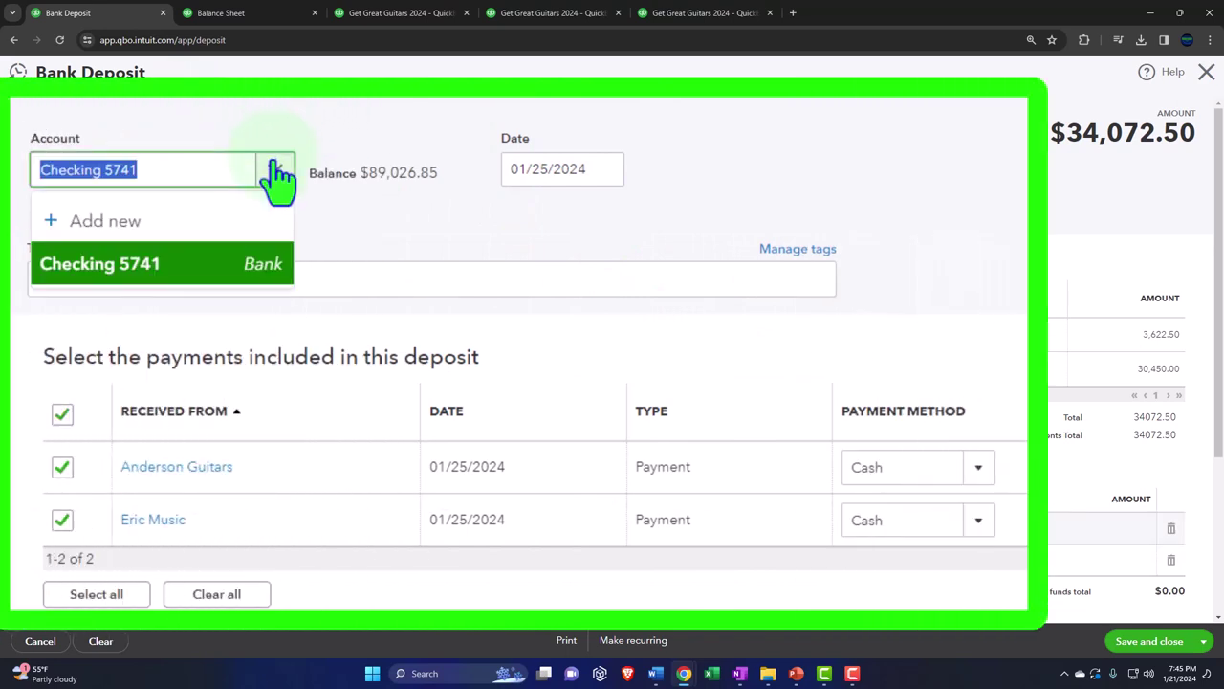
{"action": "left_click", "coordinate": [277, 174]}
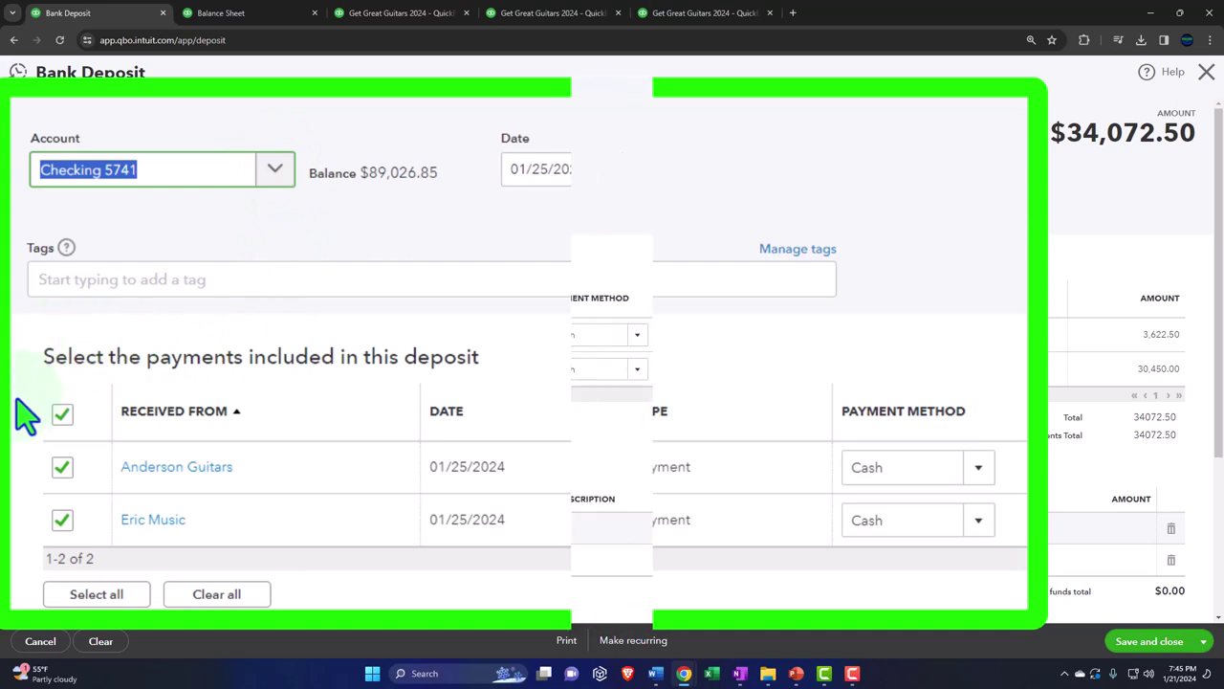
{"action": "scroll", "coordinate": [252, 470], "scroll_direction": "down", "scroll_amount": 1}
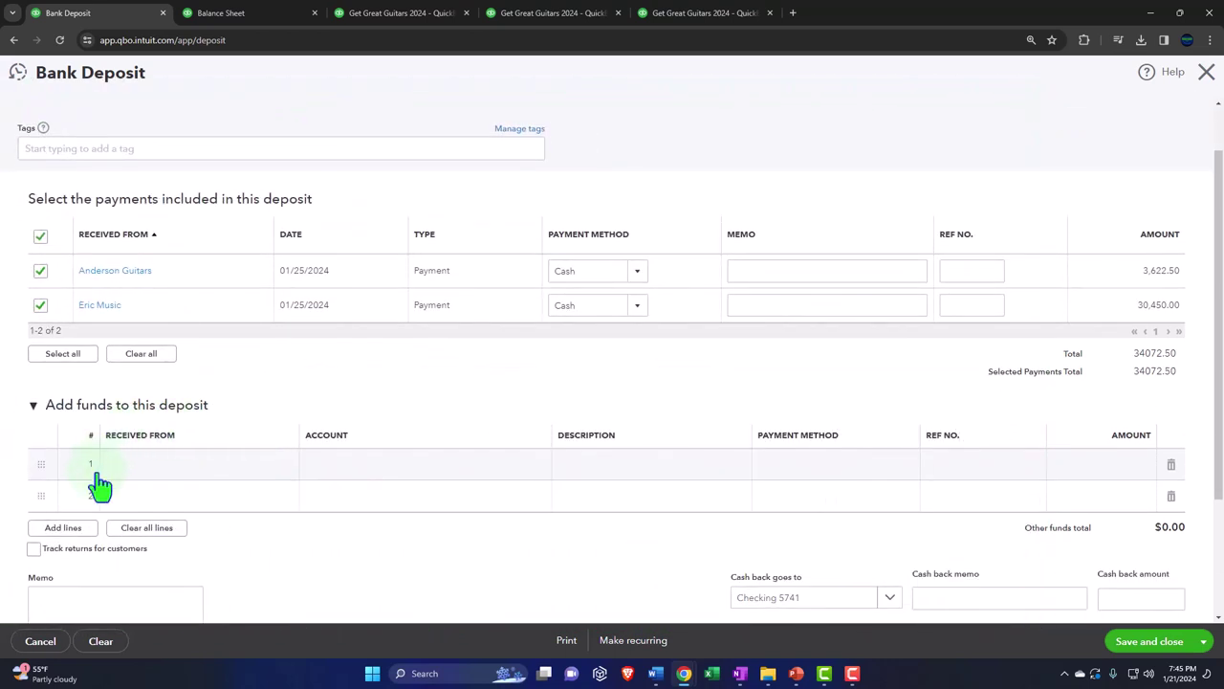
{"action": "left_click", "coordinate": [191, 519]}
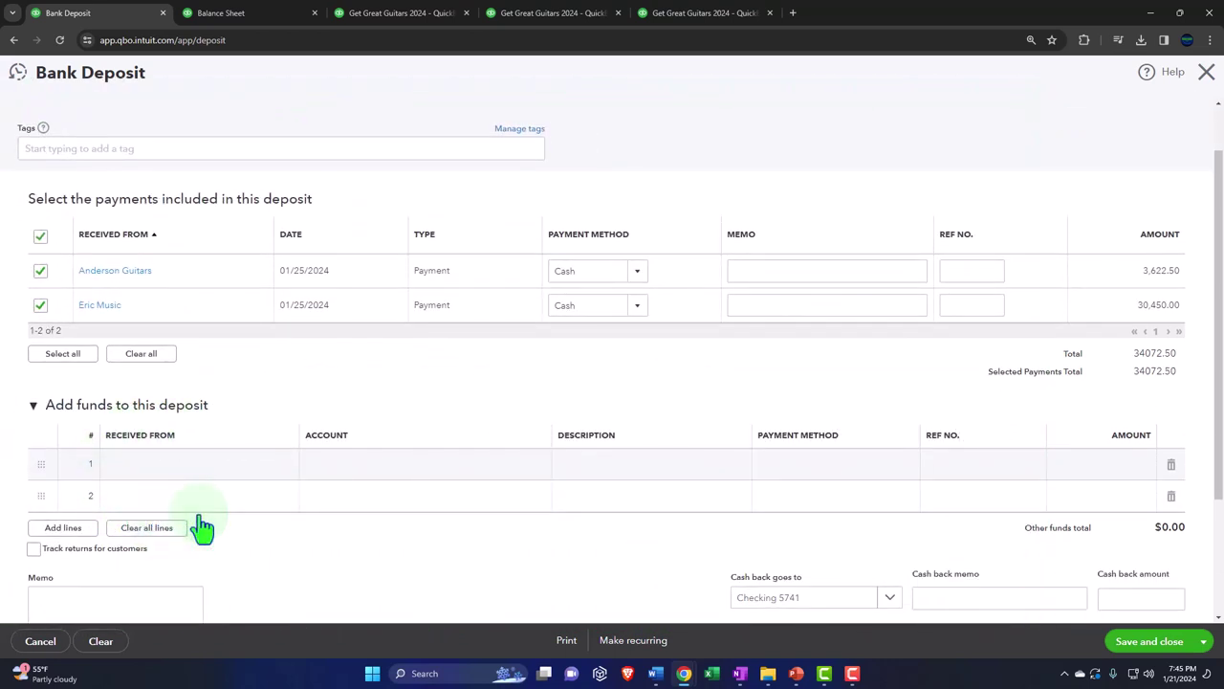
{"action": "scroll", "coordinate": [202, 526], "scroll_direction": "up", "scroll_amount": 1}
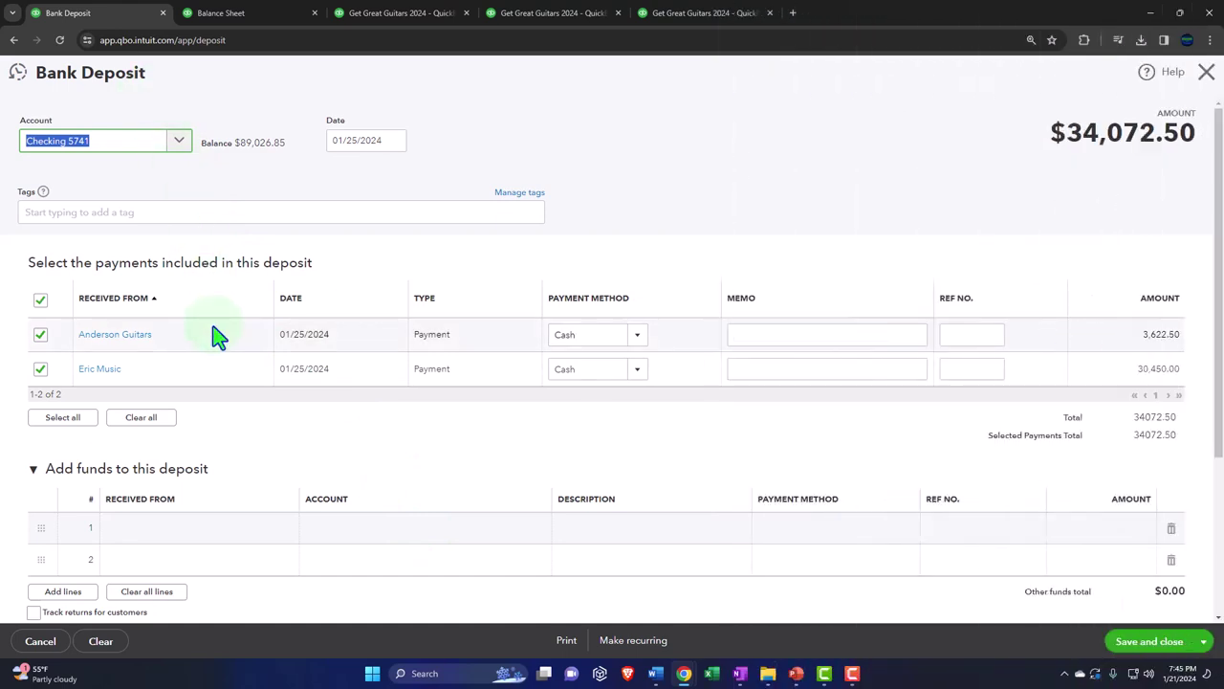
{"action": "left_click", "coordinate": [1139, 650]}
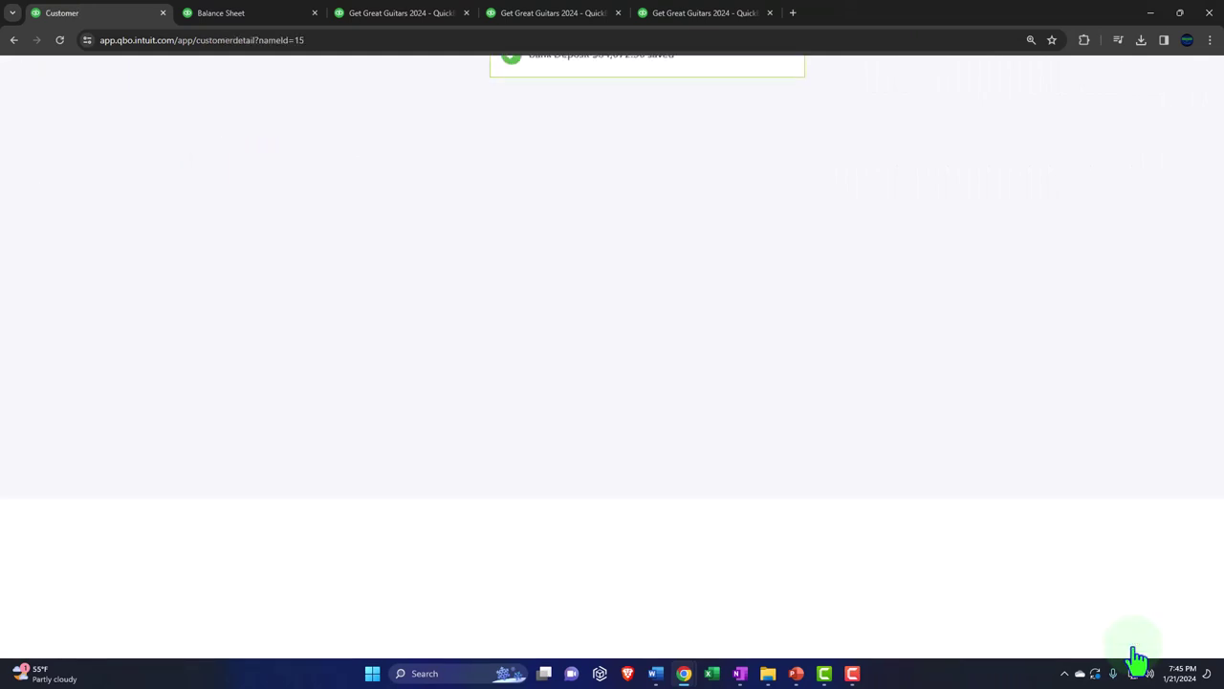
Step: Open the transaction report behind the checking account balance on the Balance Sheet
{"action": "left_click", "coordinate": [274, 20]}
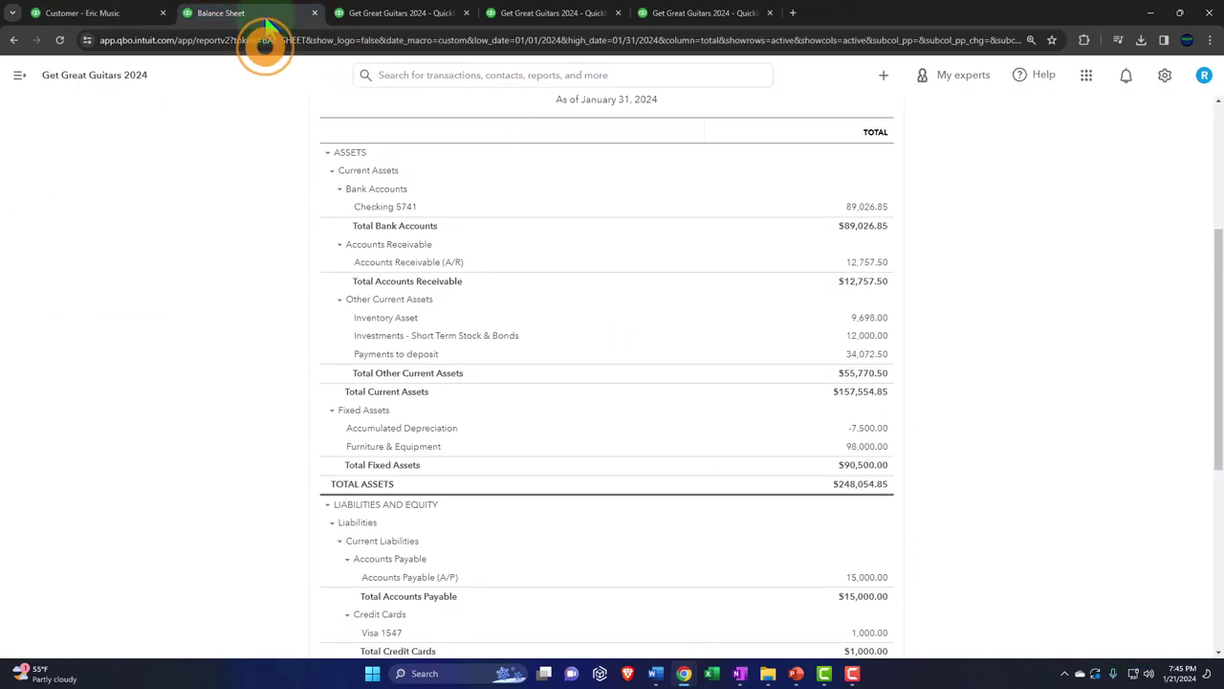
{"action": "key", "text": "ctrl+plus"}
{"action": "key", "text": "ctrl+plus"}
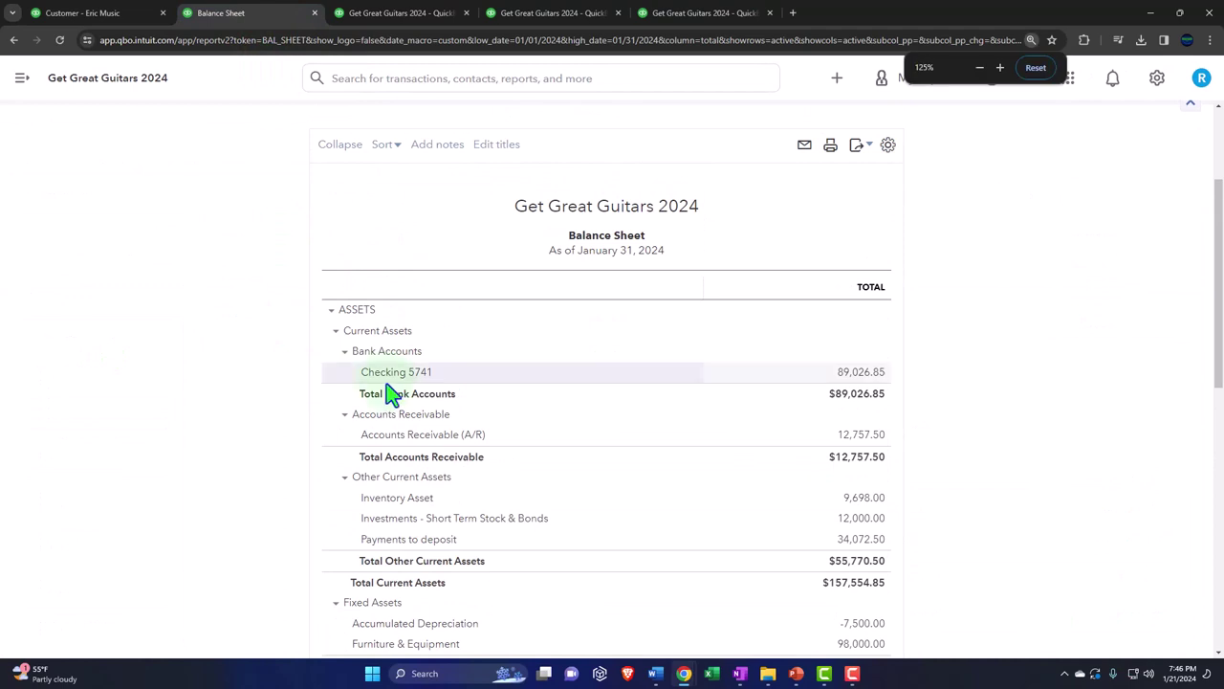
{"action": "left_click", "coordinate": [850, 373]}
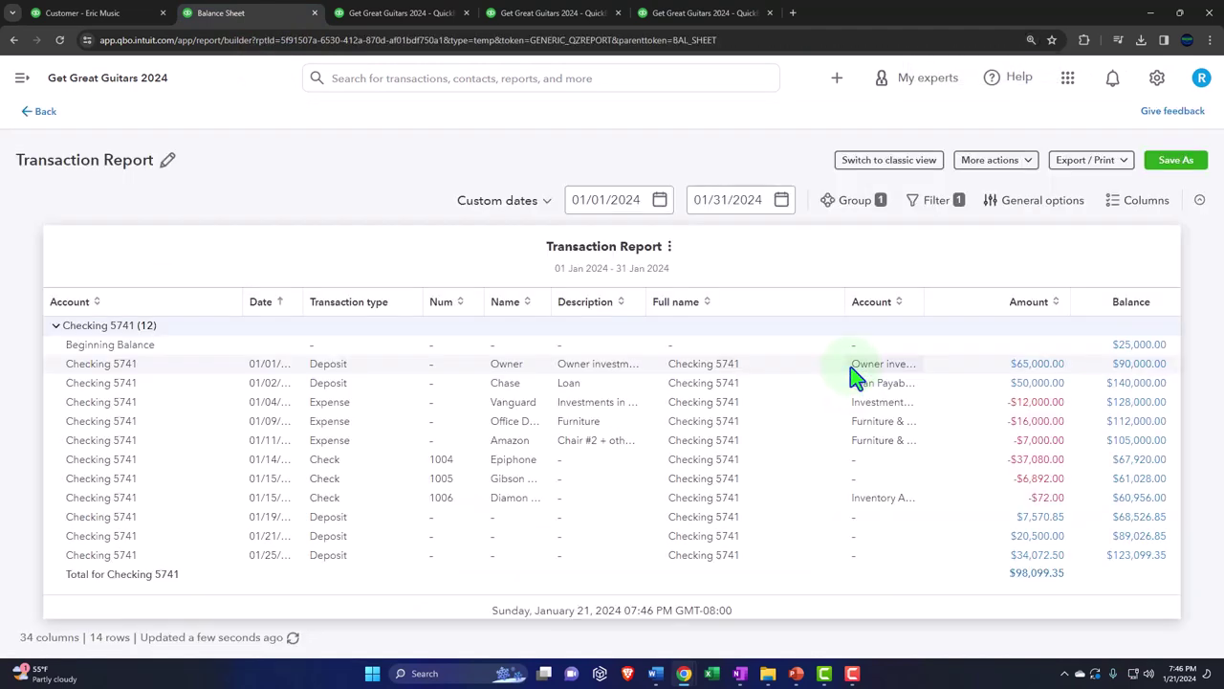
Step: Return to the Balance Sheet and open the transaction report behind Payments to deposit to review its payments and deposits
{"action": "left_click", "coordinate": [45, 113]}
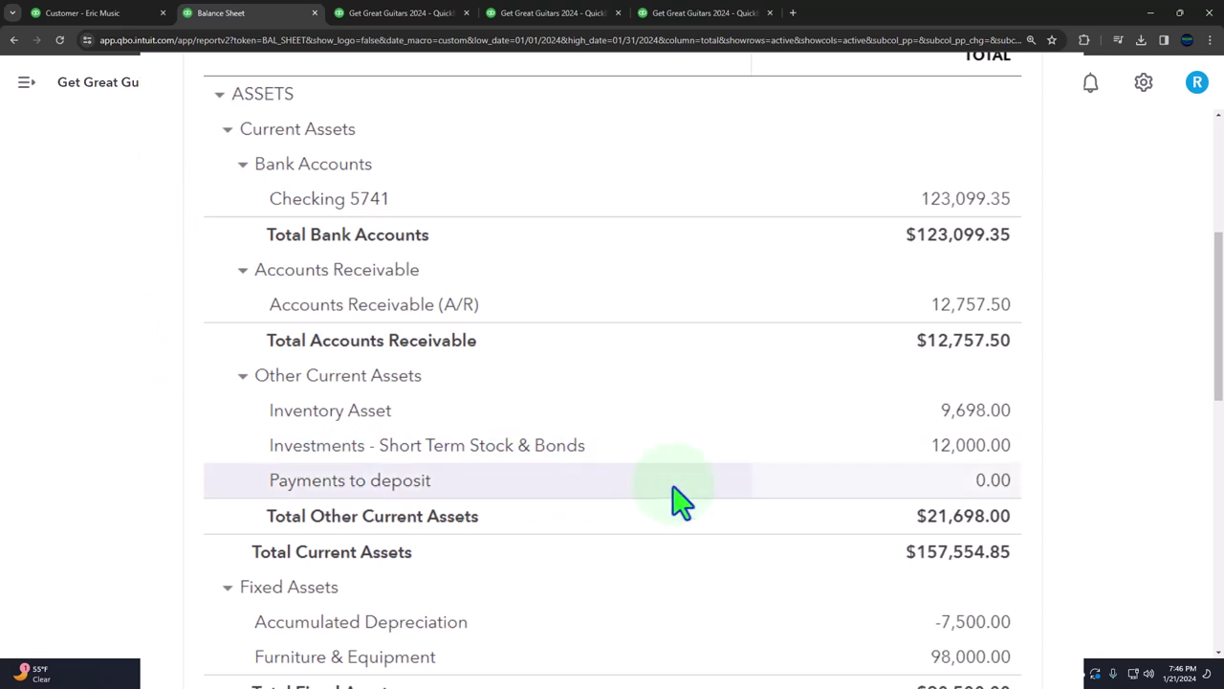
{"action": "left_click", "coordinate": [985, 493]}
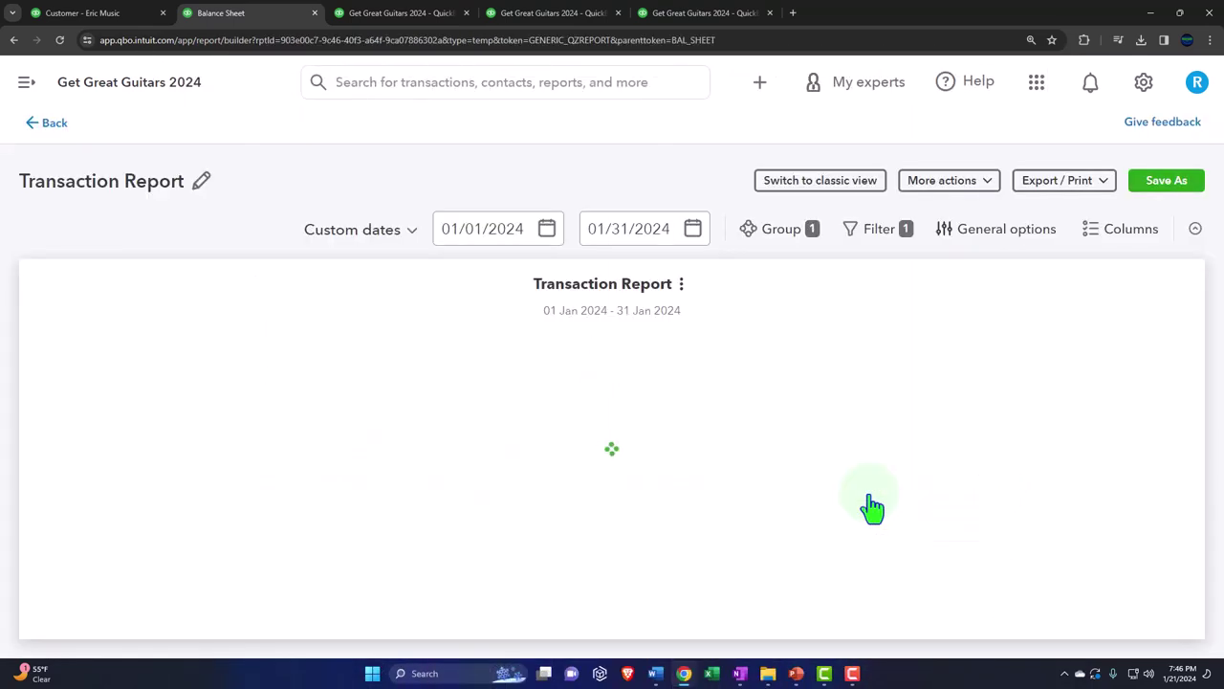
{"action": "key", "text": "ctrl+plus"}
{"action": "key", "text": "ctrl+plus"}
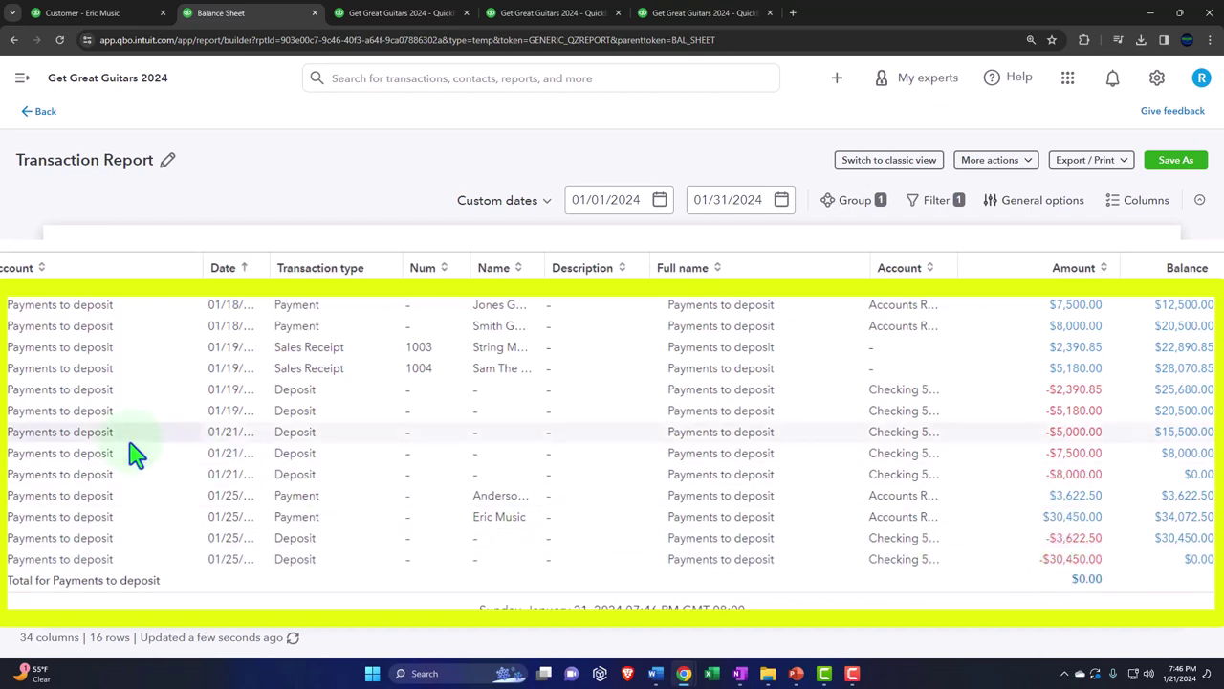
{"action": "scroll", "coordinate": [134, 452], "scroll_direction": "up", "scroll_amount": 1}
{"action": "scroll", "coordinate": [132, 452], "scroll_direction": "up", "scroll_amount": 1}
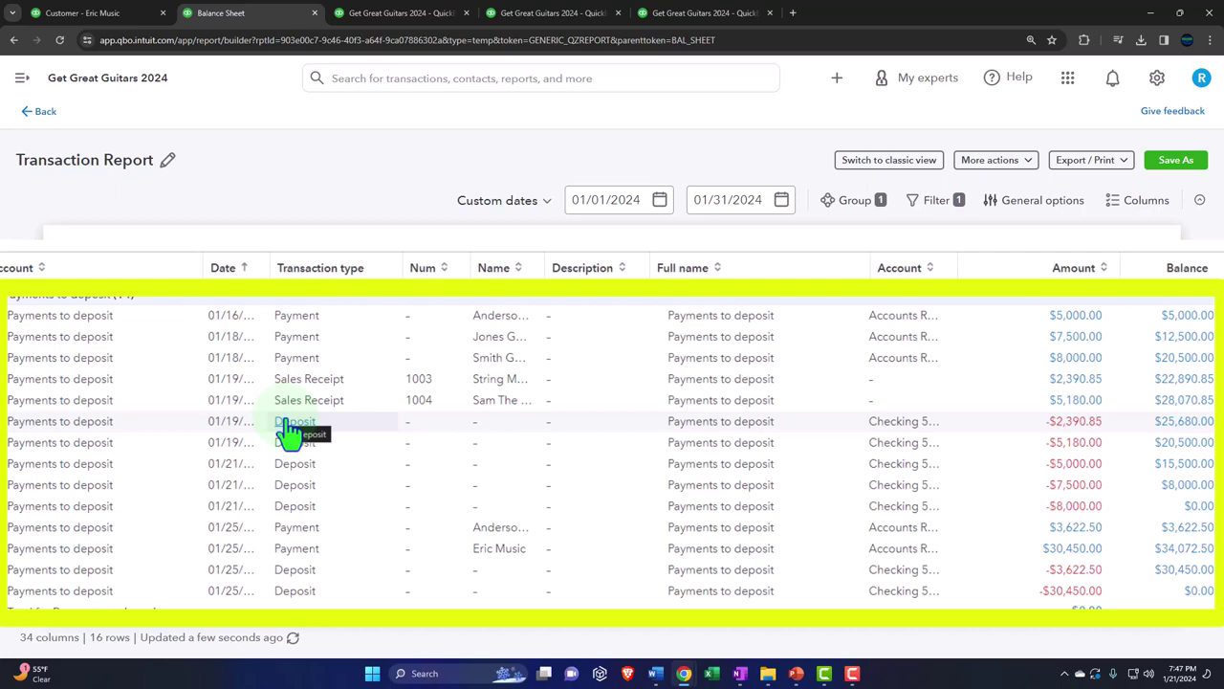
Step: Go back to the Balance Sheet and examine the assets, liabilities and equity sections
{"action": "left_click", "coordinate": [46, 113]}
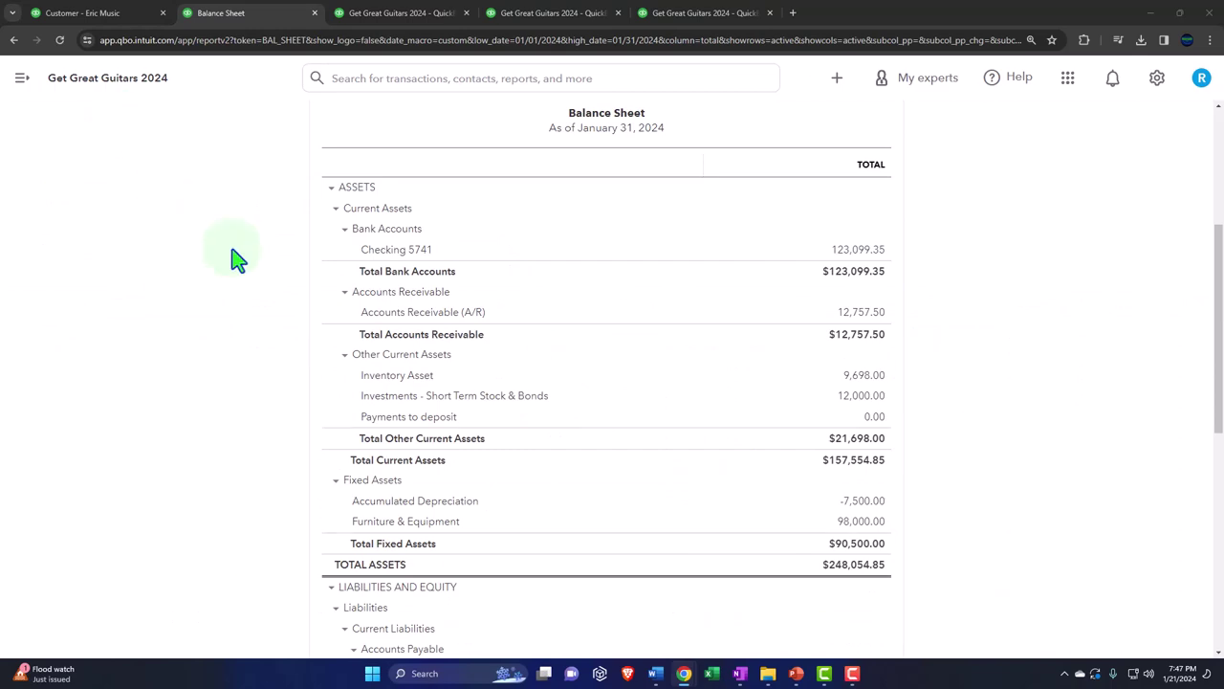
{"action": "scroll", "coordinate": [232, 259], "scroll_direction": "down", "scroll_amount": 3}
{"action": "scroll", "coordinate": [232, 259], "scroll_direction": "down", "scroll_amount": 3}
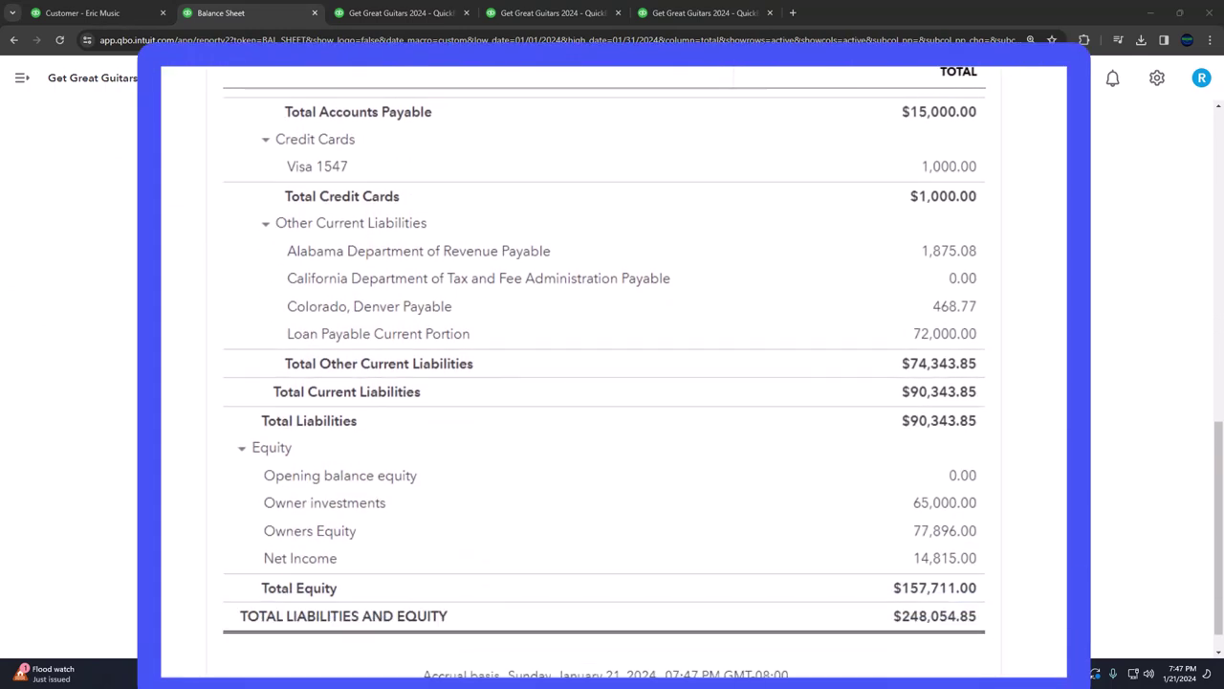
Step: Switch to the January 2024 Profit and Loss report and review income, cost of goods sold and net income
{"action": "left_click", "coordinate": [357, 15]}
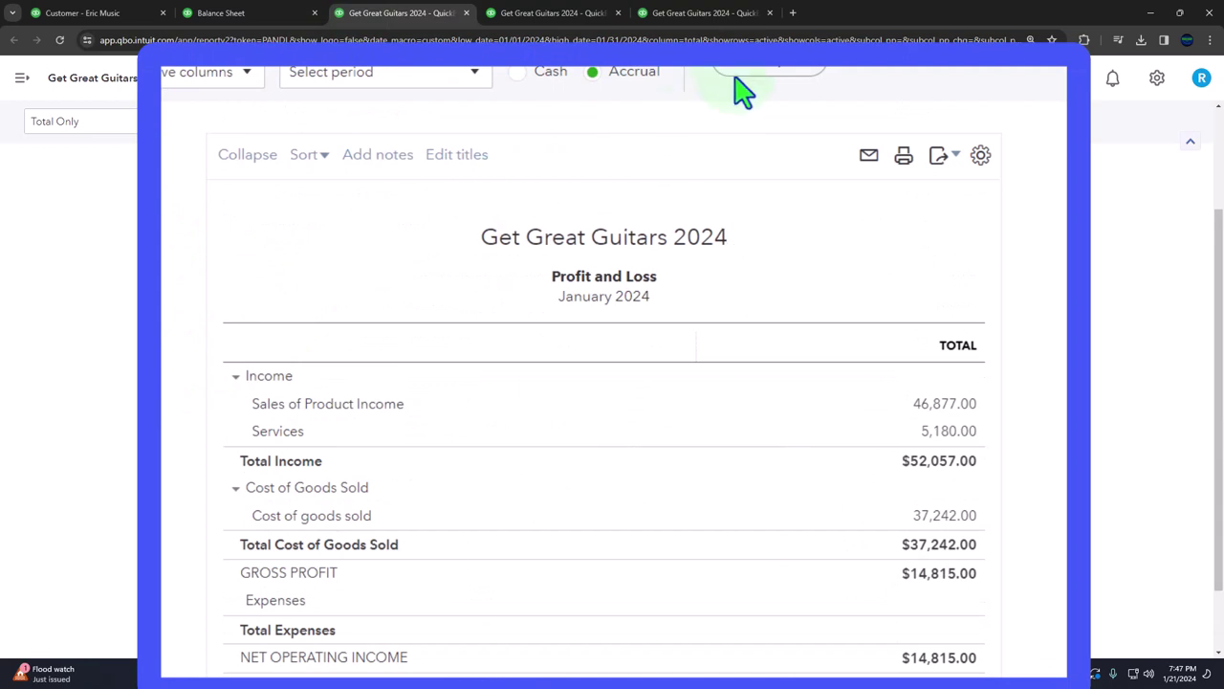
{"action": "scroll", "coordinate": [296, 352], "scroll_direction": "down", "scroll_amount": 1}
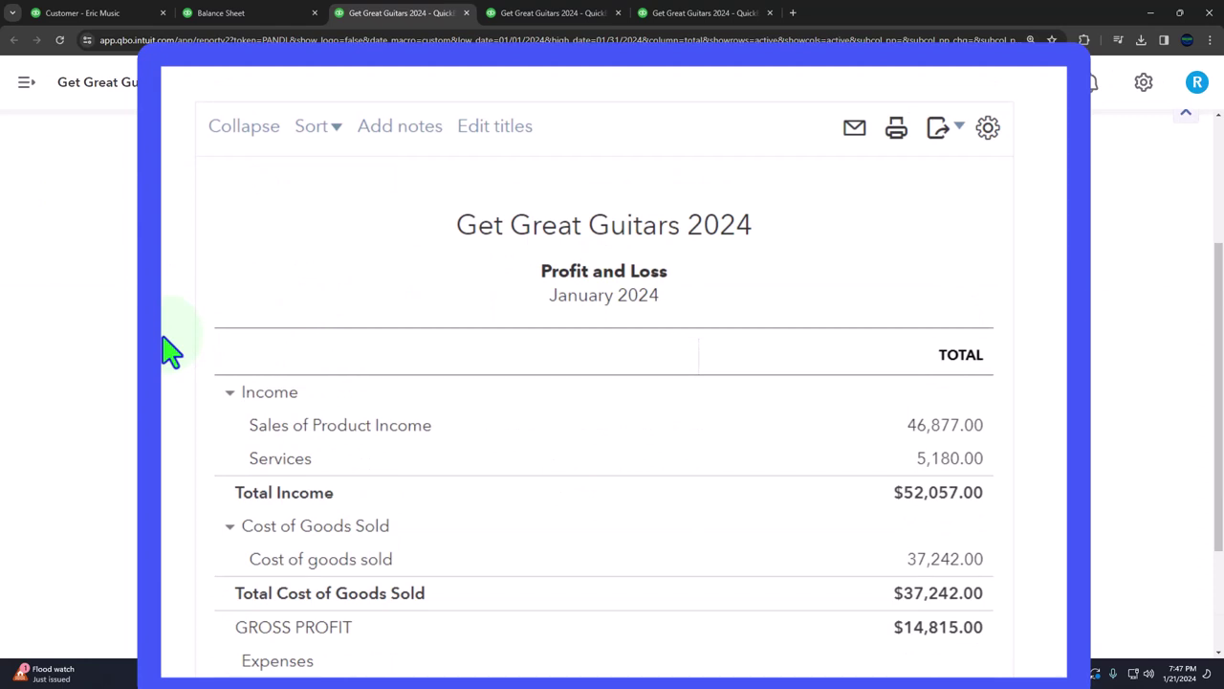
{"action": "scroll", "coordinate": [170, 352], "scroll_direction": "down", "scroll_amount": 1}
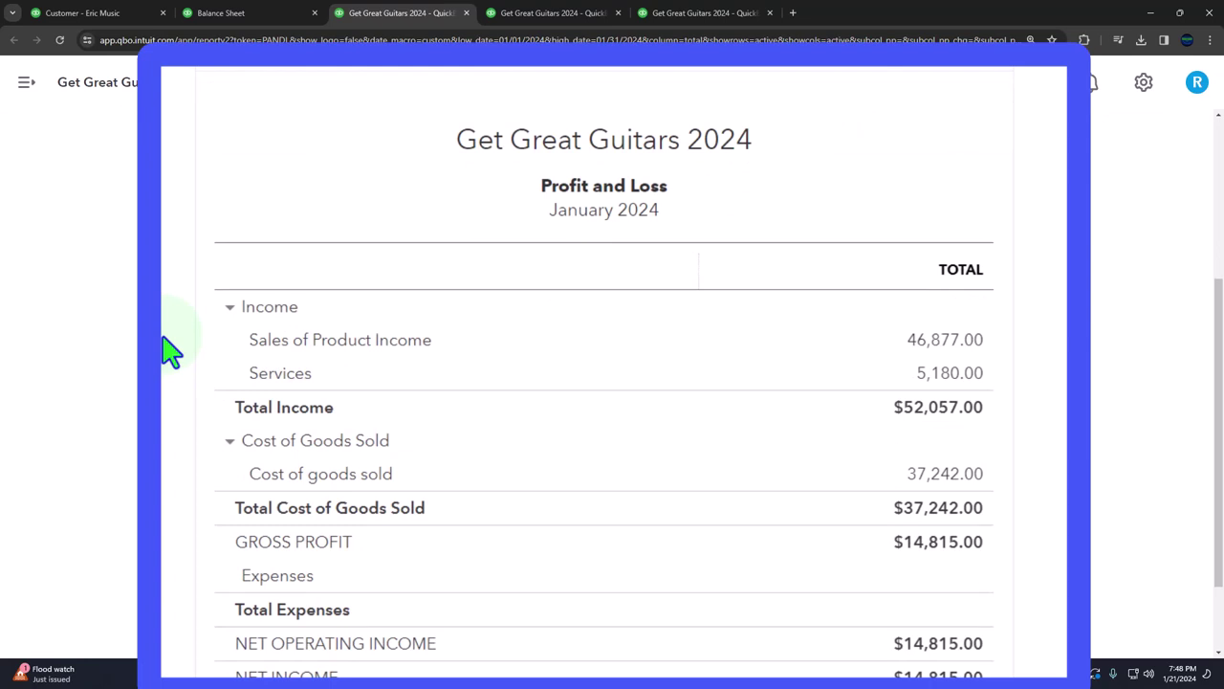
Step: Rerun the Trial Balance as of January 31, 2024 and review the debit and credit balances of all accounts
{"action": "left_click", "coordinate": [558, 29]}
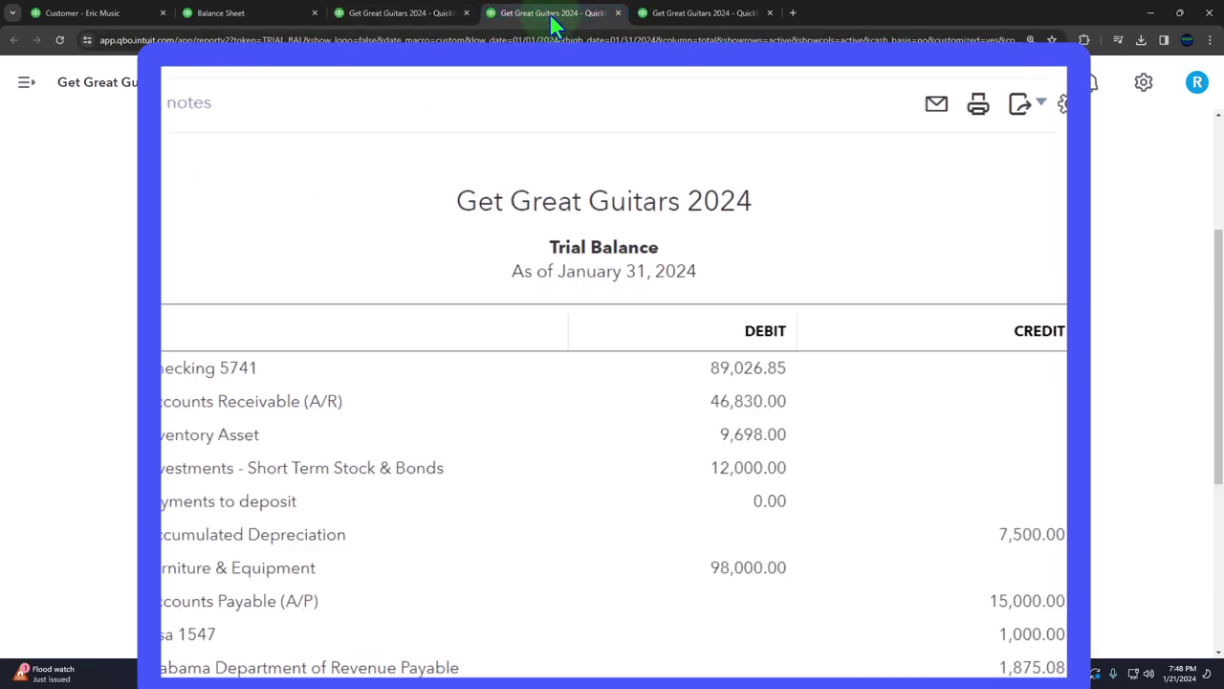
{"action": "scroll", "coordinate": [574, 277], "scroll_direction": "up", "scroll_amount": 1}
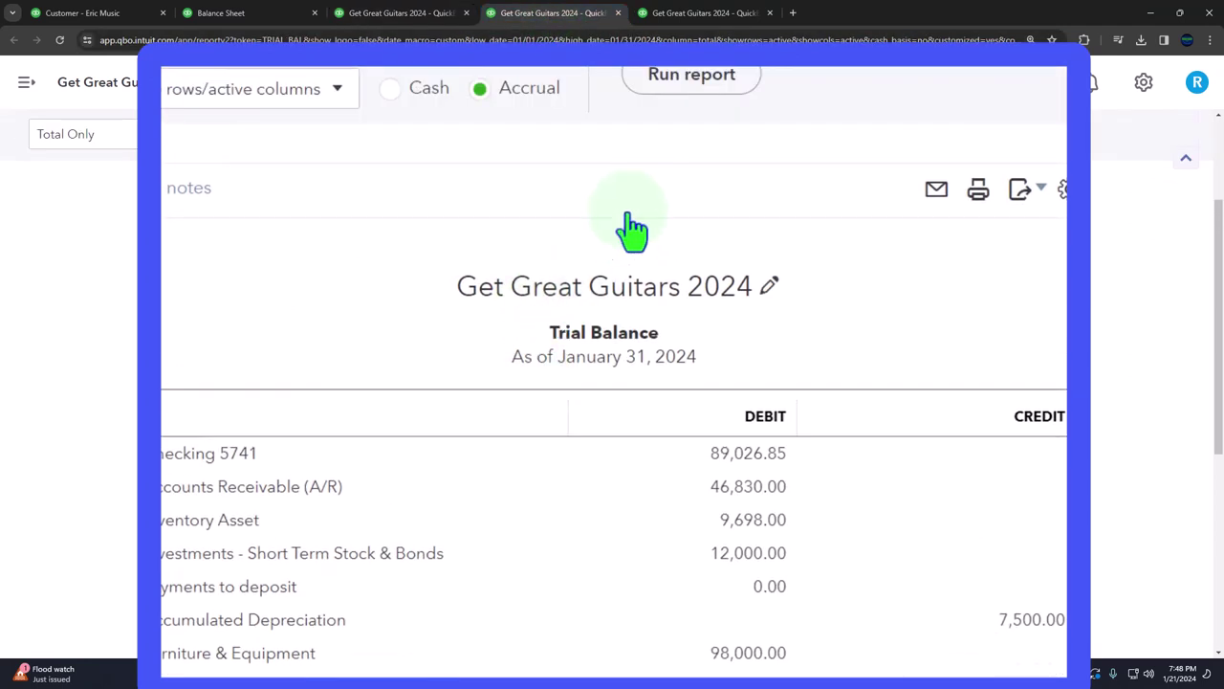
{"action": "left_click", "coordinate": [685, 85]}
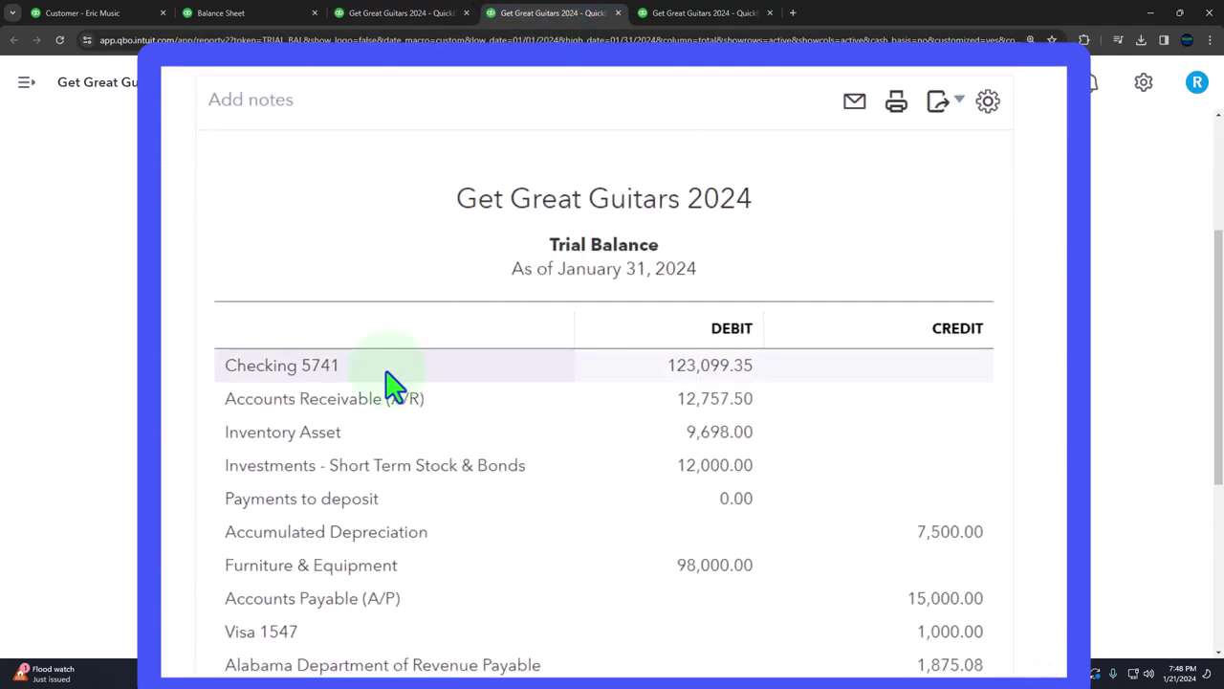
{"action": "scroll", "coordinate": [392, 383], "scroll_direction": "down", "scroll_amount": 2}
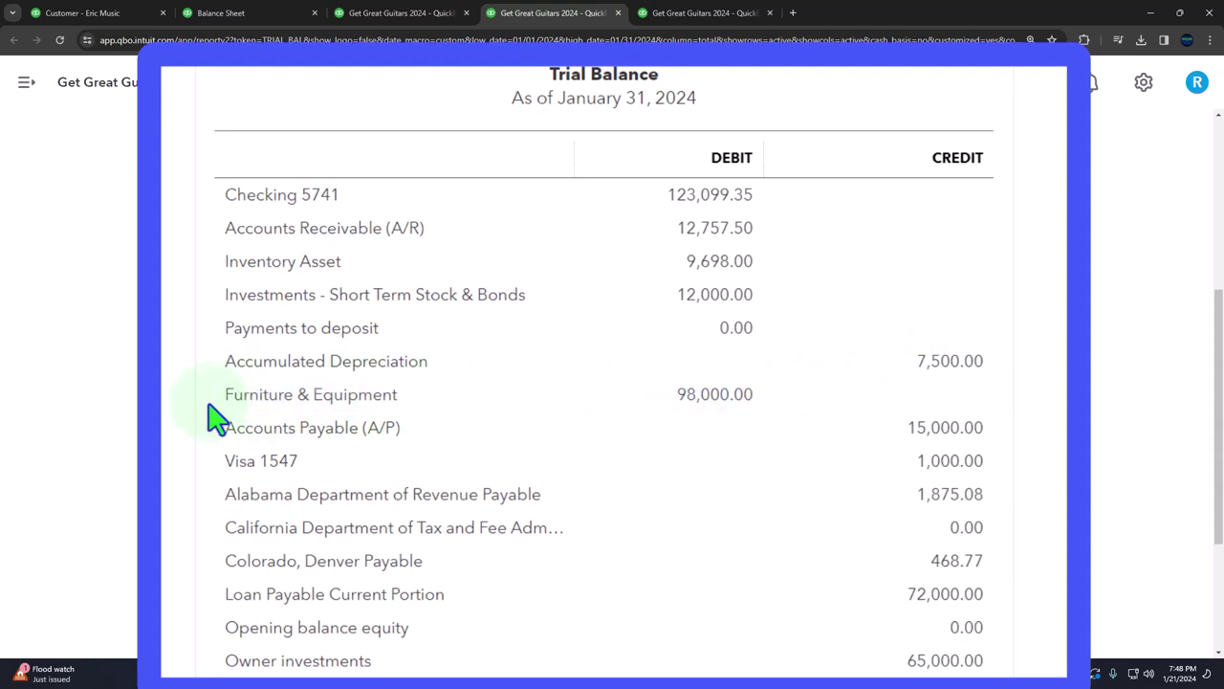
{"action": "scroll", "coordinate": [217, 417], "scroll_direction": "down", "scroll_amount": 2}
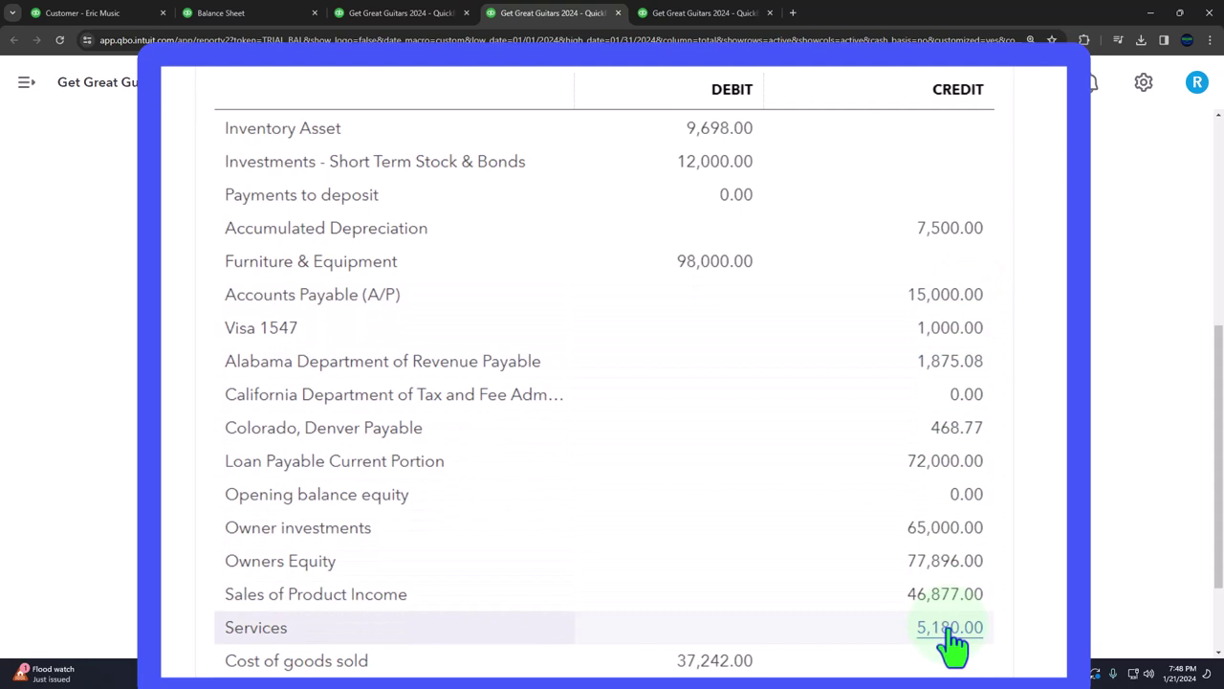
{"action": "scroll", "coordinate": [954, 647], "scroll_direction": "up", "scroll_amount": 3}
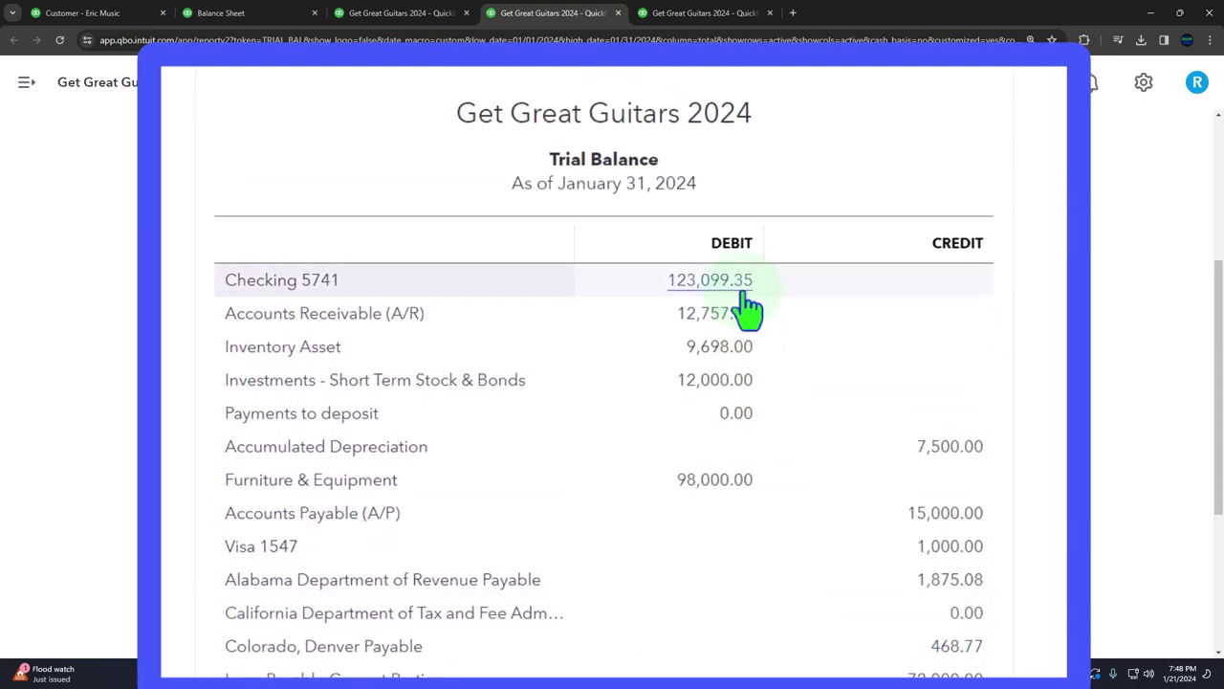
{"action": "scroll", "coordinate": [748, 308], "scroll_direction": "down", "scroll_amount": 3}
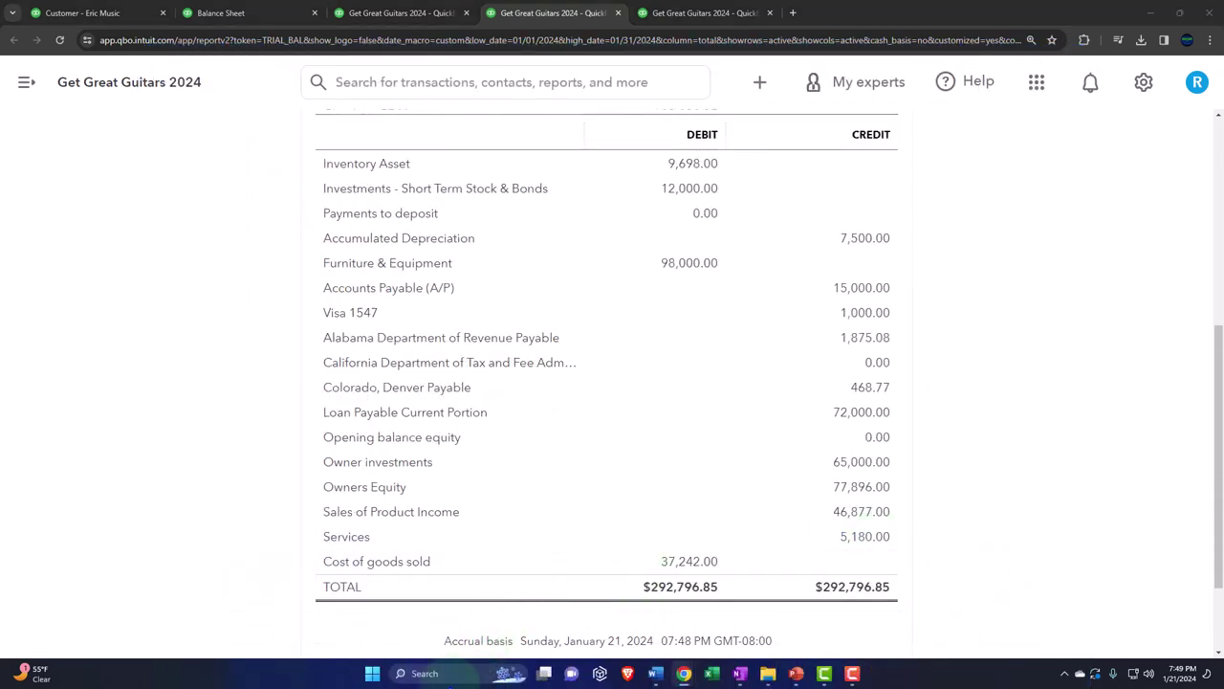
Step: Open the Windows Calculator, keep it on top and place it beside the trial balance
{"action": "left_click", "coordinate": [413, 674]}
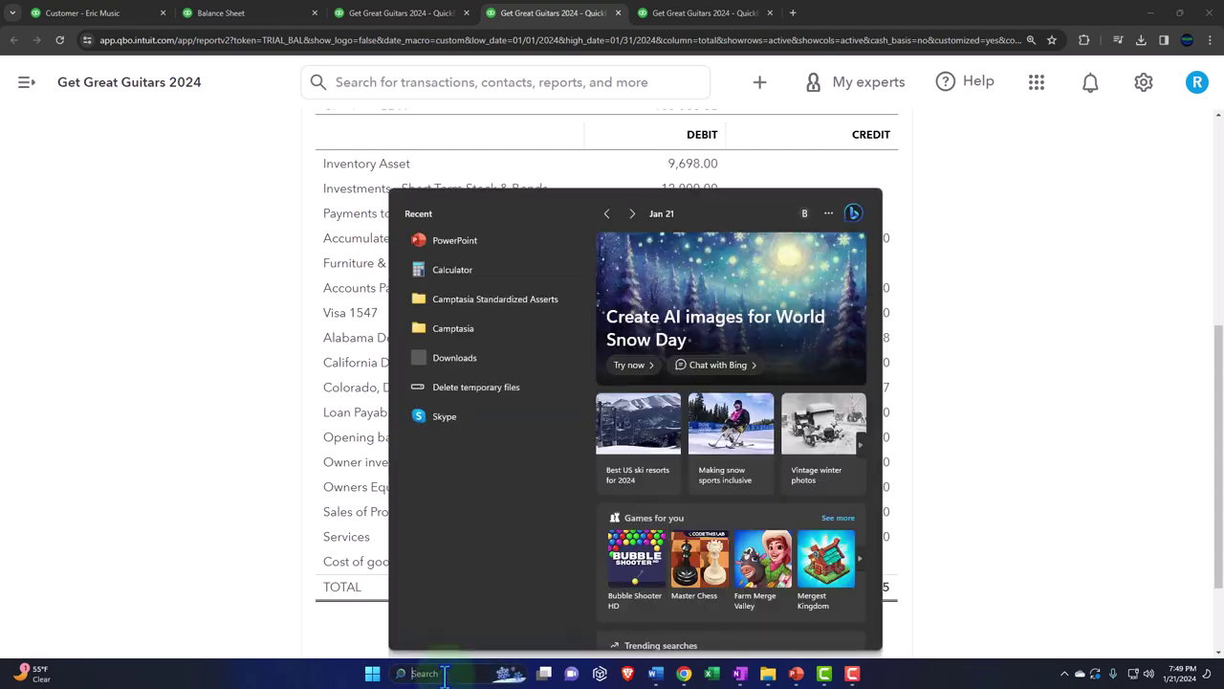
{"action": "left_click", "coordinate": [433, 266]}
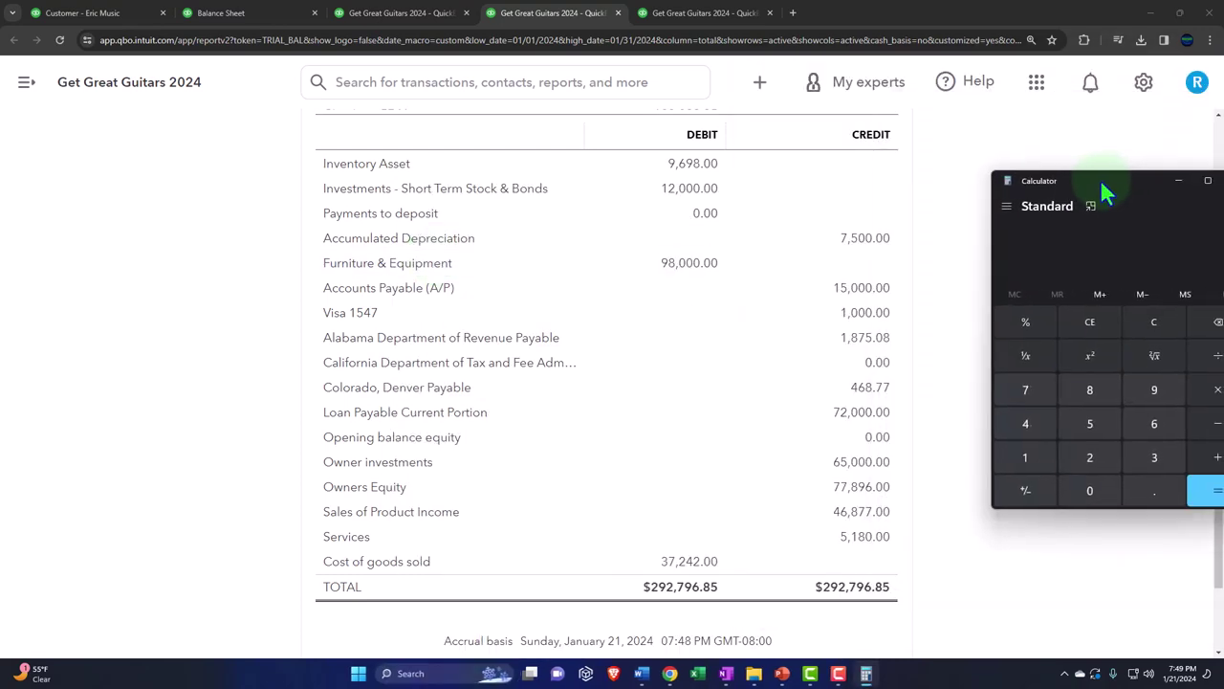
{"action": "left_click_drag", "start_coordinate": [1102, 188], "coordinate": [1044, 188]}
{"action": "left_click", "coordinate": [1027, 210]}
{"action": "left_click_drag", "start_coordinate": [1081, 44], "coordinate": [1092, 218]}
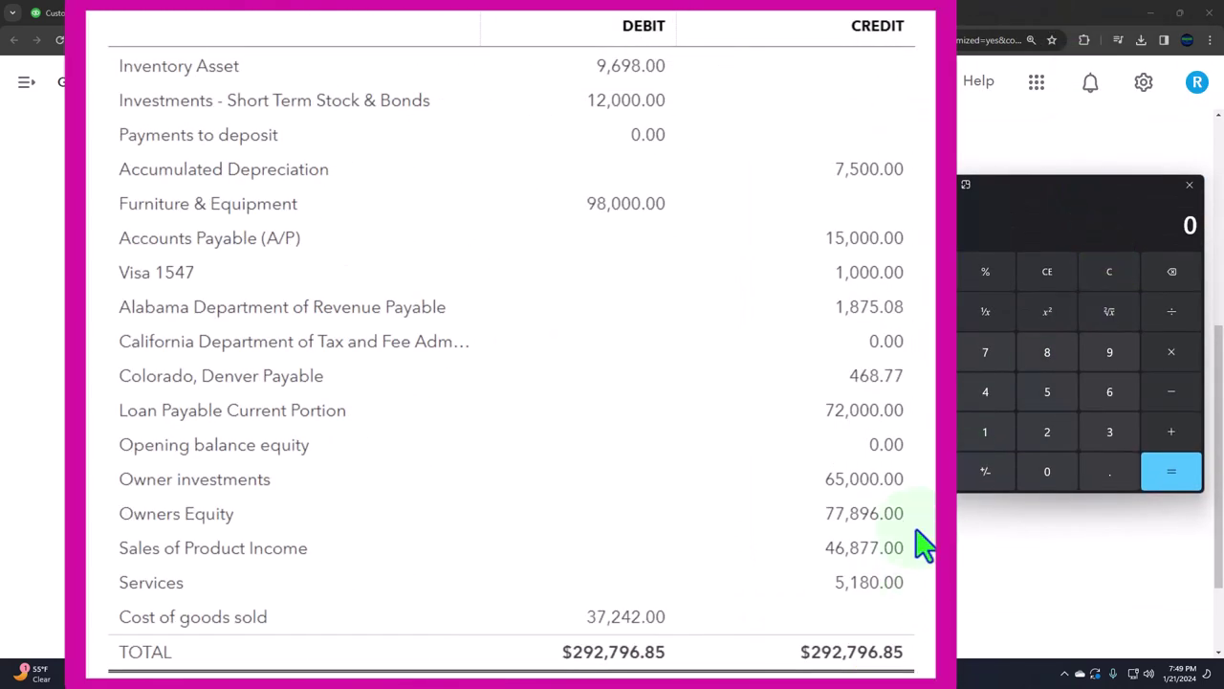
Step: Calculate net income as 46877 + 5180 − 37242 and compare it with the Profit and Loss report
{"action": "type", "text": "46877+5180"}
{"action": "key", "text": "Return"}
{"action": "type", "text": "37242"}
{"action": "key", "text": "Return"}
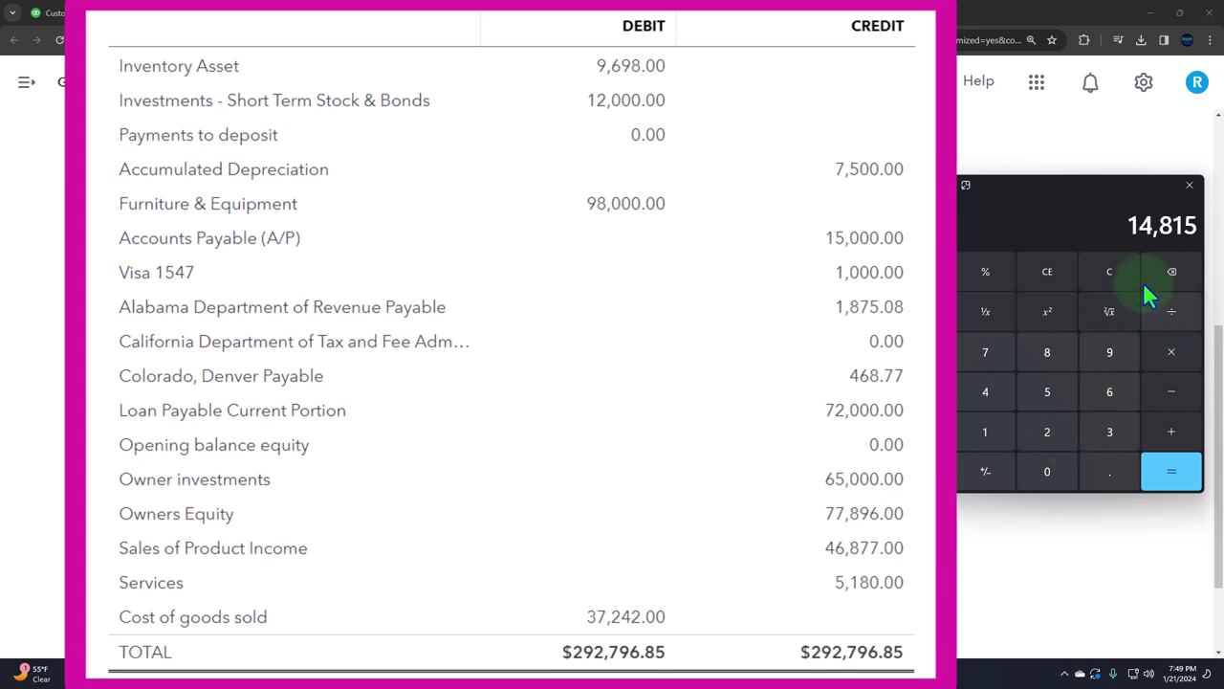
{"action": "key", "text": "alt+Tab"}
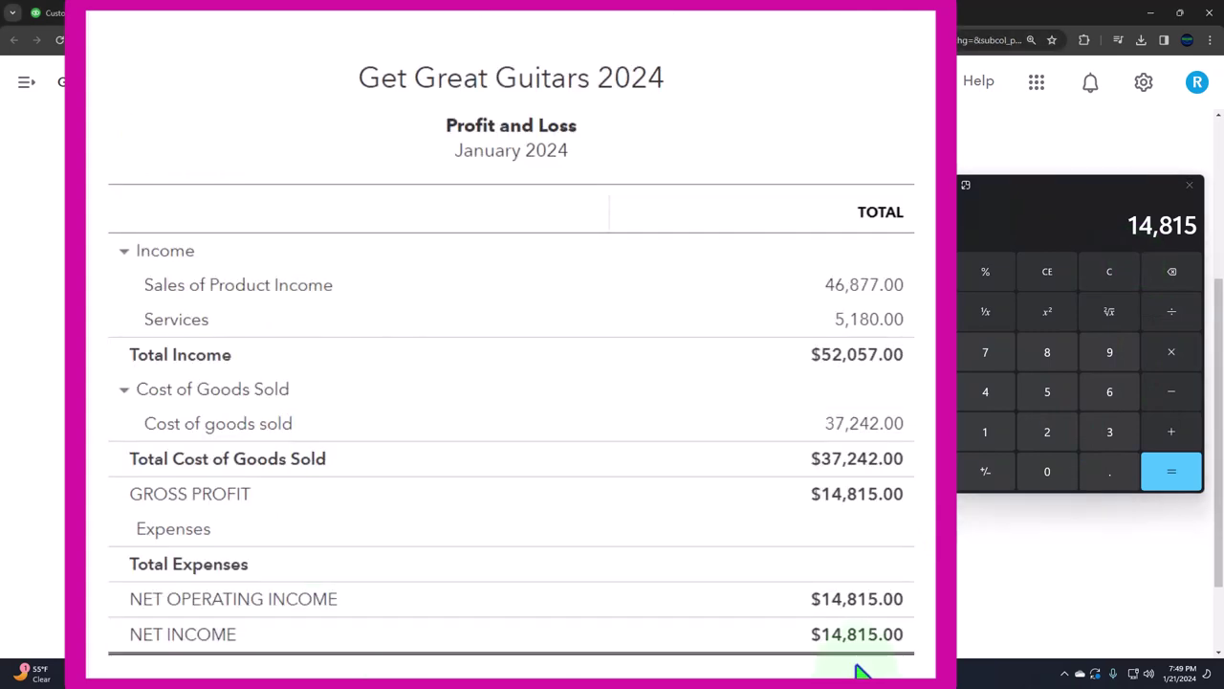
{"action": "key", "text": "alt+Tab"}
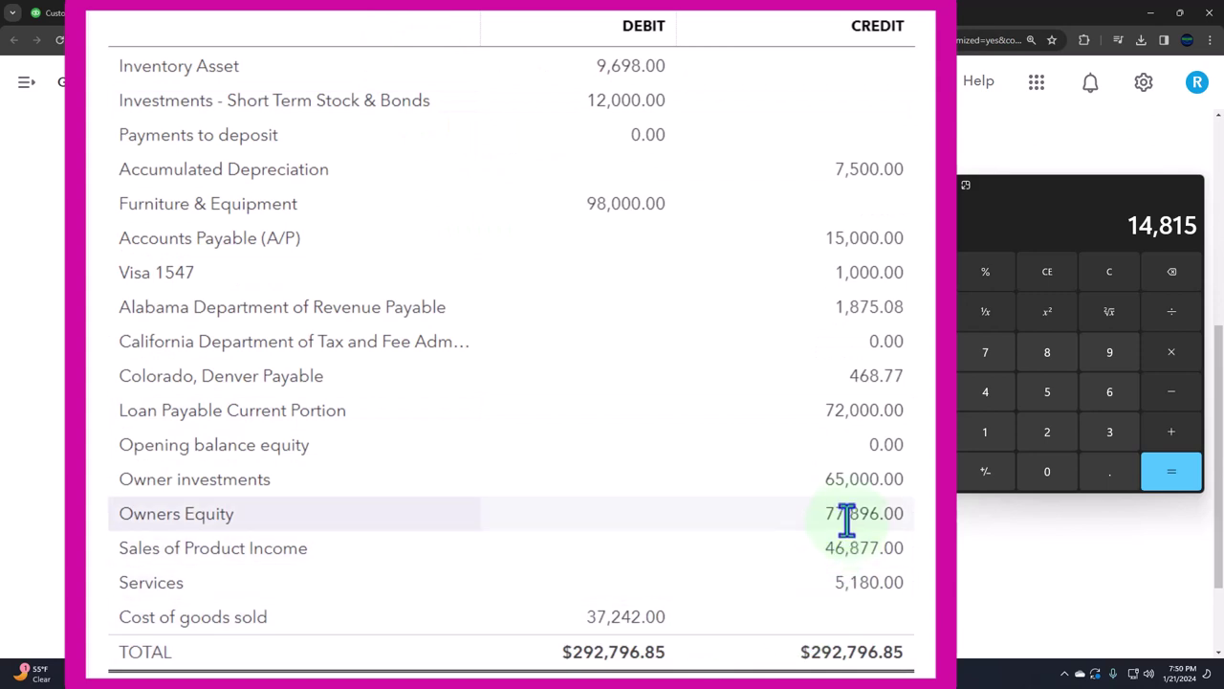
Step: Add the Owners Equity balance of 77896 to the calculated net income
{"action": "left_click", "coordinate": [1181, 433]}
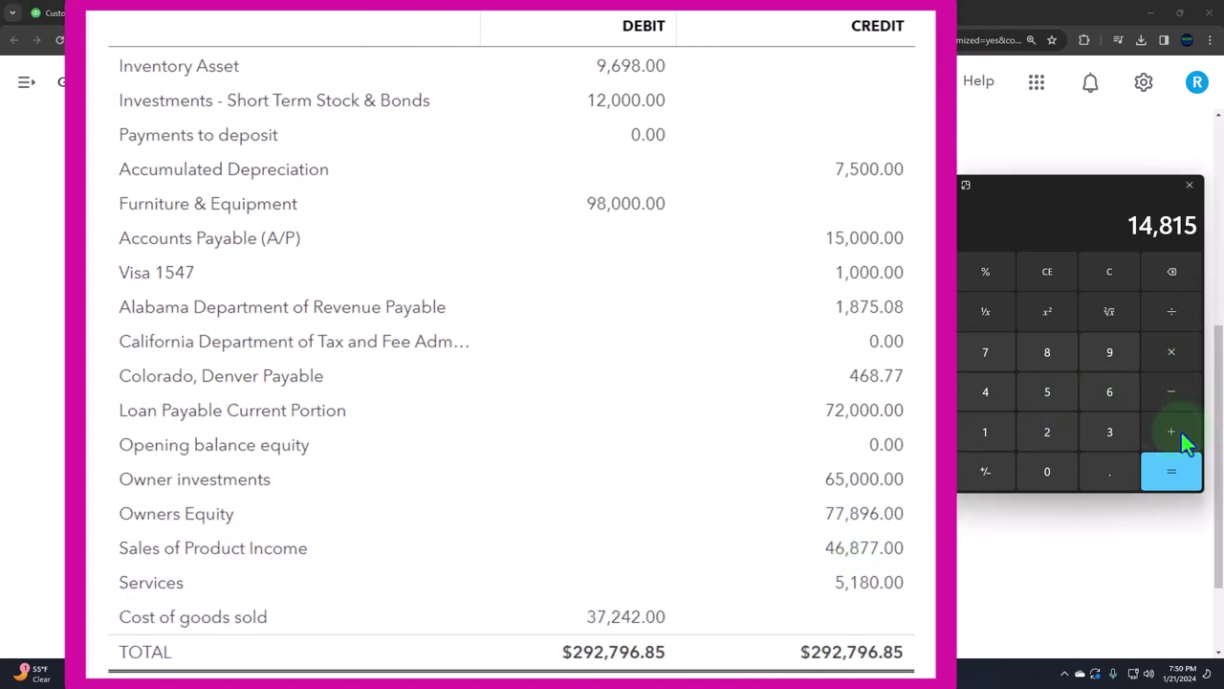
{"action": "type", "text": "77896"}
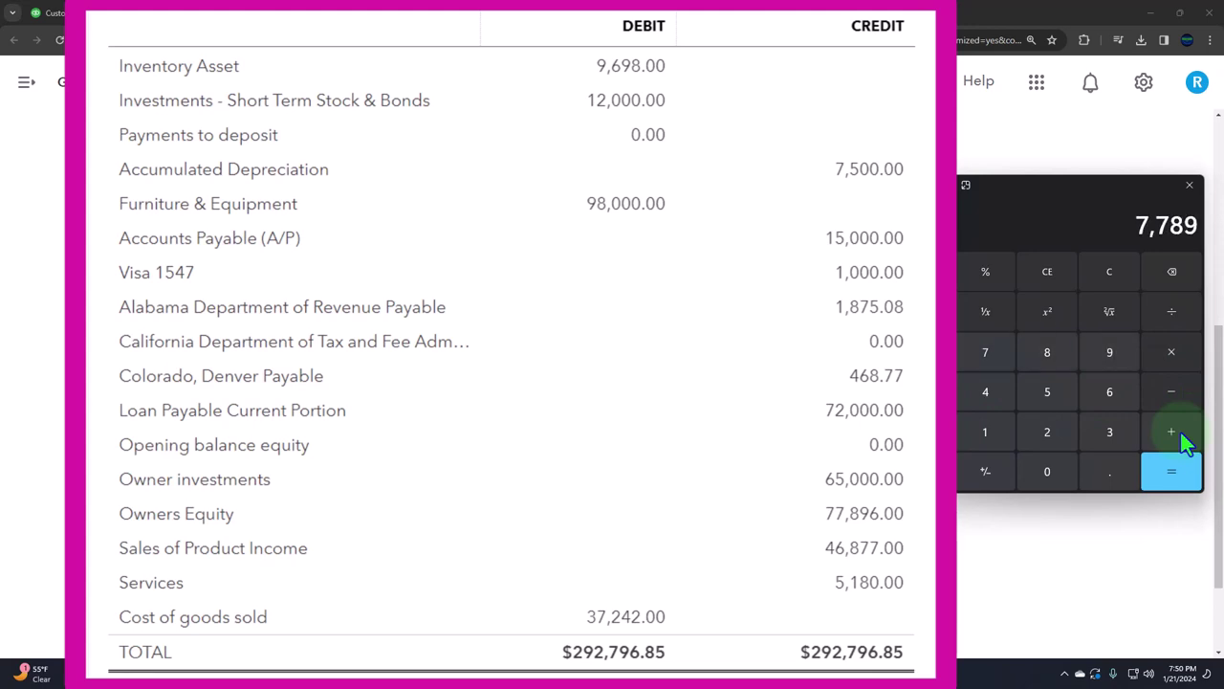
{"action": "key", "text": "Return"}
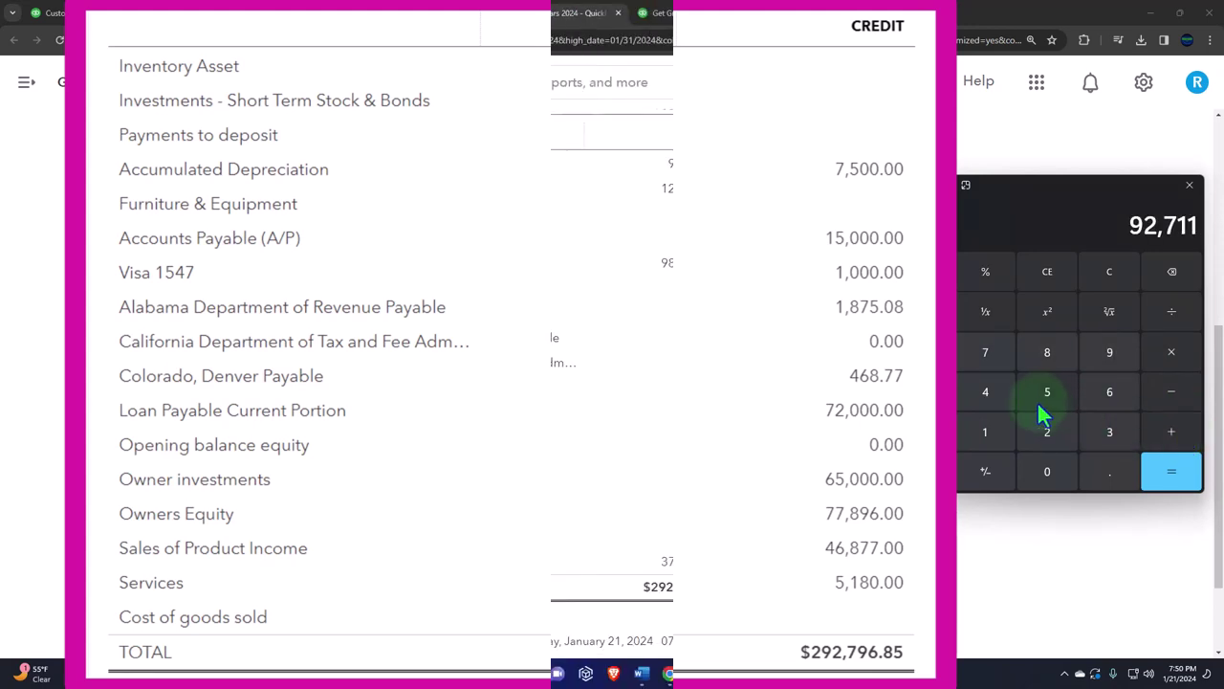
Step: Set the Trial Balance report period to 01/01/2025 through 12/31/2025 and run the report
{"action": "scroll", "coordinate": [650, 479], "scroll_direction": "up", "scroll_amount": 5}
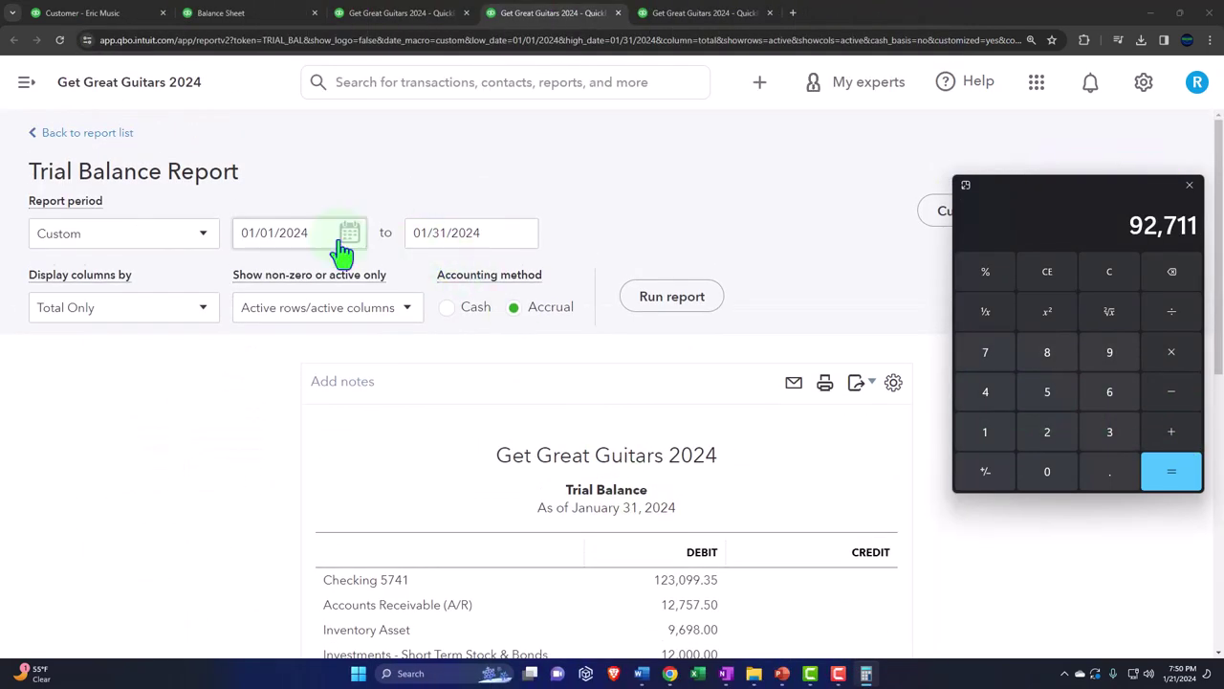
{"action": "left_click", "coordinate": [321, 237]}
{"action": "left_click", "coordinate": [321, 237]}
{"action": "type", "text": "010125"}
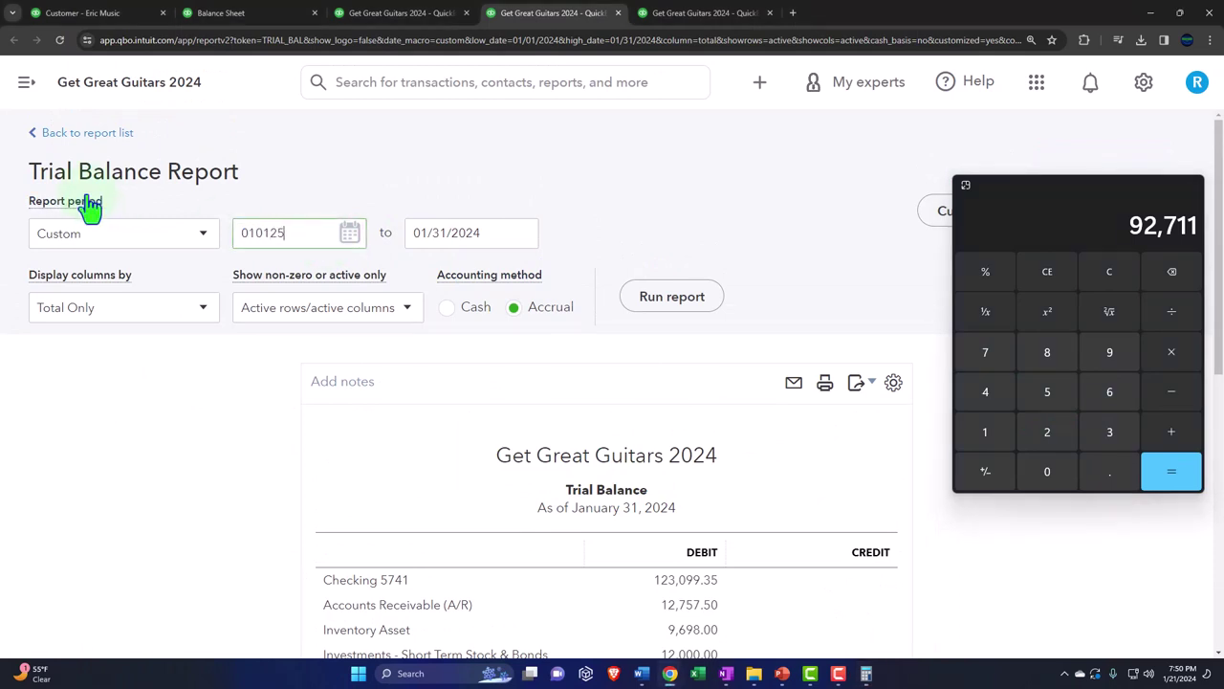
{"action": "key", "text": "Tab"}
{"action": "type", "text": "123125"}
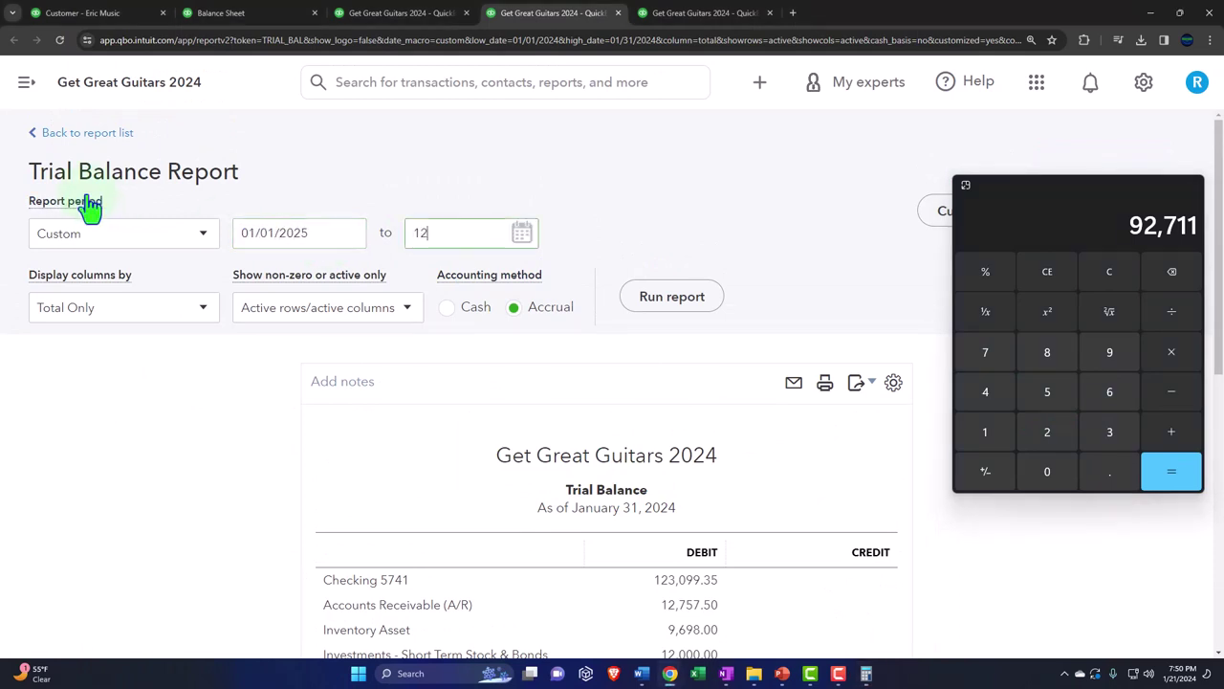
{"action": "left_click", "coordinate": [89, 208]}
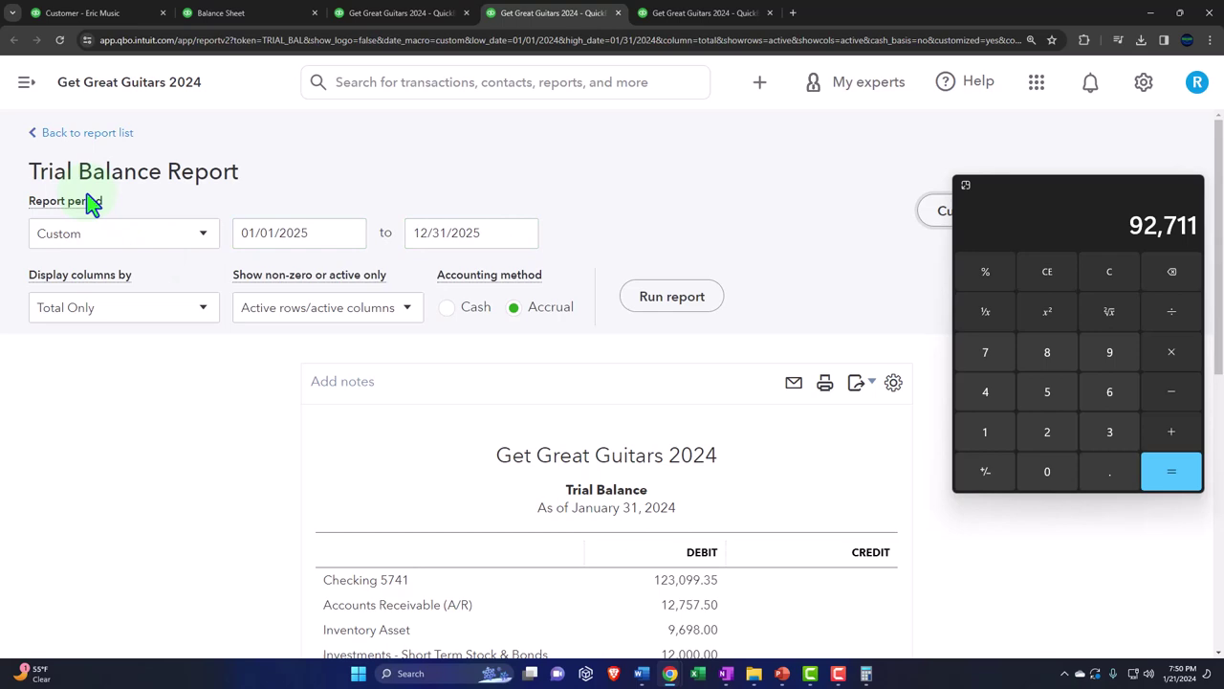
{"action": "left_click", "coordinate": [673, 299]}
Step: Compare the Owners Equity balance on the 2025 trial balance with the calculator result and review the remaining accounts
{"action": "scroll", "coordinate": [687, 312], "scroll_direction": "down", "scroll_amount": 3}
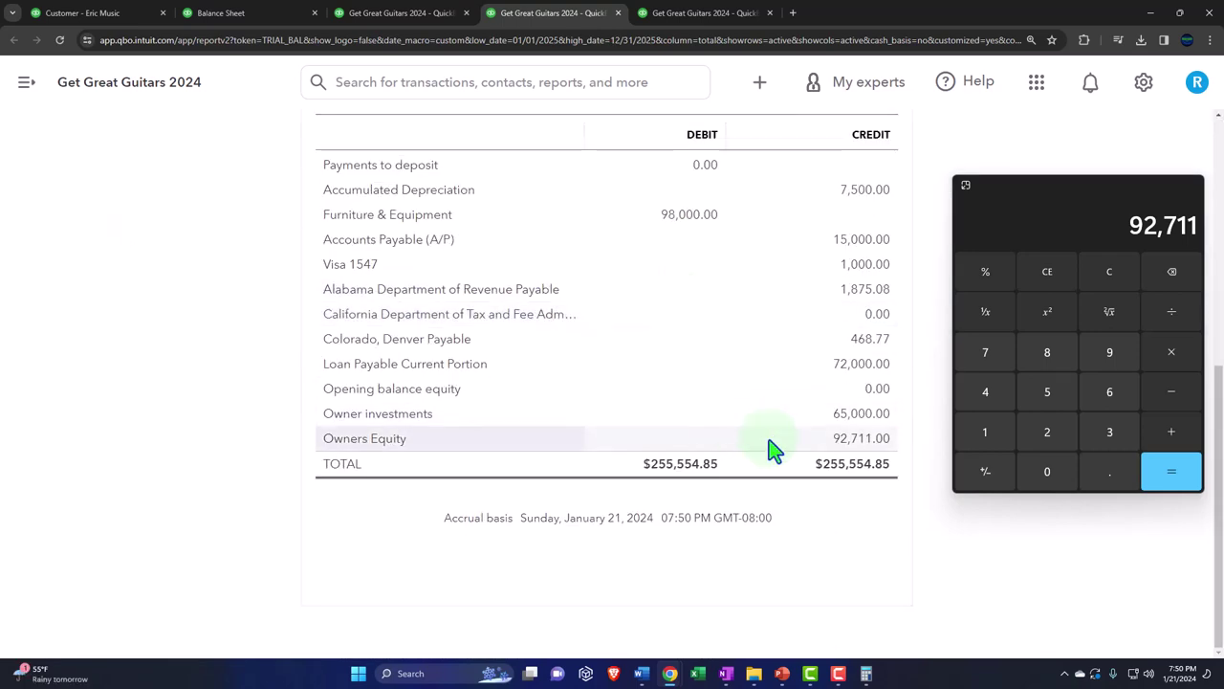
{"action": "left_click", "coordinate": [851, 455]}
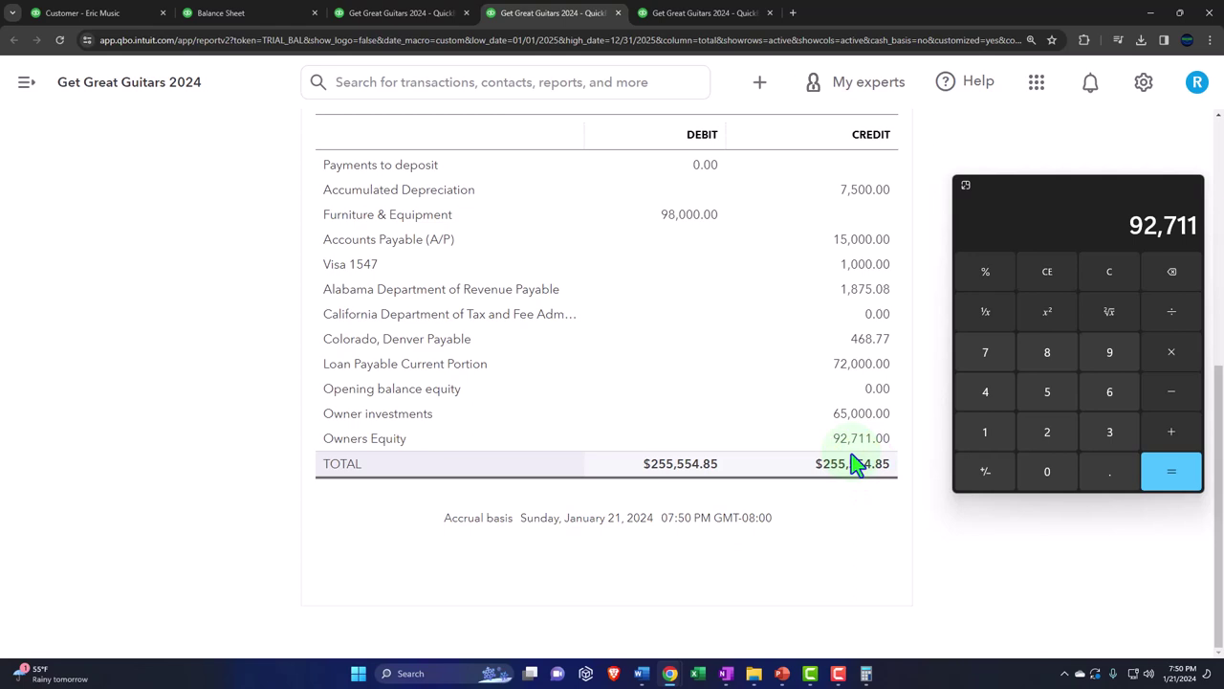
{"action": "scroll", "coordinate": [852, 456], "scroll_direction": "up", "scroll_amount": 1}
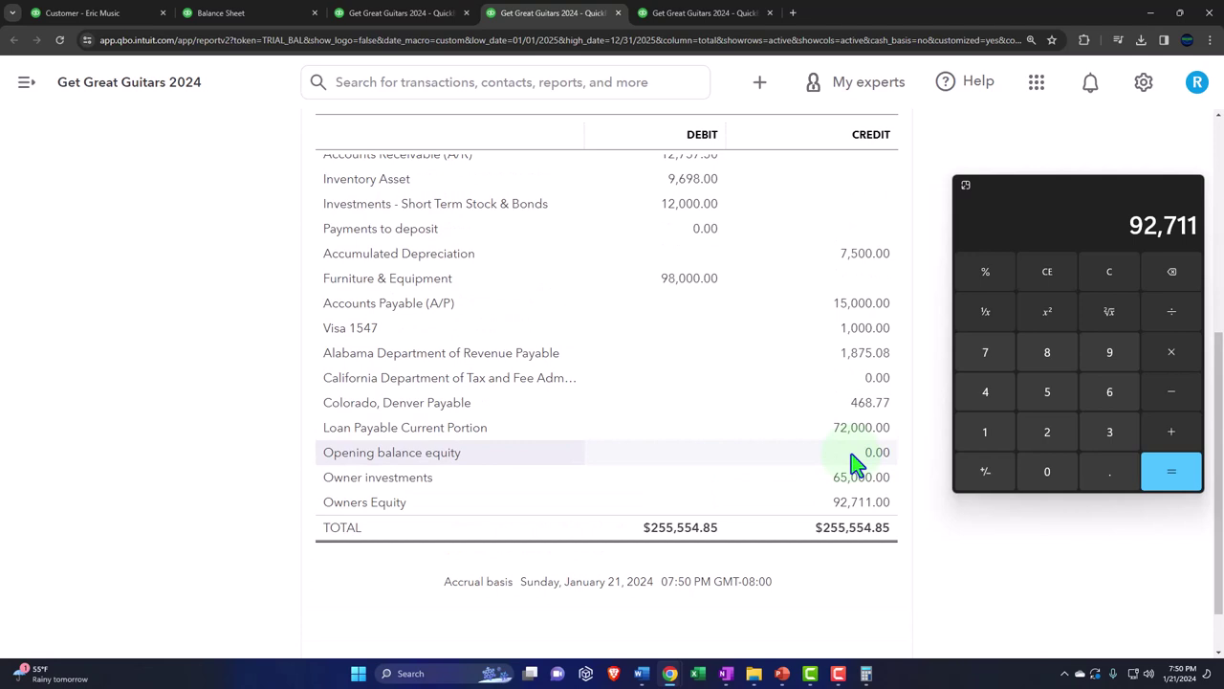
{"action": "scroll", "coordinate": [852, 459], "scroll_direction": "up", "scroll_amount": 2}
{"action": "scroll", "coordinate": [851, 459], "scroll_direction": "up", "scroll_amount": 1}
{"action": "scroll", "coordinate": [852, 459], "scroll_direction": "down", "scroll_amount": 1}
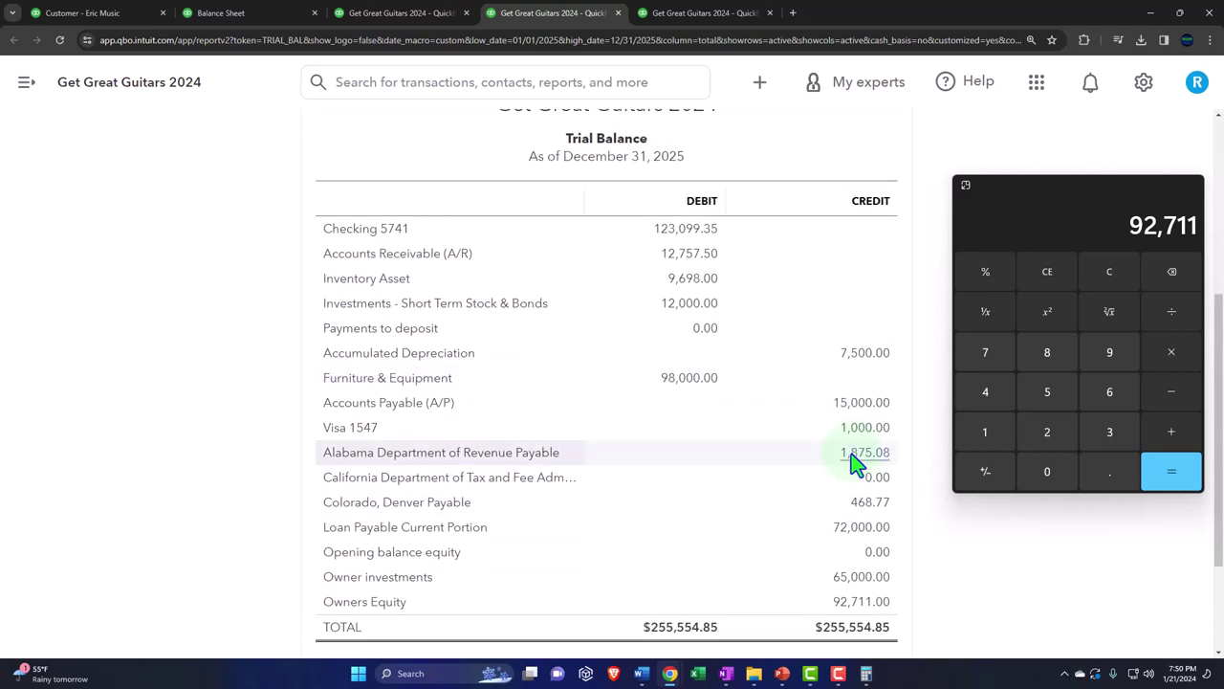